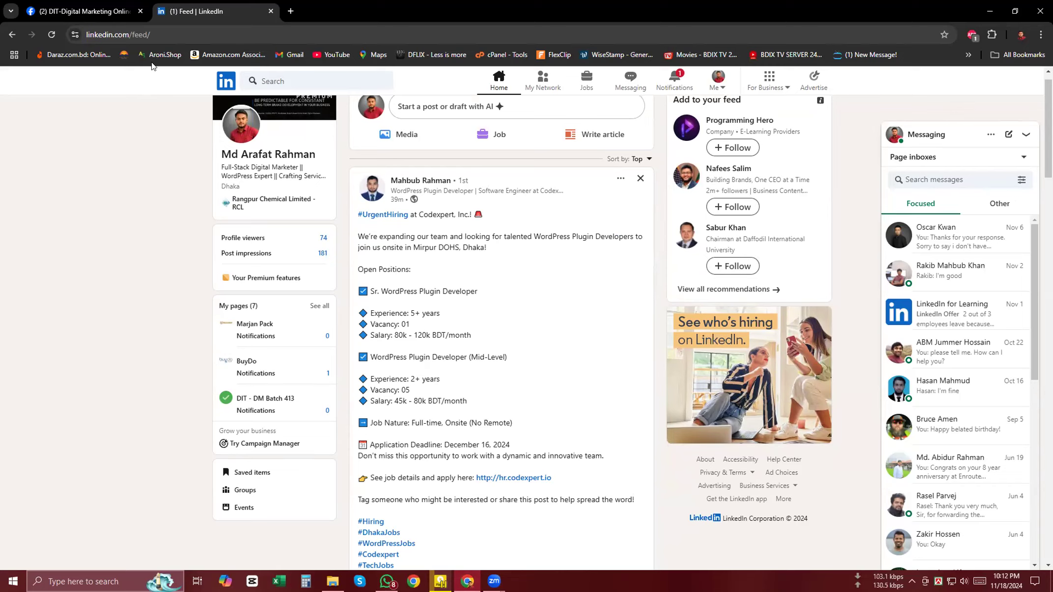
Switch from the LinkedIn feed to the DIT-Digital Marketing Online Facebook group tab.
click(84, 6)
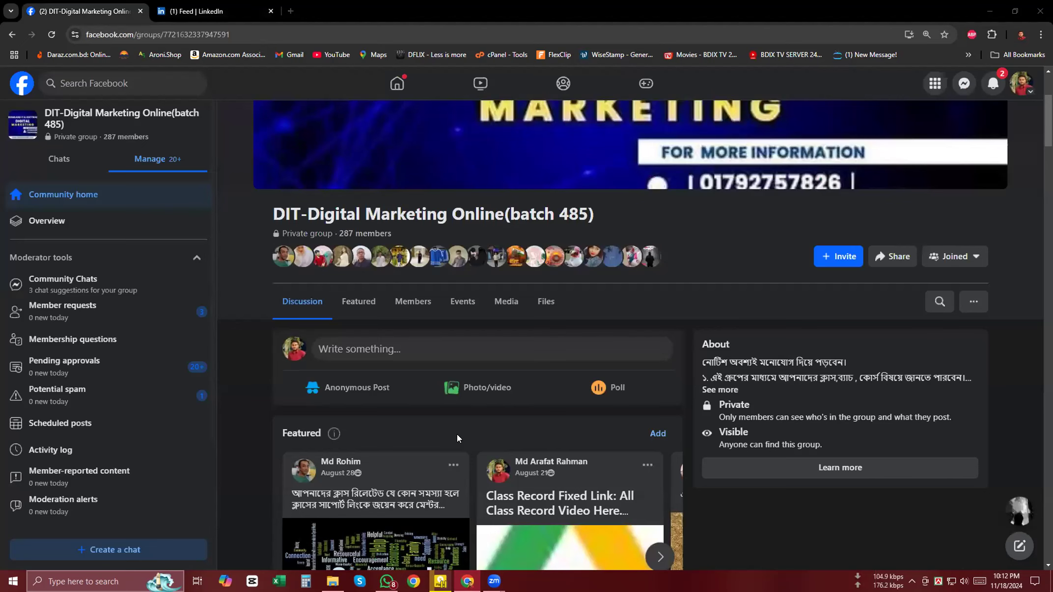
Open the group's featured 'Class Record Fixed Link' post and follow its Google Drive folder link.
scroll(457, 434, down, 5)
click(581, 239)
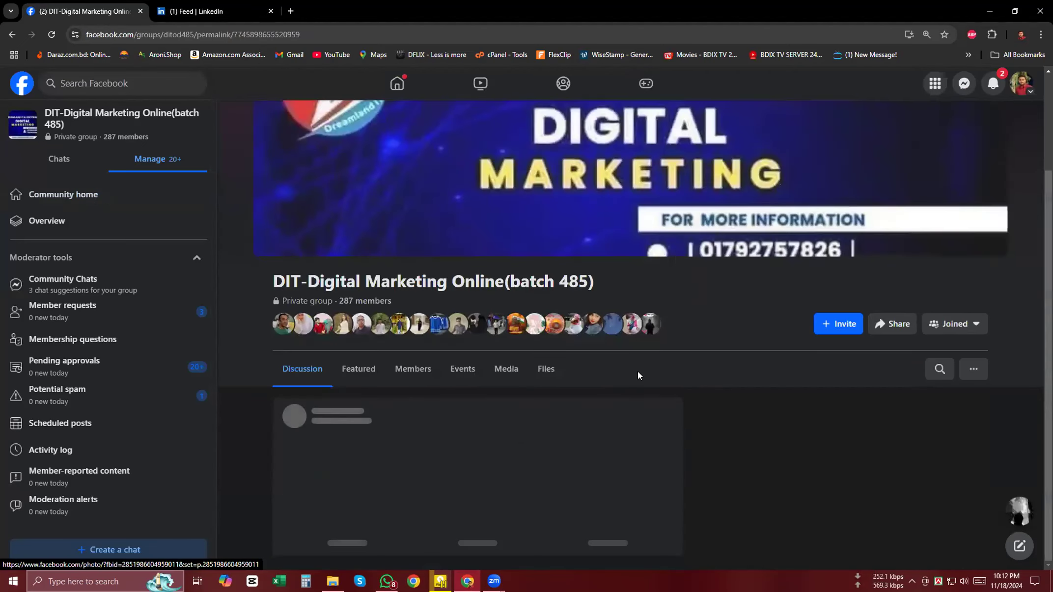
scroll(550, 408, down, 2)
click(469, 293)
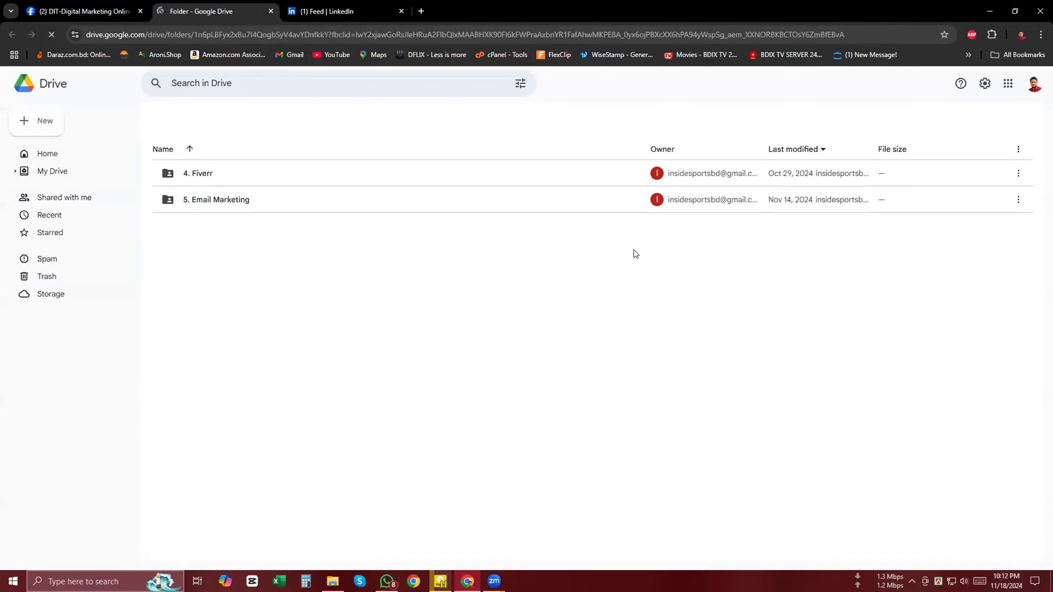
Go into 5. Email Marketing, then Class 1, and preview the 13-11-24.mp4 recording.
click(399, 234)
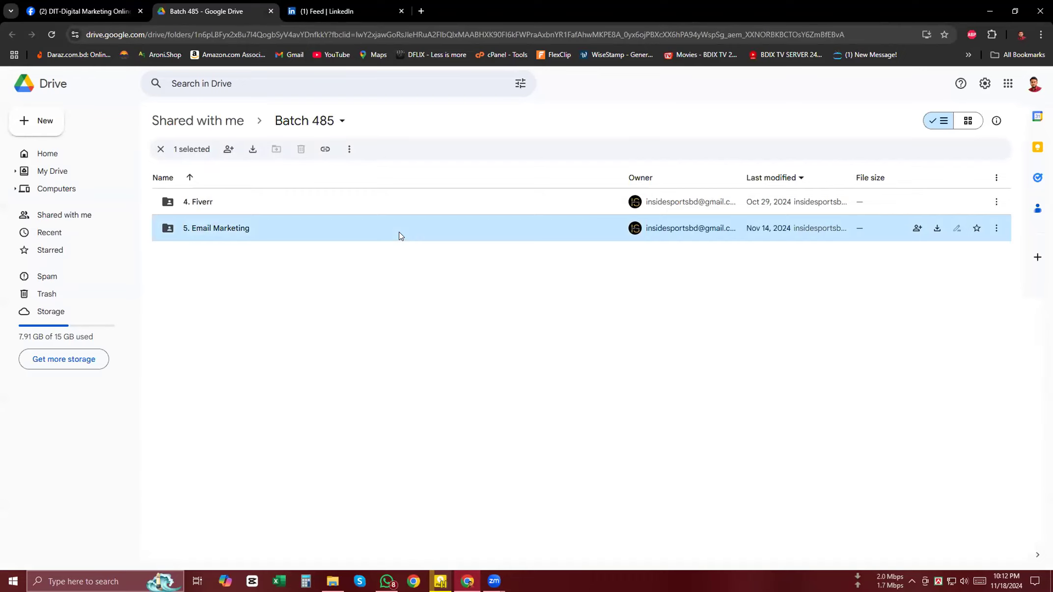
double_click(399, 232)
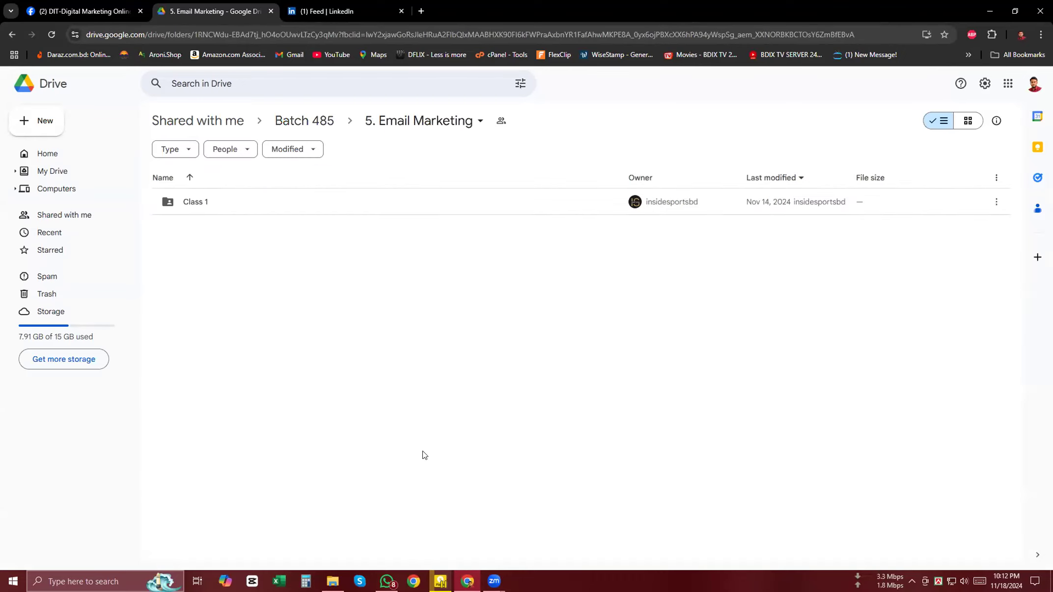
double_click(370, 203)
double_click(368, 197)
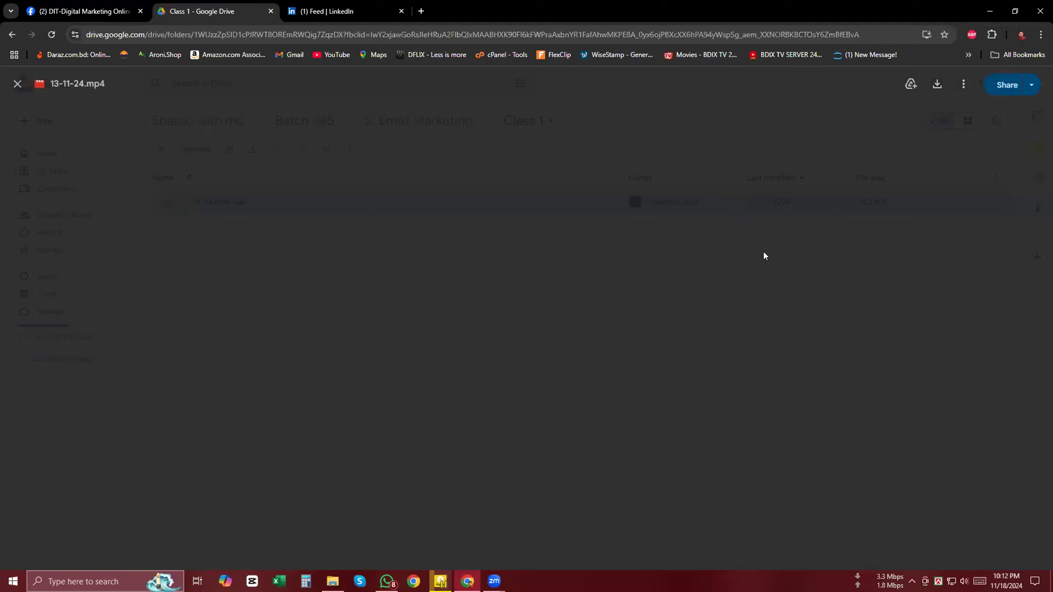
Close the 13-11-24.mp4 video preview to get back to the Class 1 folder.
click(763, 253)
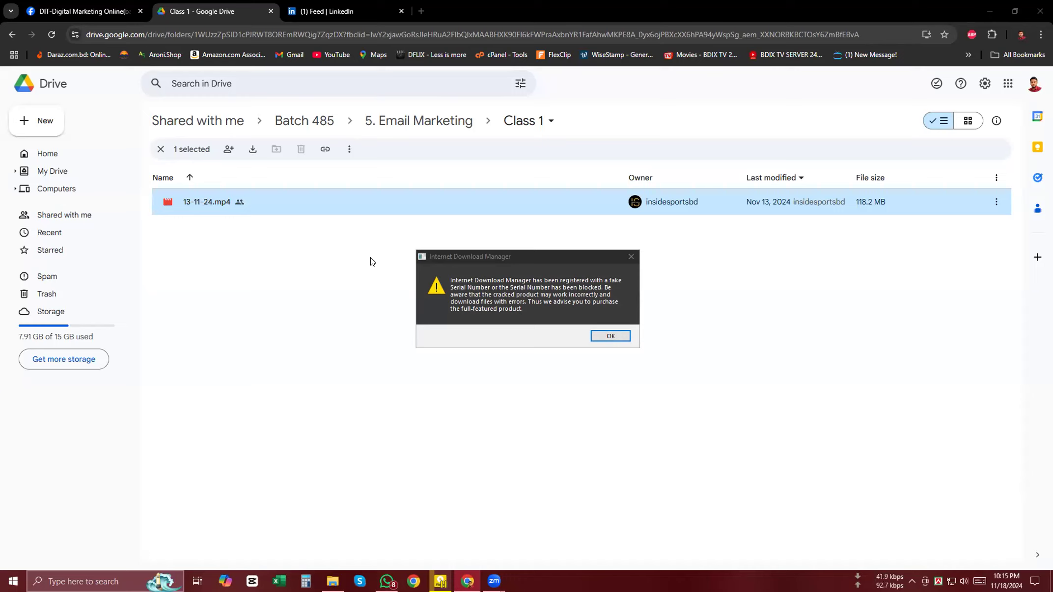
Dismiss IDM's fake-serial warning and the '0 days left' licence prompt, then clear the file selection.
click(631, 256)
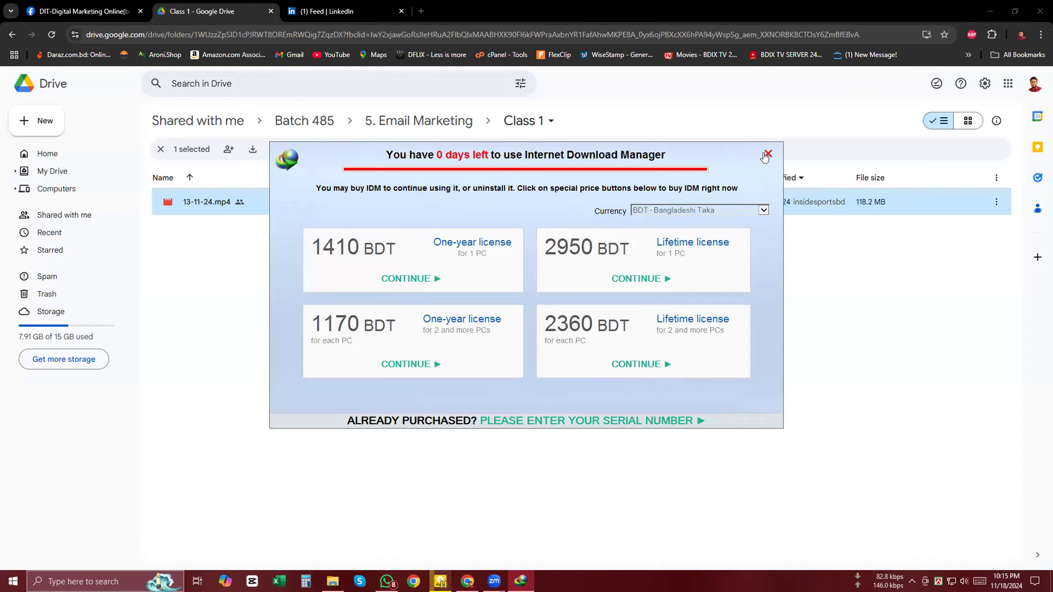
click(767, 154)
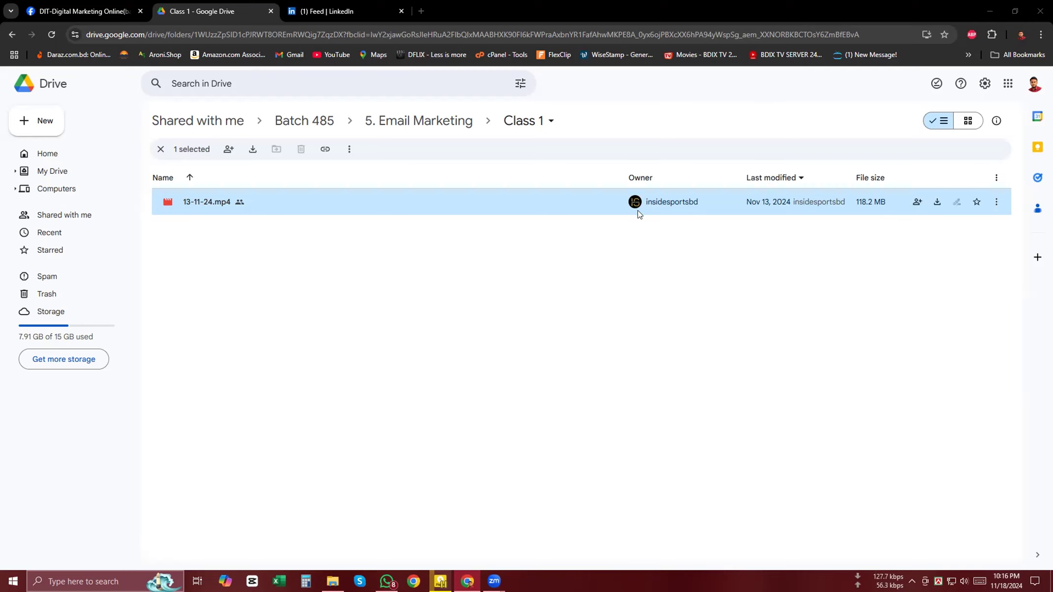
click(621, 404)
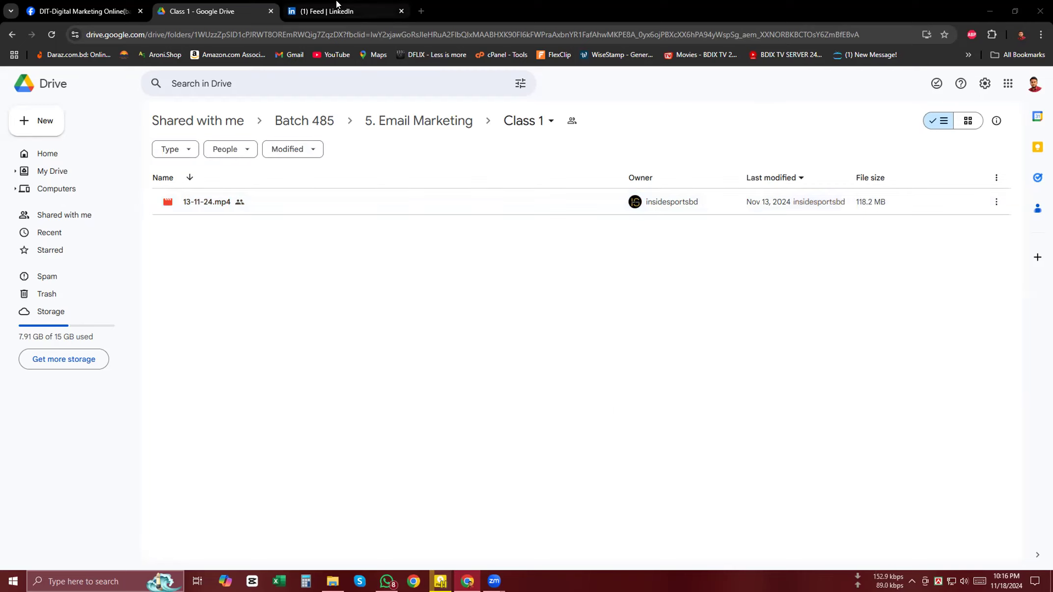
Flip between the LinkedIn feed and Class 1 Drive tabs, ending on LinkedIn.
click(295, 9)
click(278, 7)
click(320, 9)
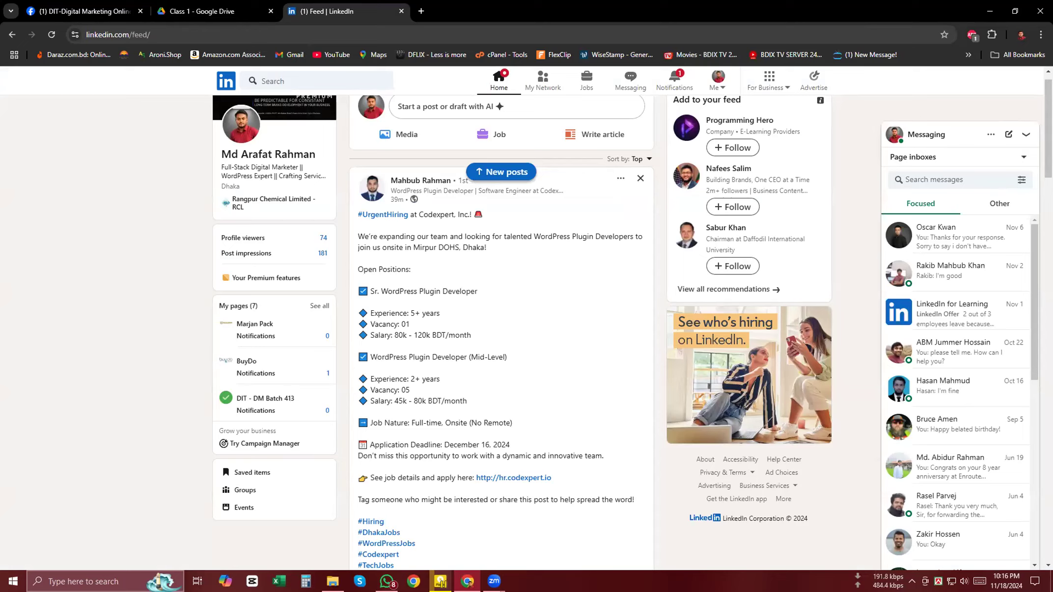
Search Google for brevo in a new tab, then open another blank tab.
key(ctrl+t)
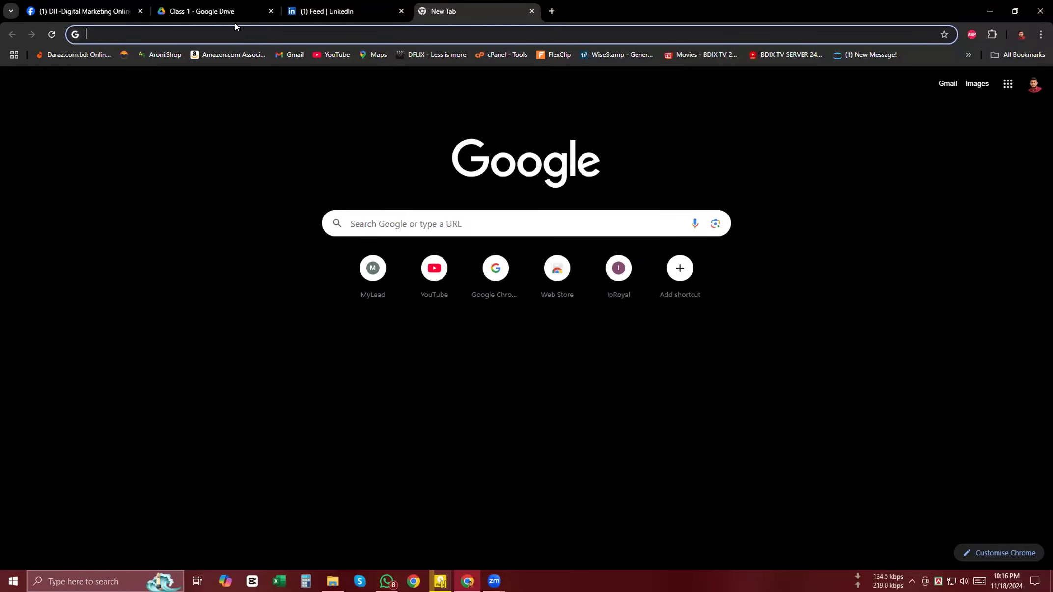
text(brevo)
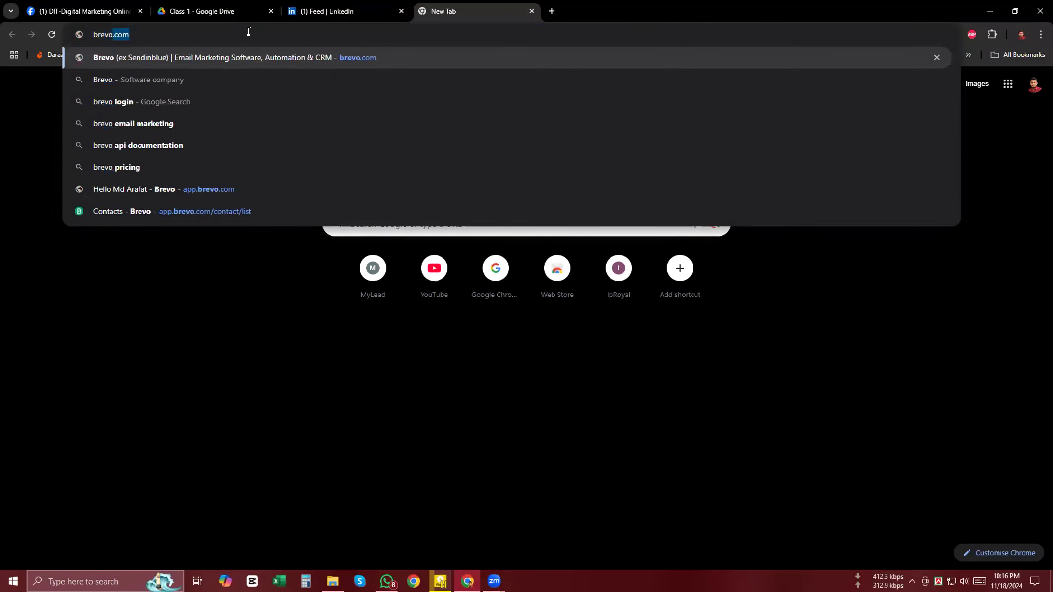
key(Delete)
key(Return)
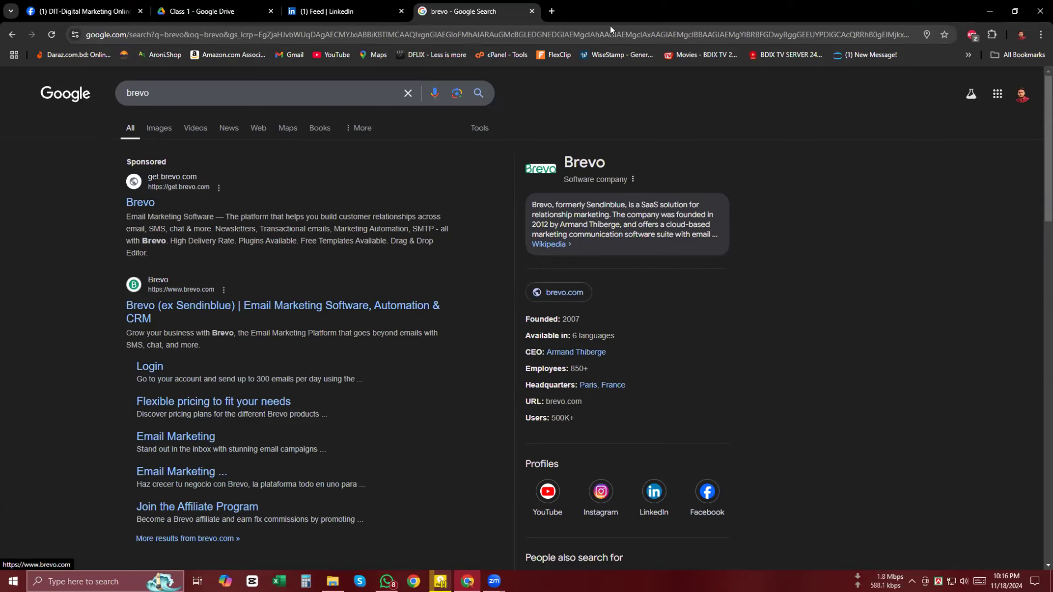
click(552, 11)
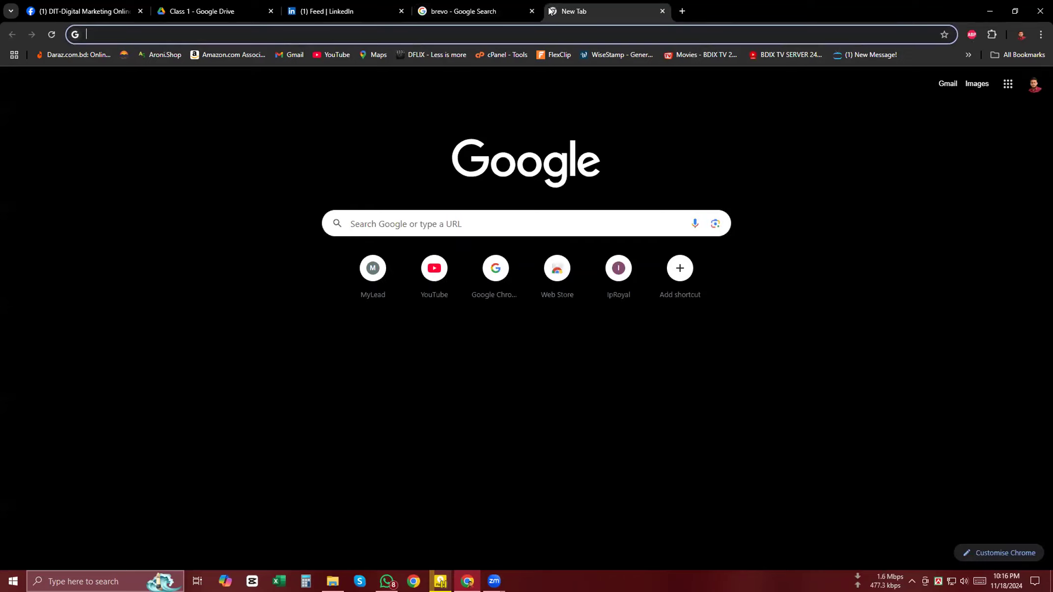
Edit the mailchimp.com address down to plain 'mailchimp' to get a Google search for mailchimp.
text(mailchimp)
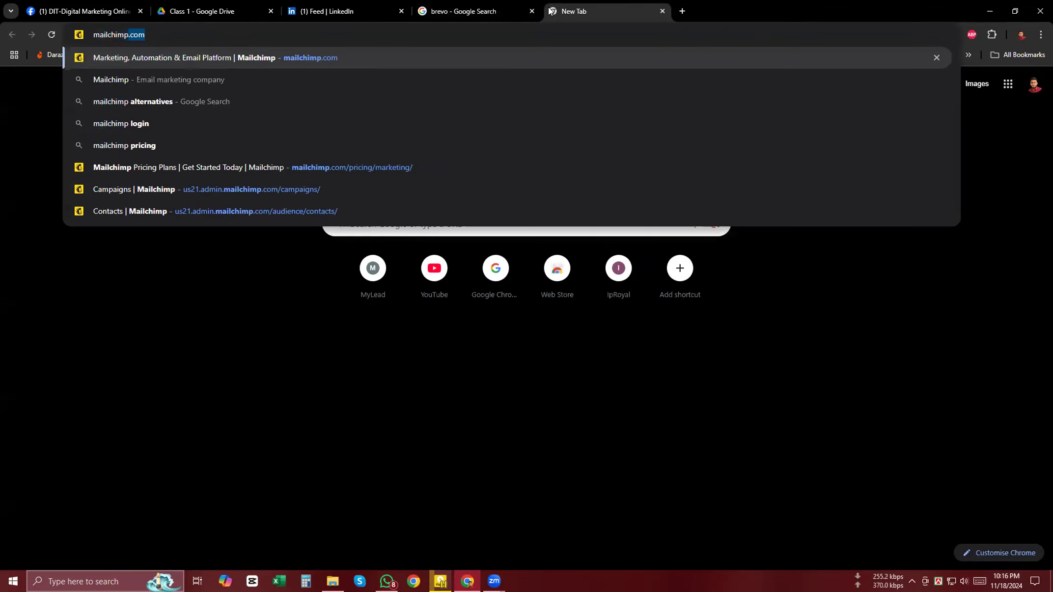
key(Return)
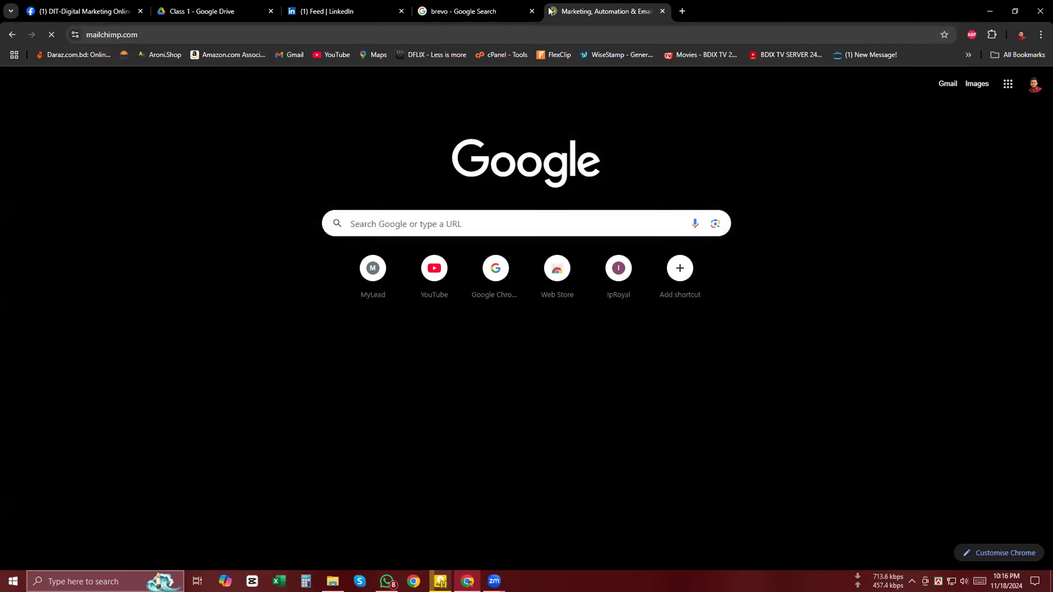
click(209, 27)
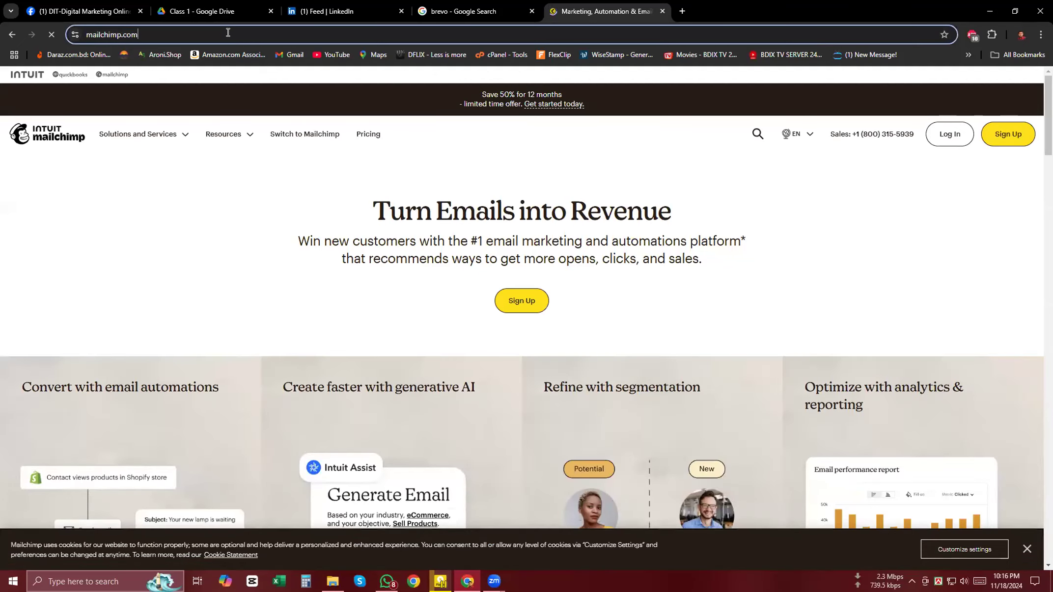
key(BackSpace)
key(BackSpace)
key(BackSpace)
key(BackSpace)
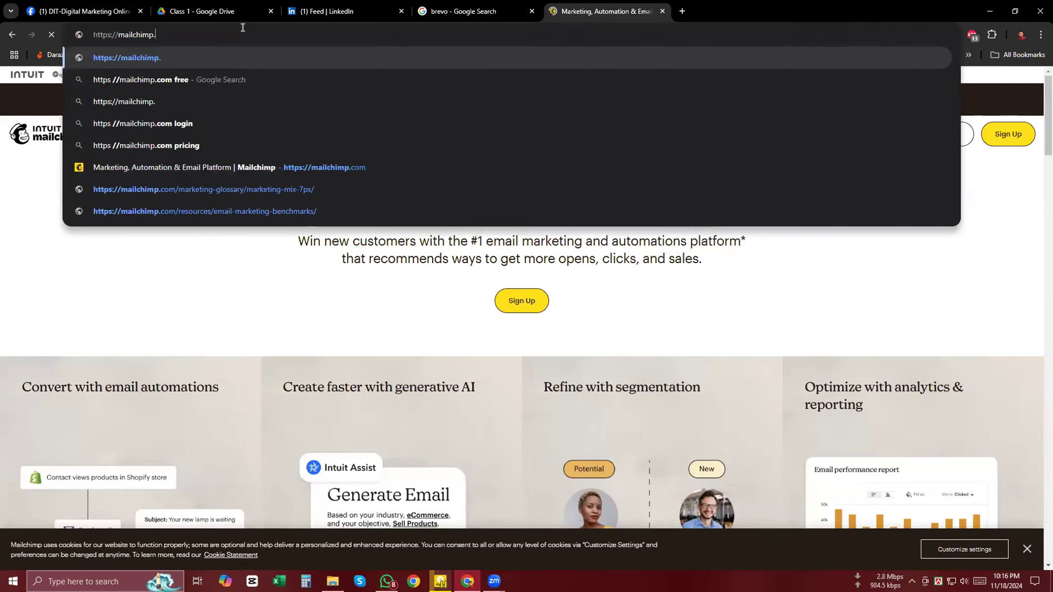
key(Return)
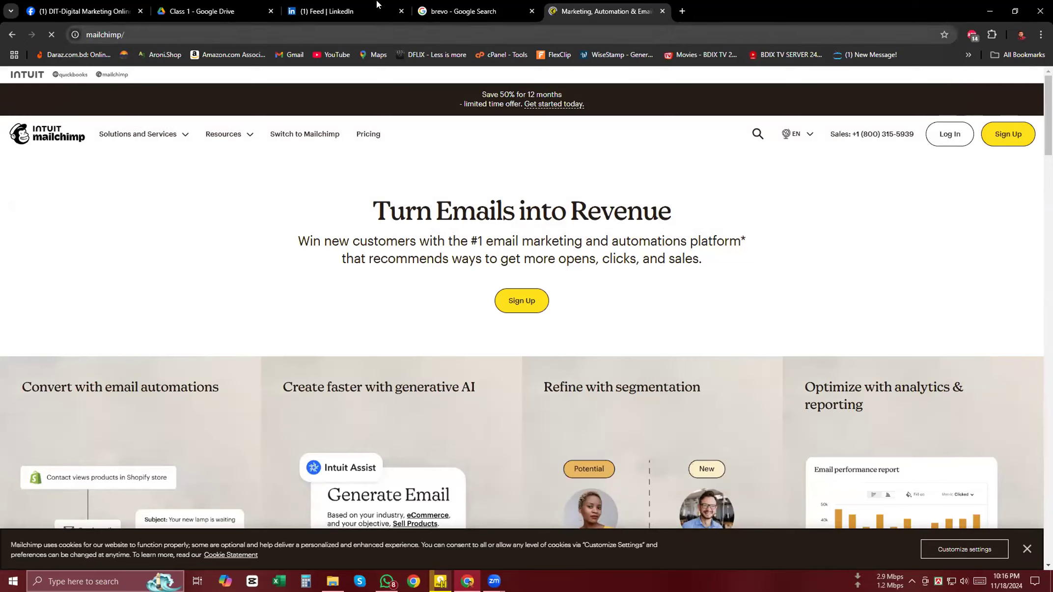
click(382, 31)
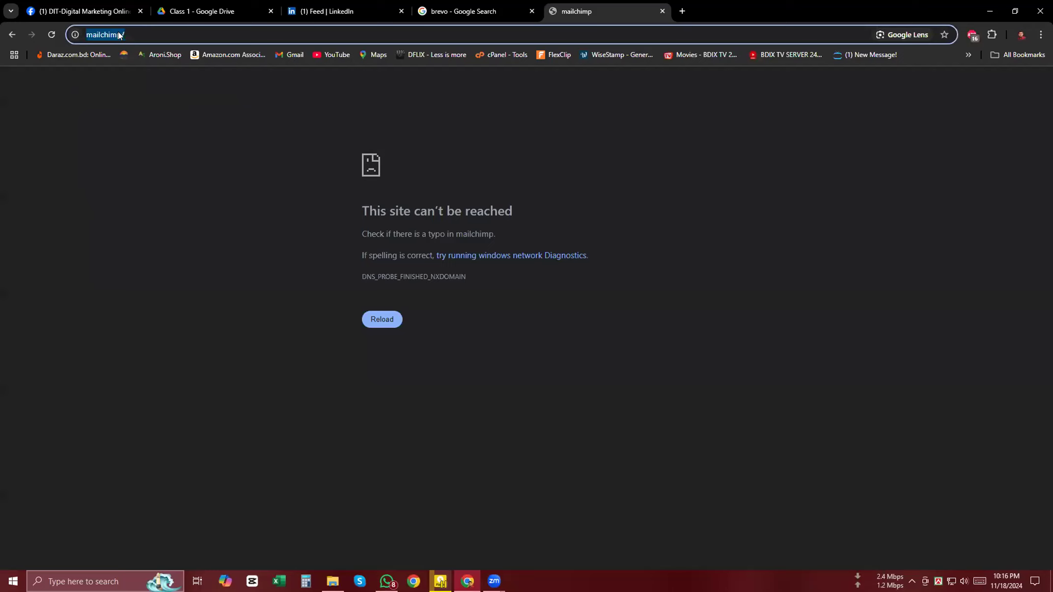
click(172, 32)
drag(112, 35, 71, 33)
key(BackSpace)
key(Return)
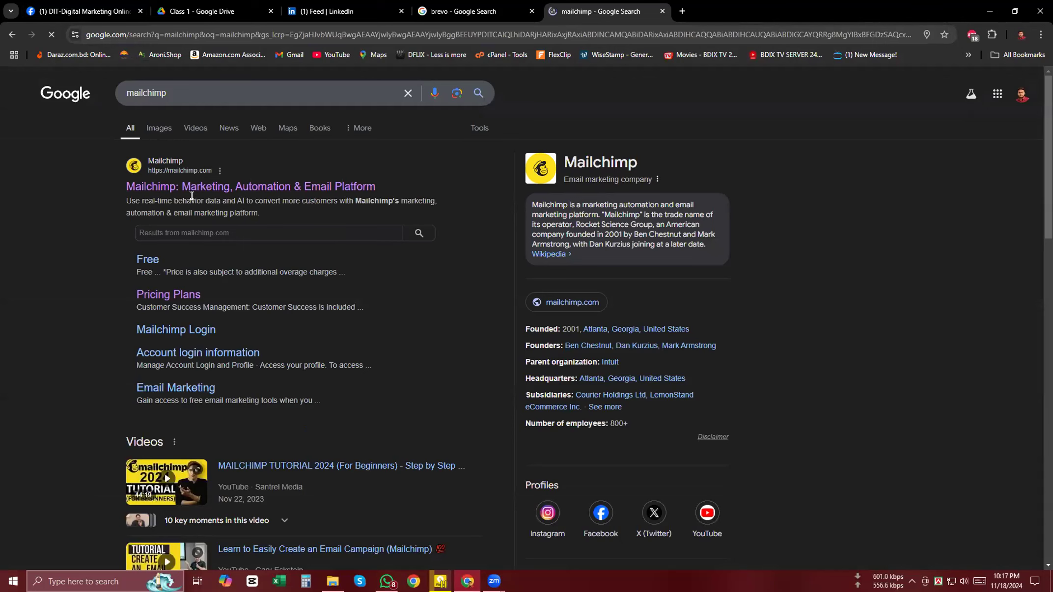
Move among the mailchimp, LinkedIn and brevo tabs, ending on the brevo search results.
click(520, 6)
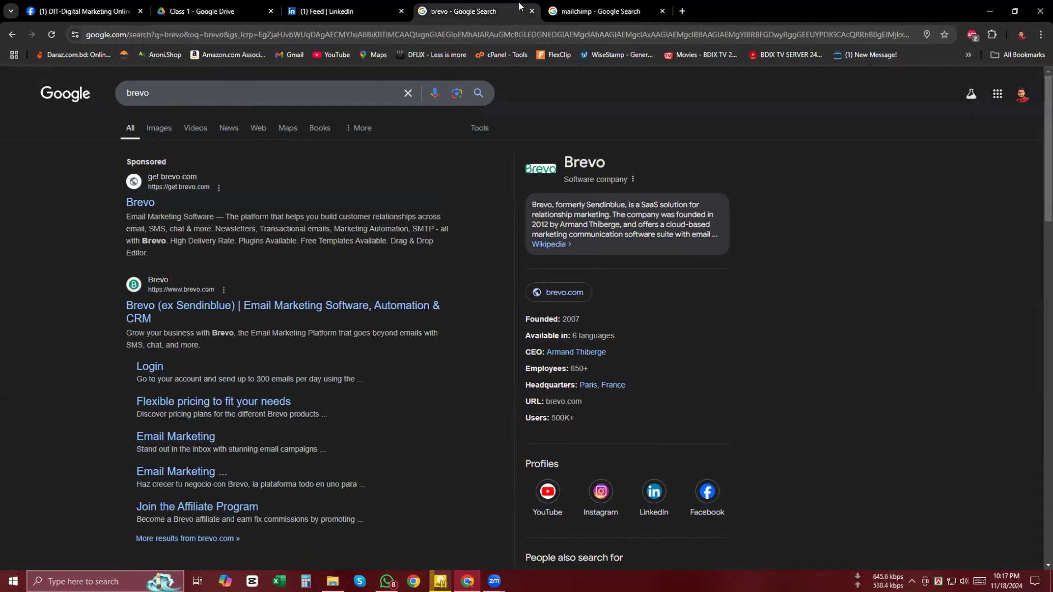
click(579, 11)
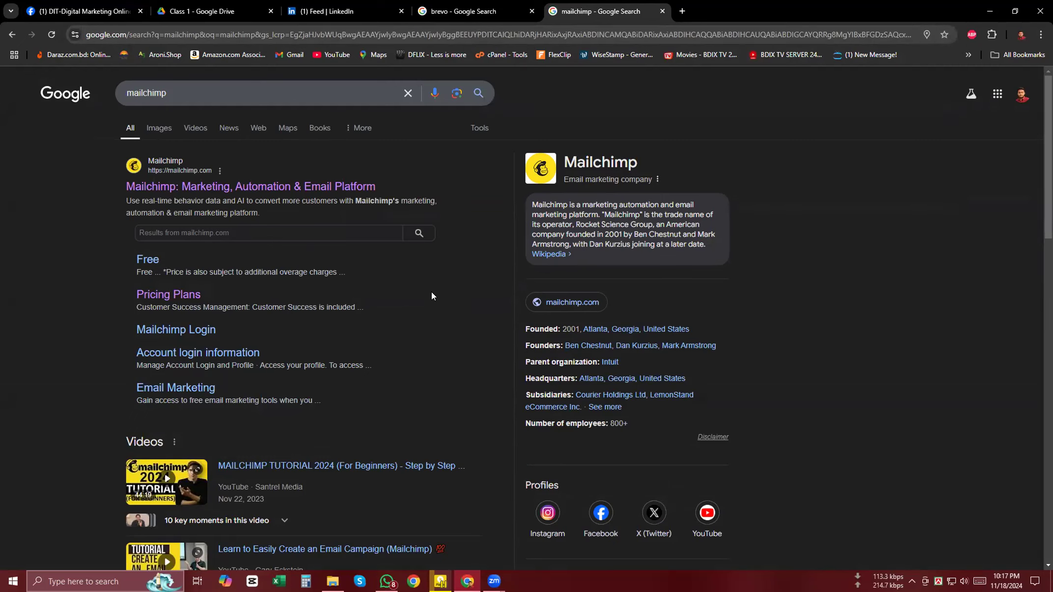
click(378, 10)
click(460, 11)
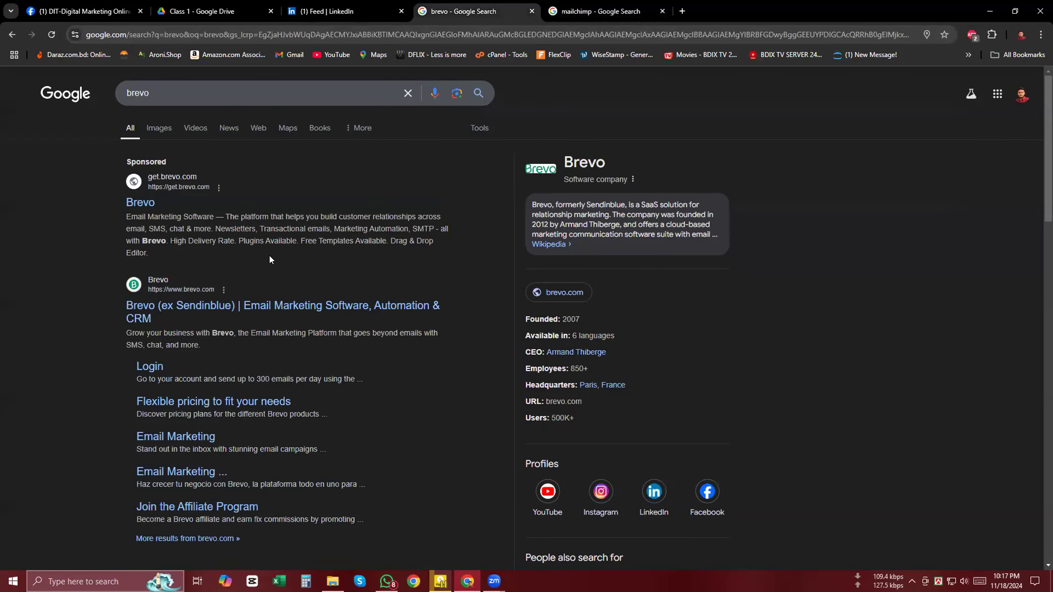
Open the 'Brevo (ex Sendinblue) | Email Marketing Software, Automation & CRM' search result.
click(168, 307)
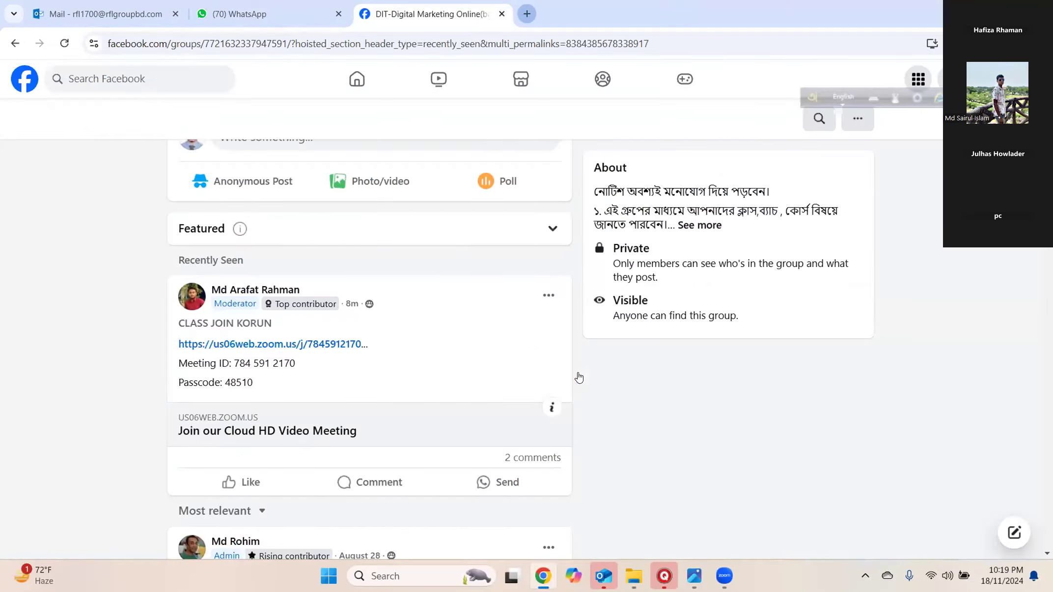
Open a new blank tab next to the Facebook group tab.
key(ctrl+t)
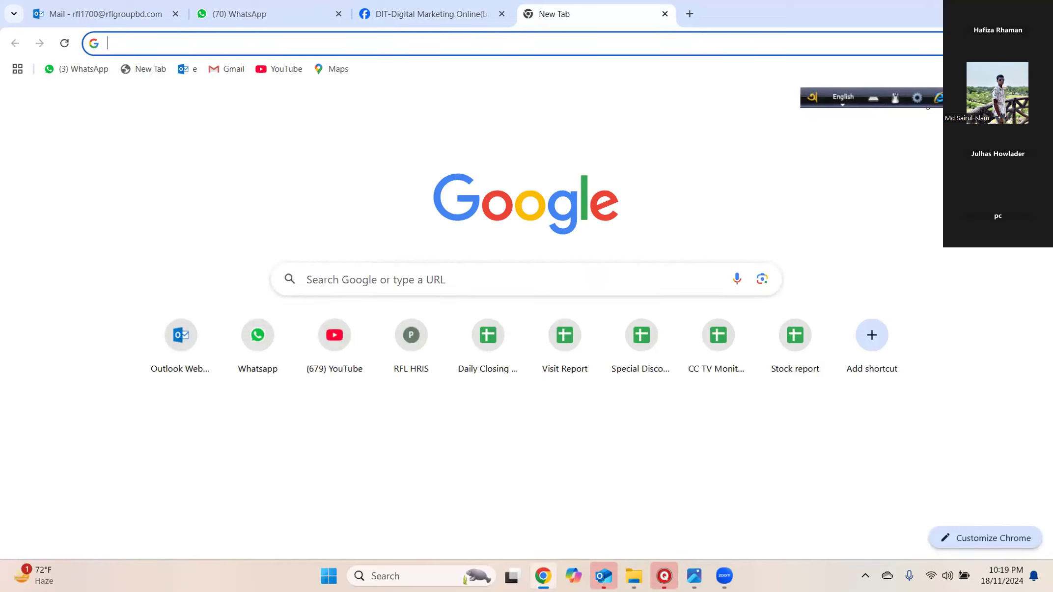
Enter brevo in the new tab's Google search box and run the search.
click(982, 97)
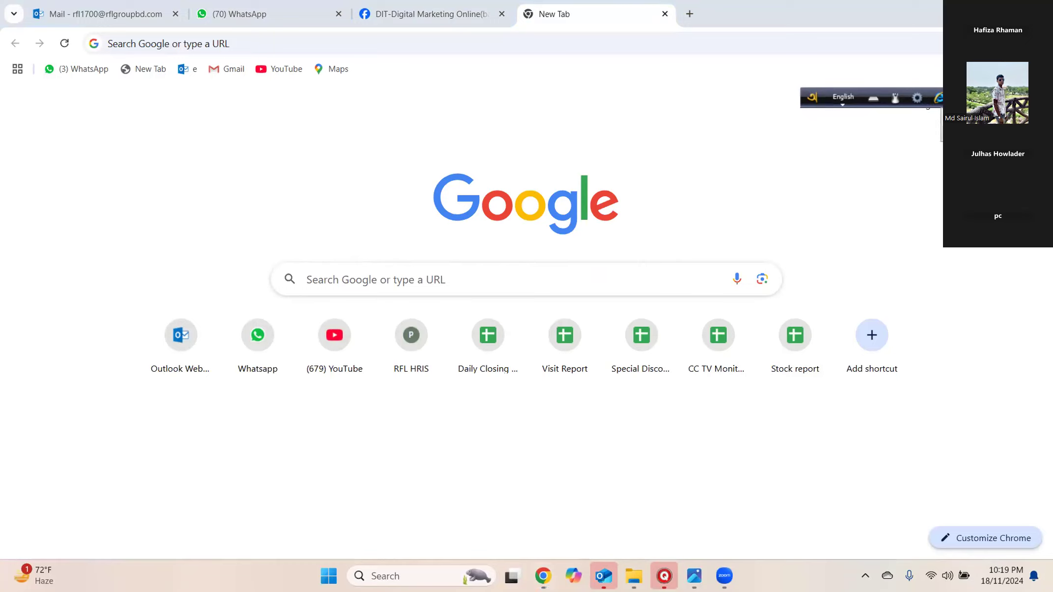
click(522, 215)
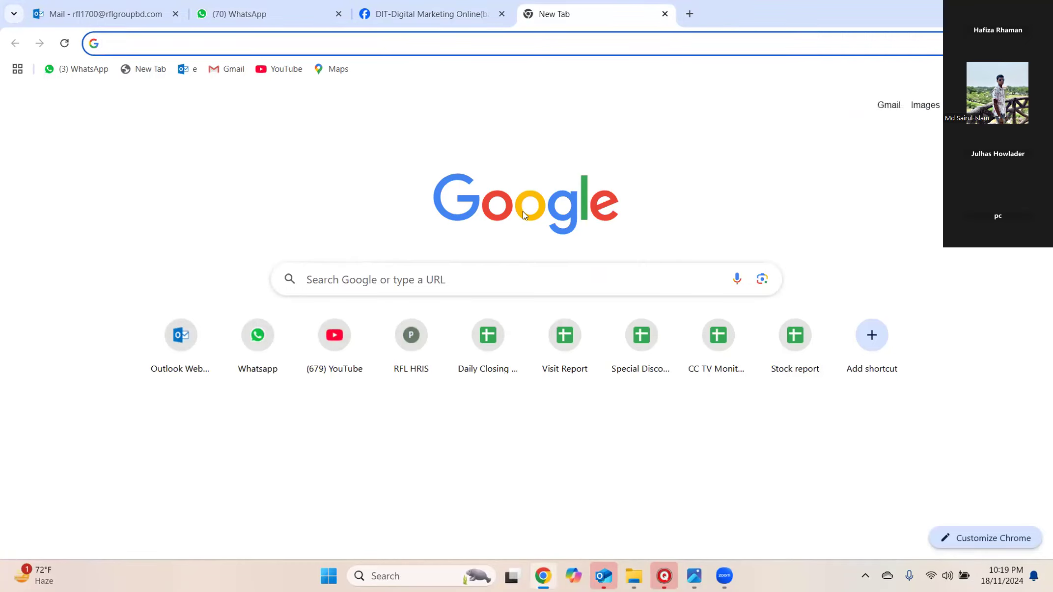
click(373, 284)
text(v)
key(BackSpace)
text(brevo)
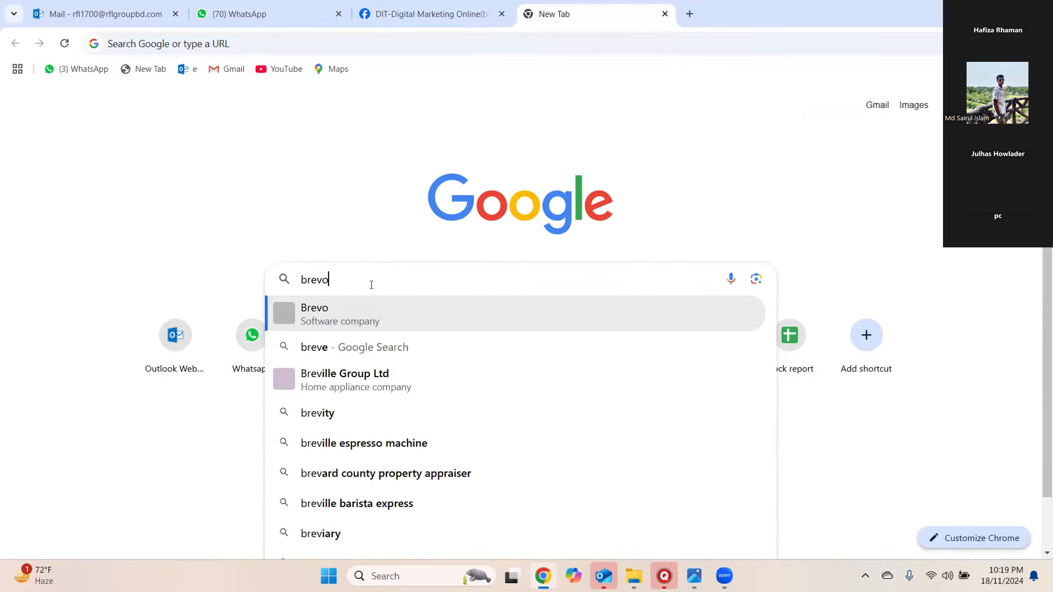
key(Escape)
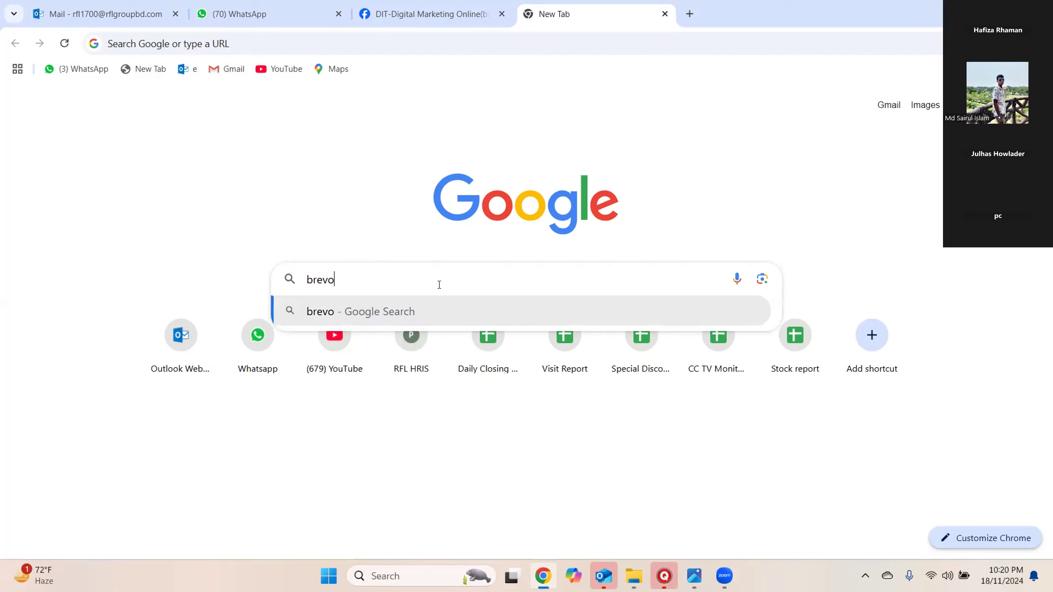
key(Return)
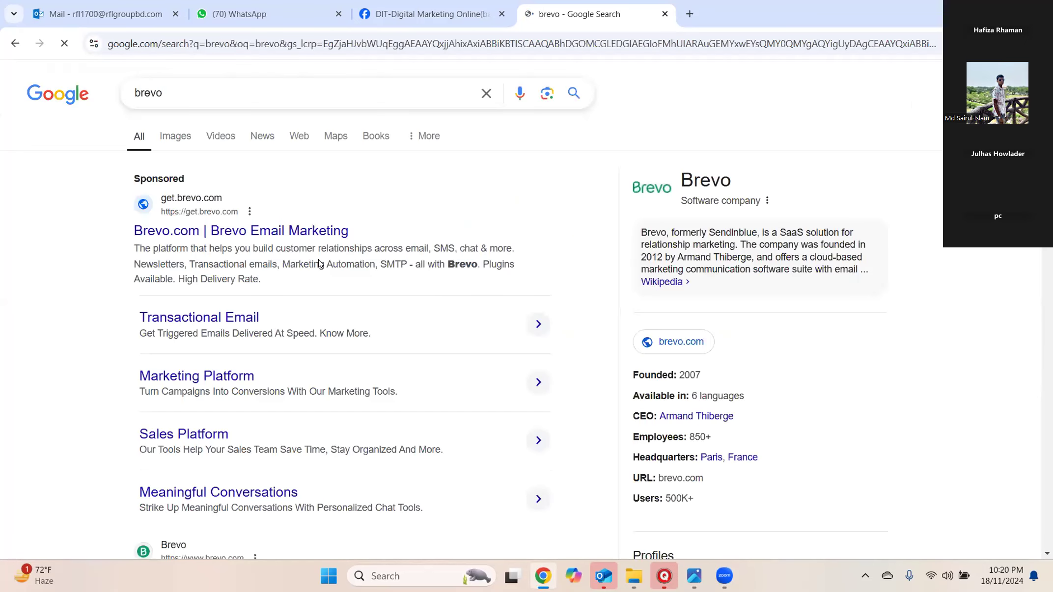
Open the sponsored Brevo Email Marketing ad, then close the WhatsApp and Facebook tabs.
click(242, 233)
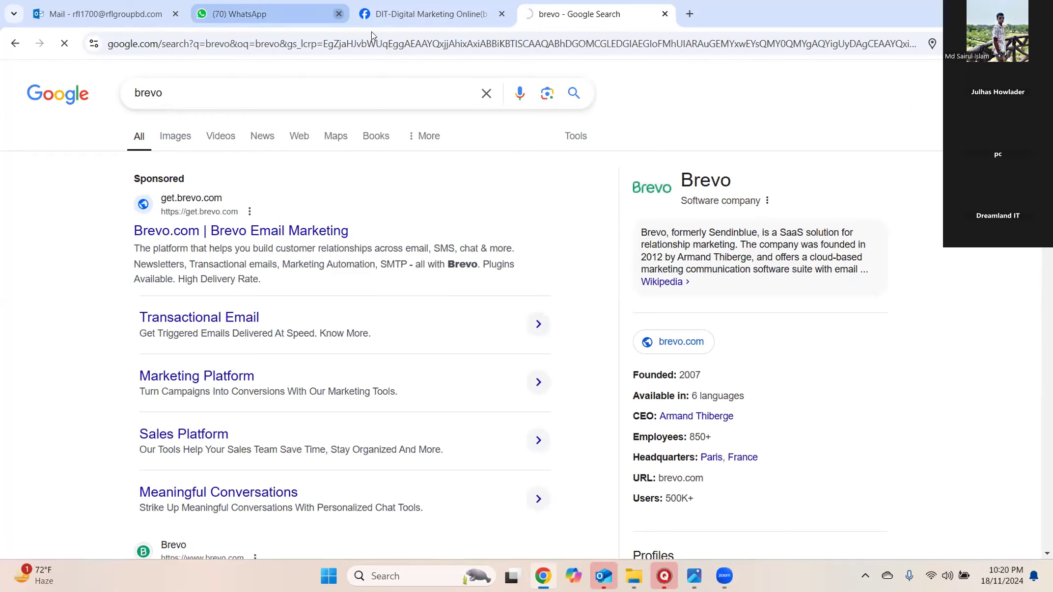
click(339, 14)
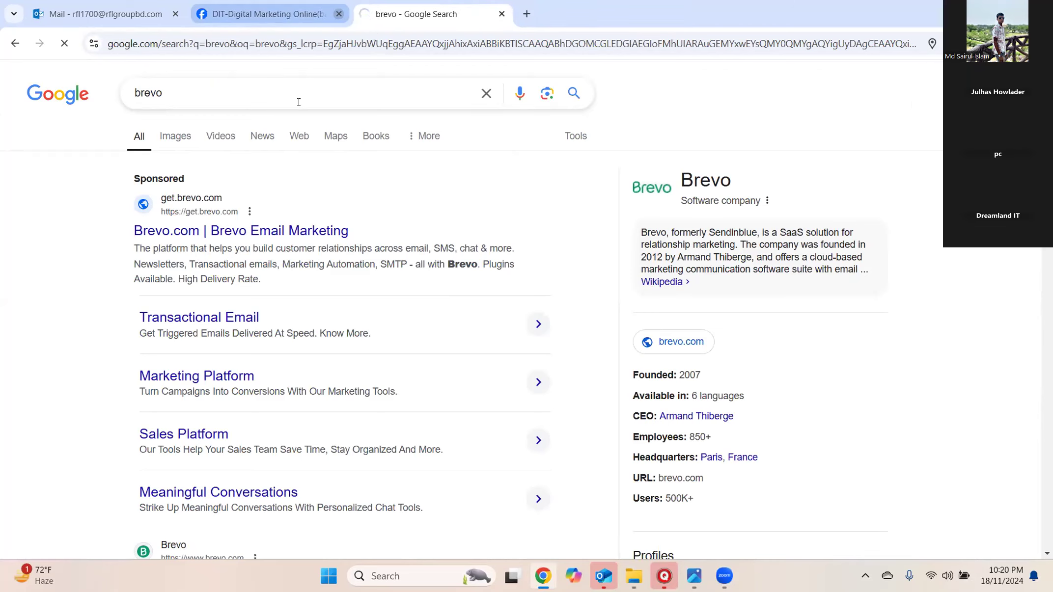
click(338, 14)
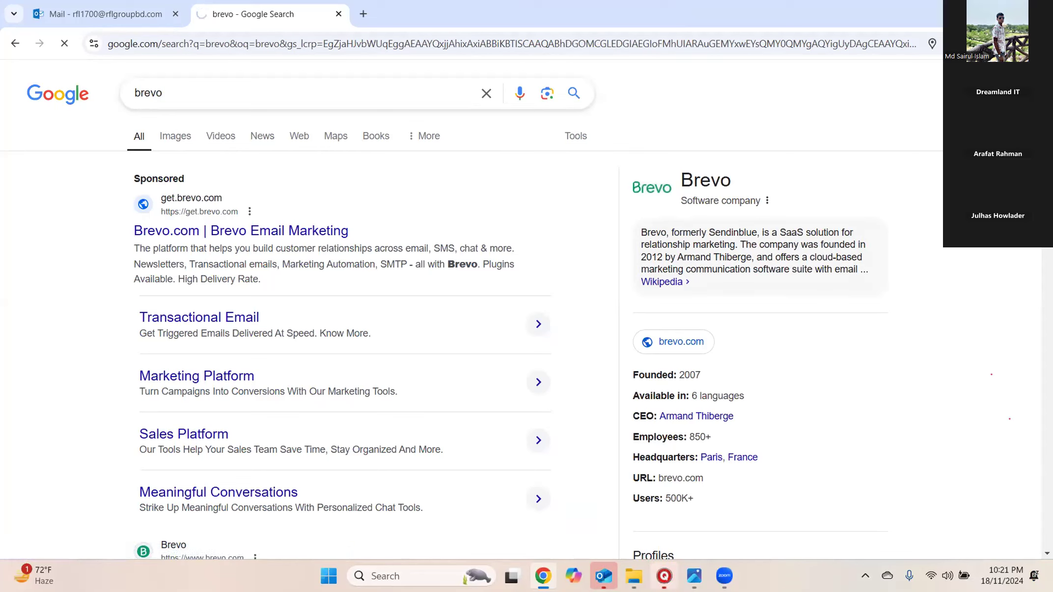
mouse_move(664, 575)
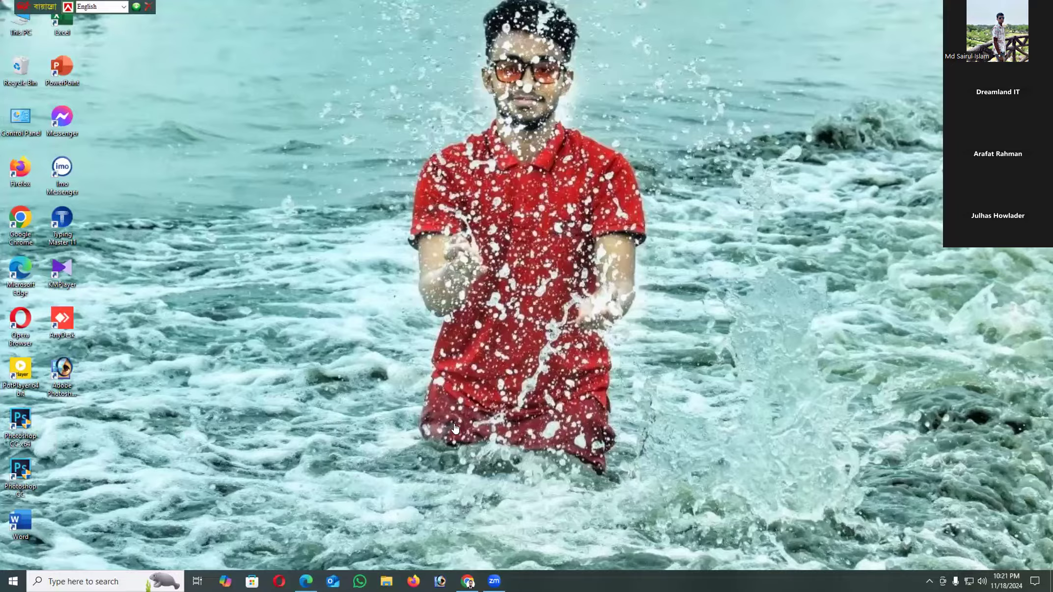
Go back from bravotv.com to the Google results for Bravo and scroll through them.
click(468, 582)
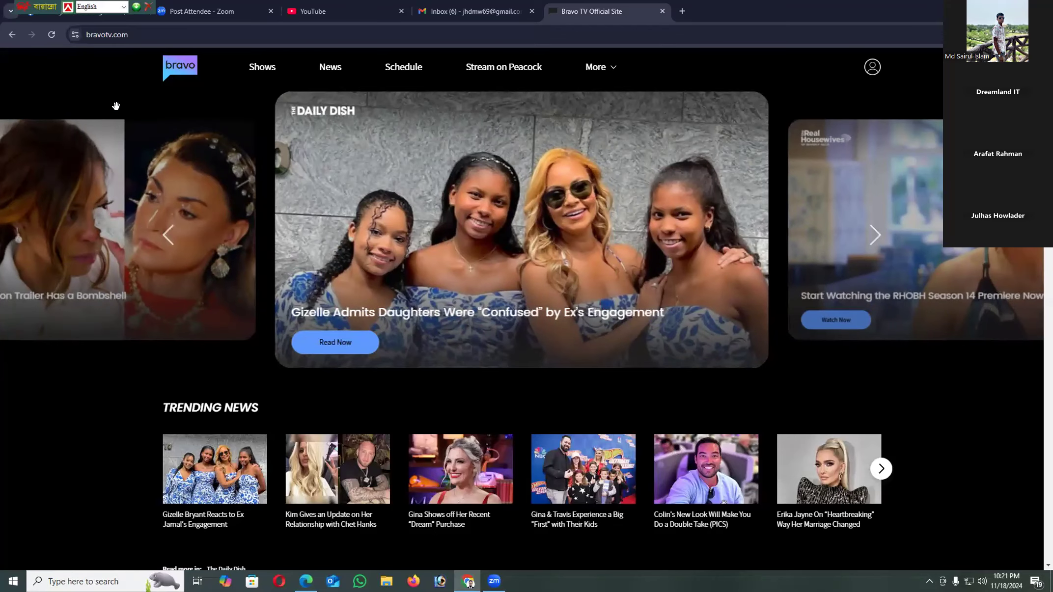
click(12, 35)
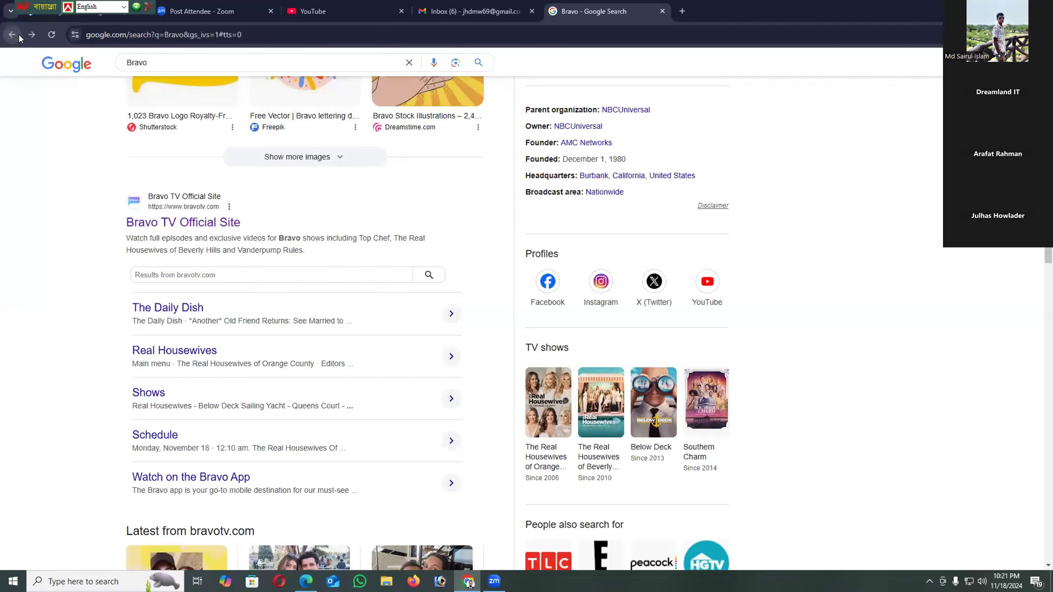
scroll(272, 217, down, 10)
scroll(280, 222, down, 3)
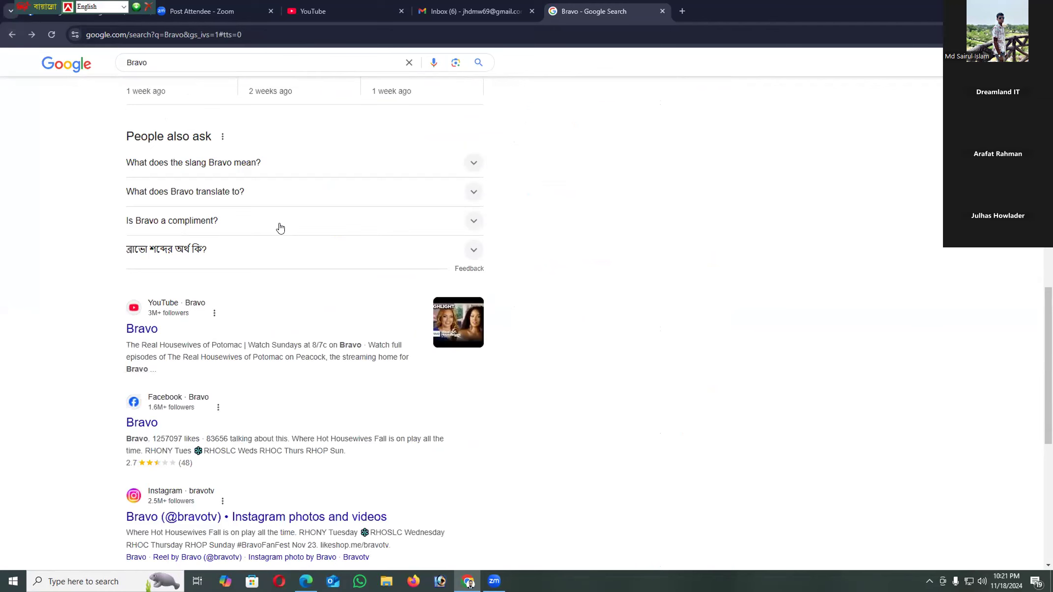
scroll(280, 227, up, 6)
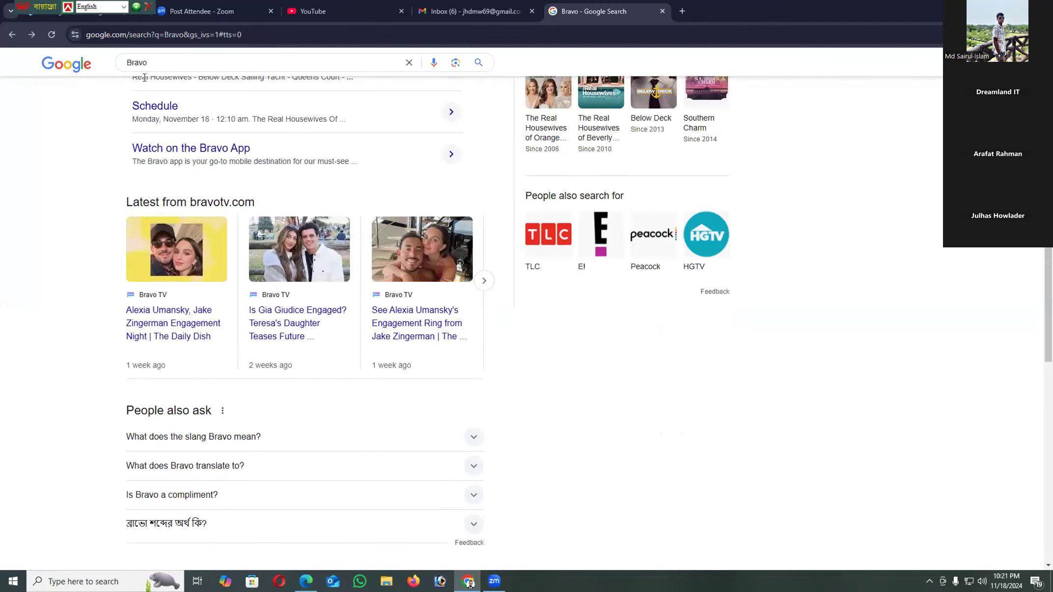
Correct the search to Brevo, open brevo.com and go to its Sign up free page.
click(136, 61)
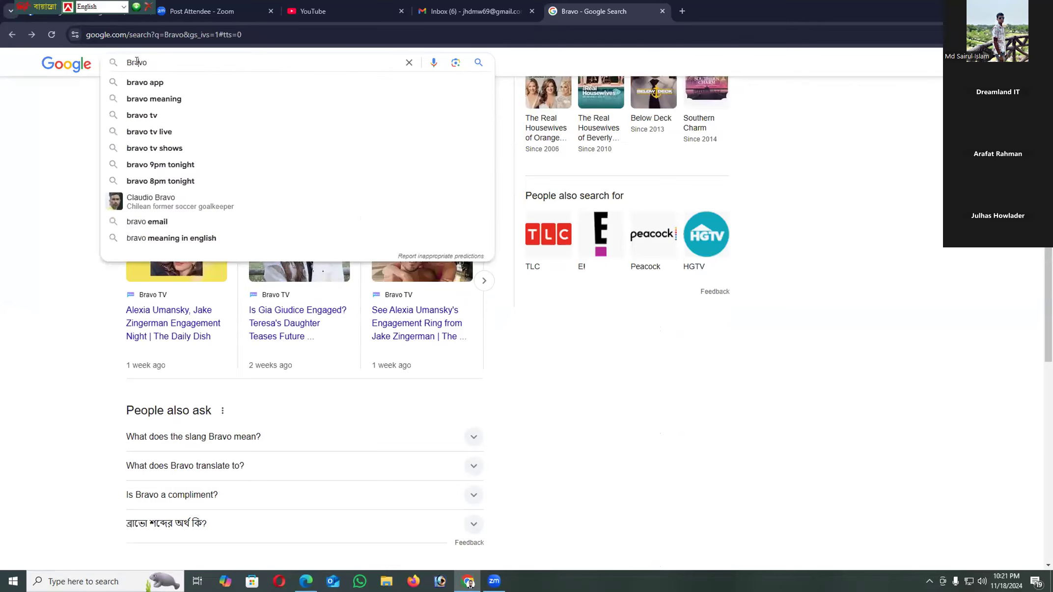
key(BackSpace)
text(e)
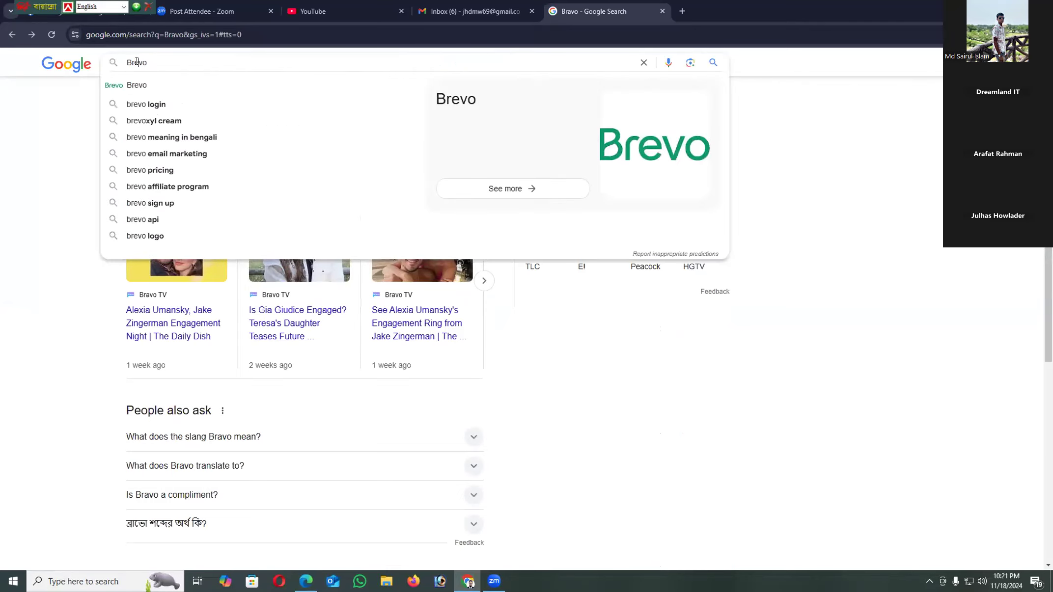
key(Return)
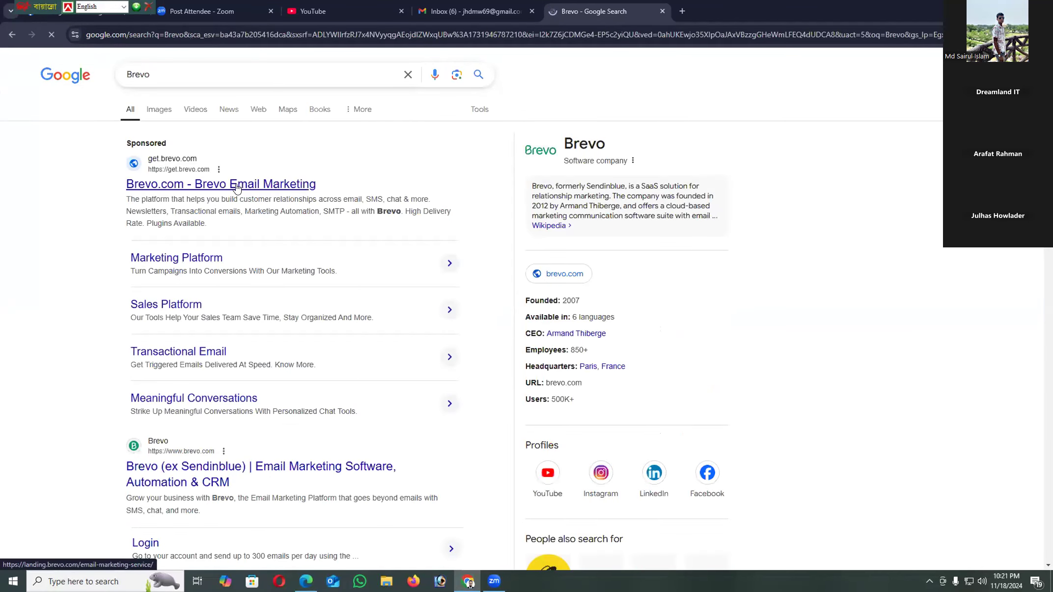
scroll(258, 214, down, 4)
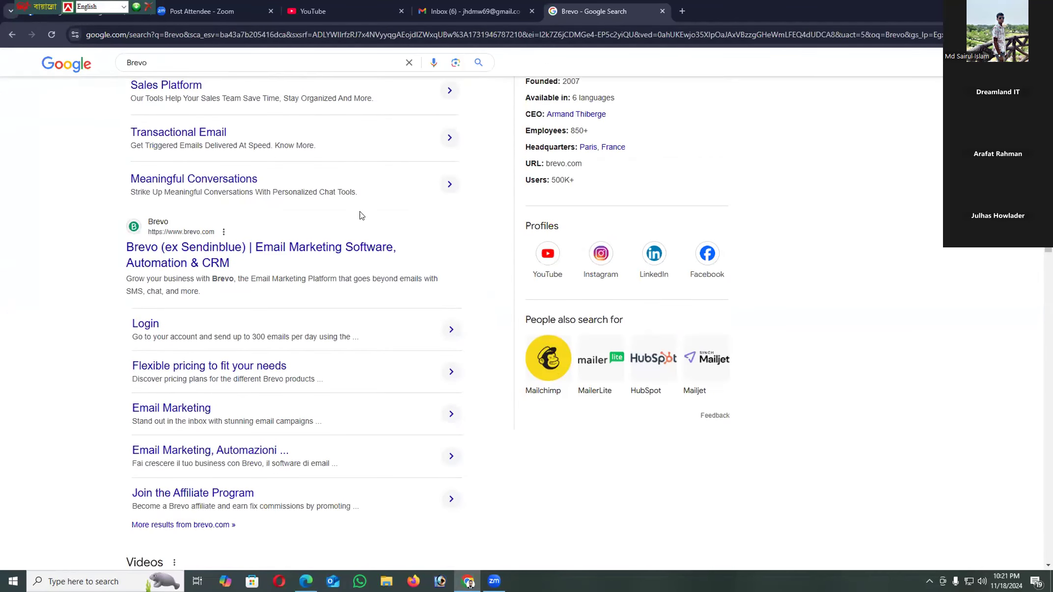
click(200, 254)
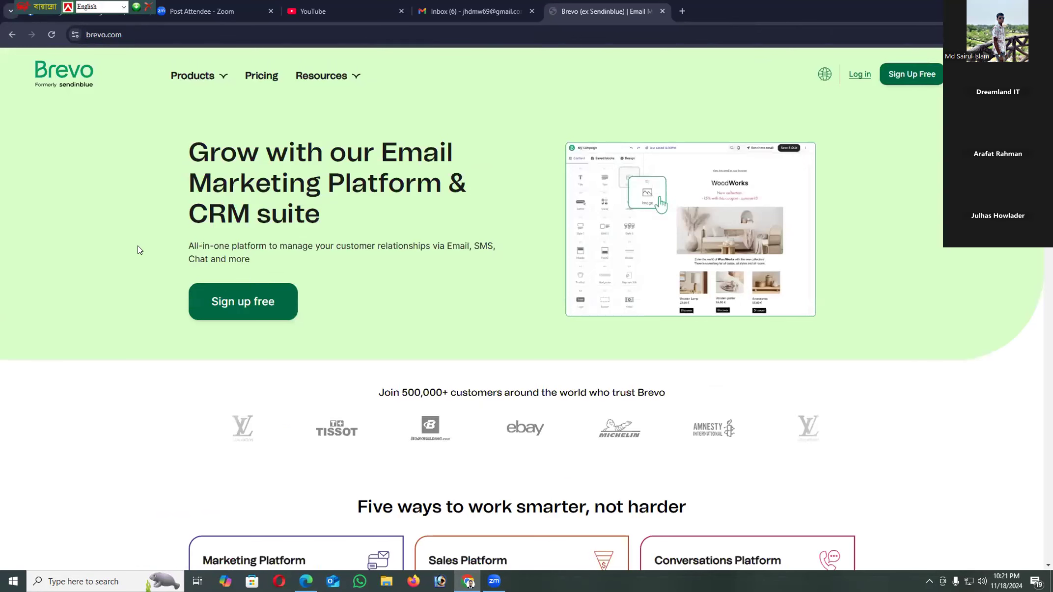
click(223, 307)
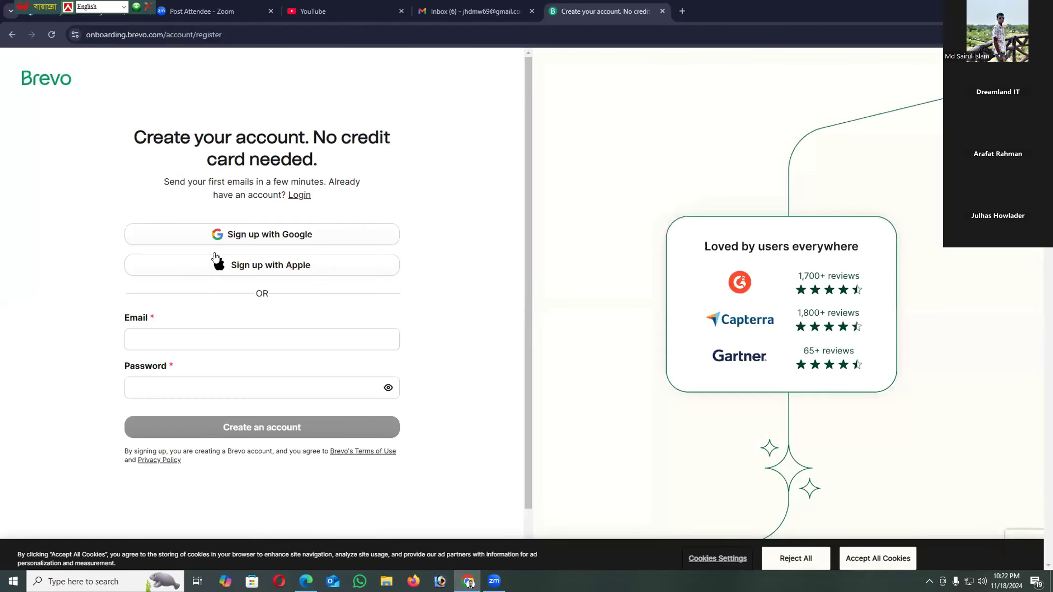
Fill in the saved e-mail and a self-chosen password, then reload the sign-up page.
click(165, 336)
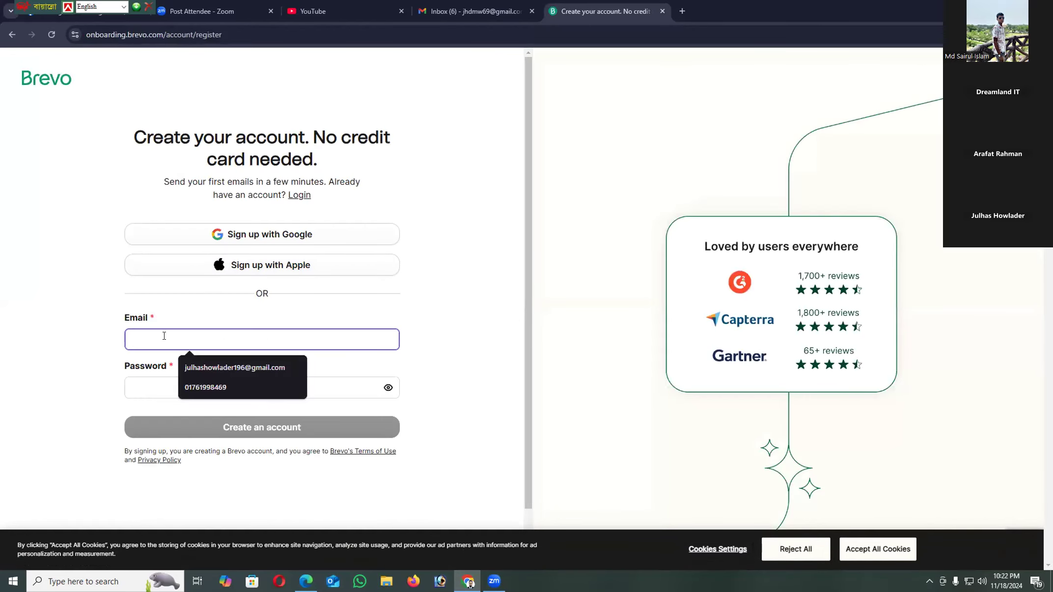
click(204, 368)
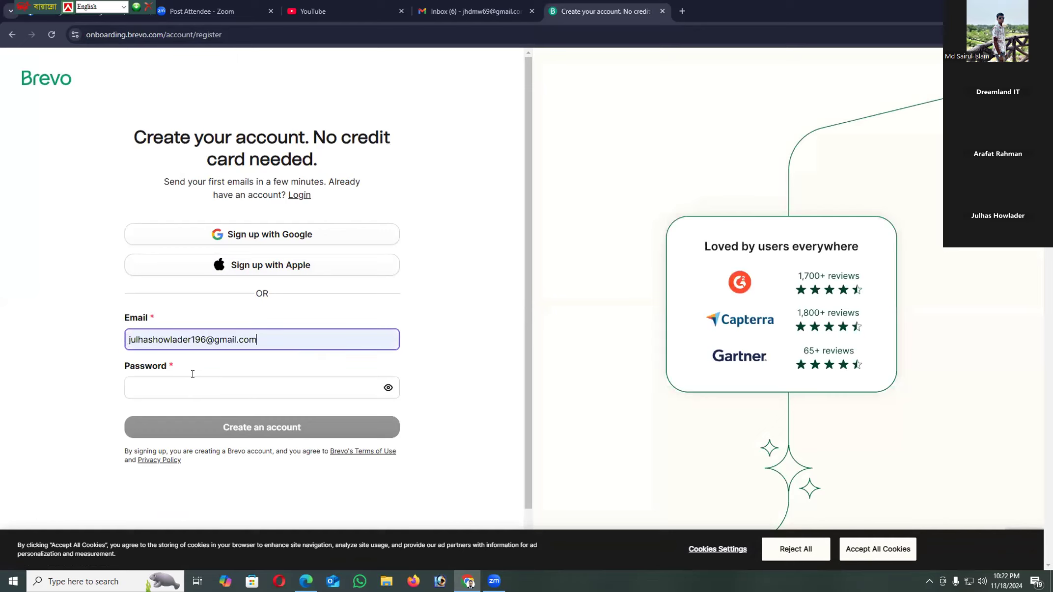
click(174, 378)
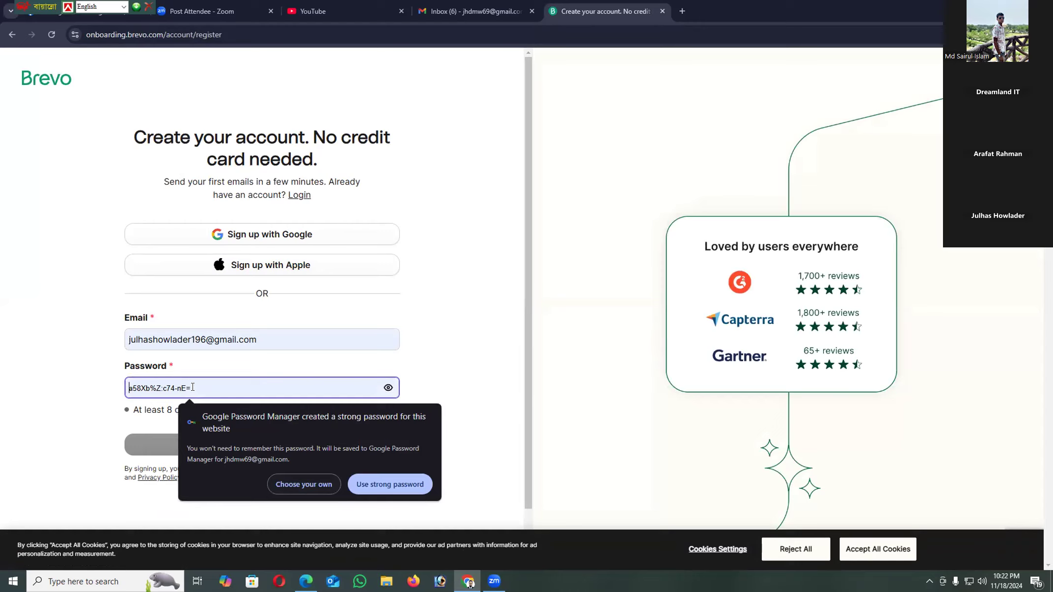
click(288, 479)
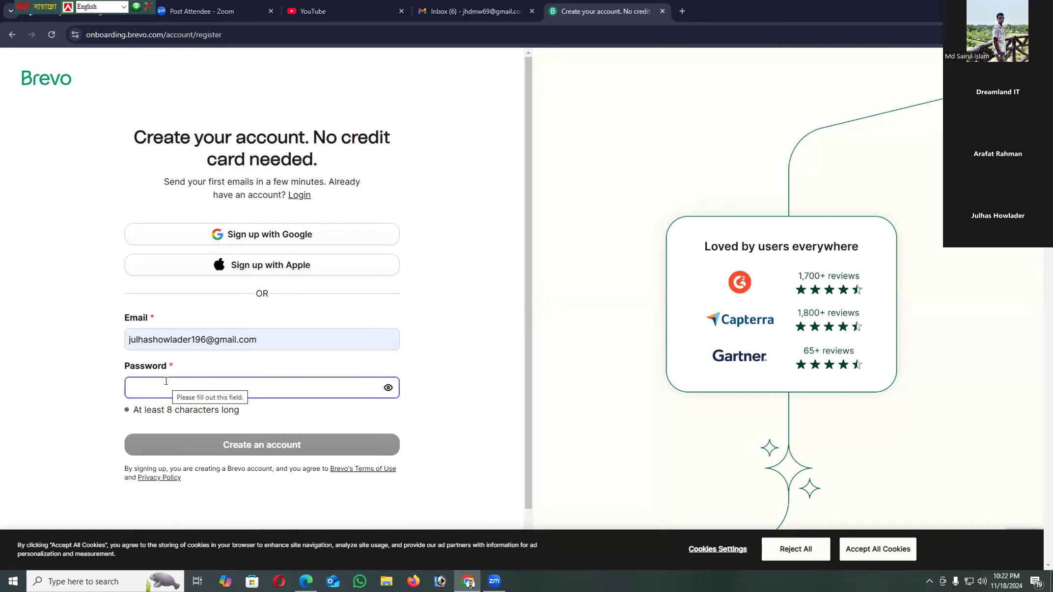
text(********)
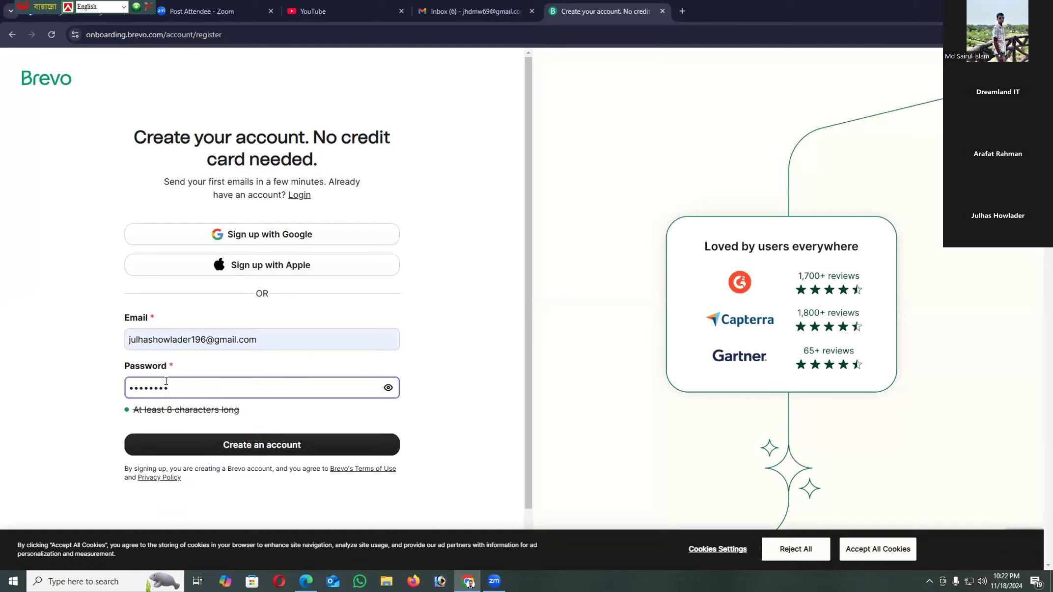
text(**********)
text(**)
key(F5)
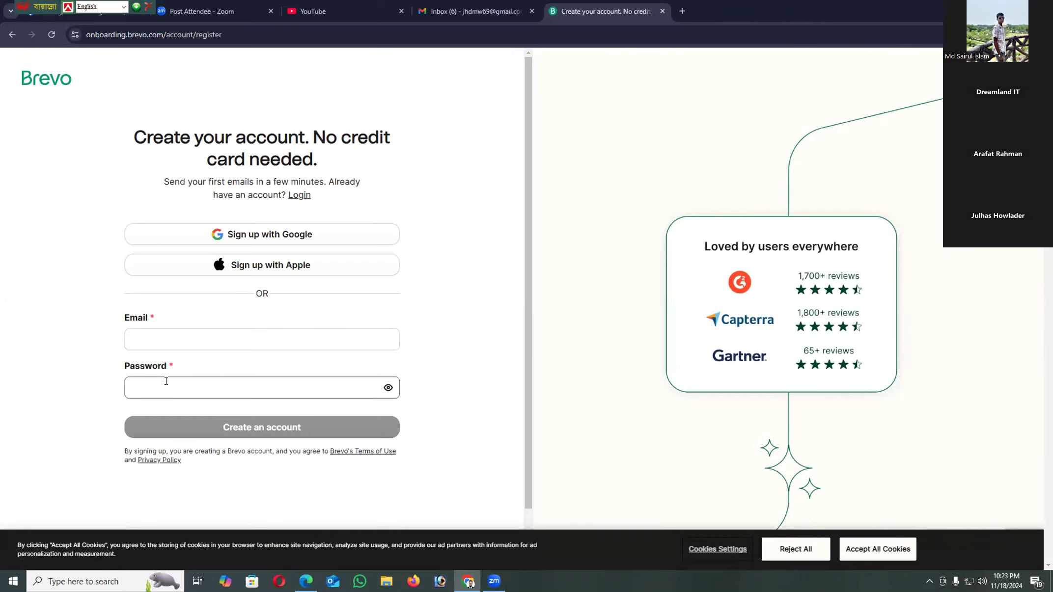
key(ctrl+shift+Tab)
key(ctrl+shift+Tab)
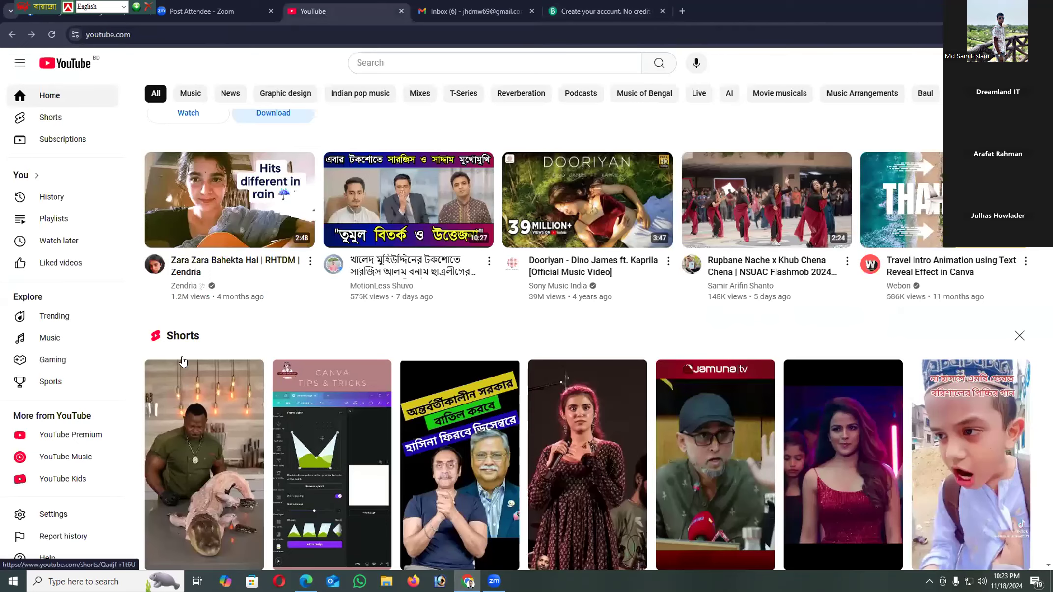
click(571, 15)
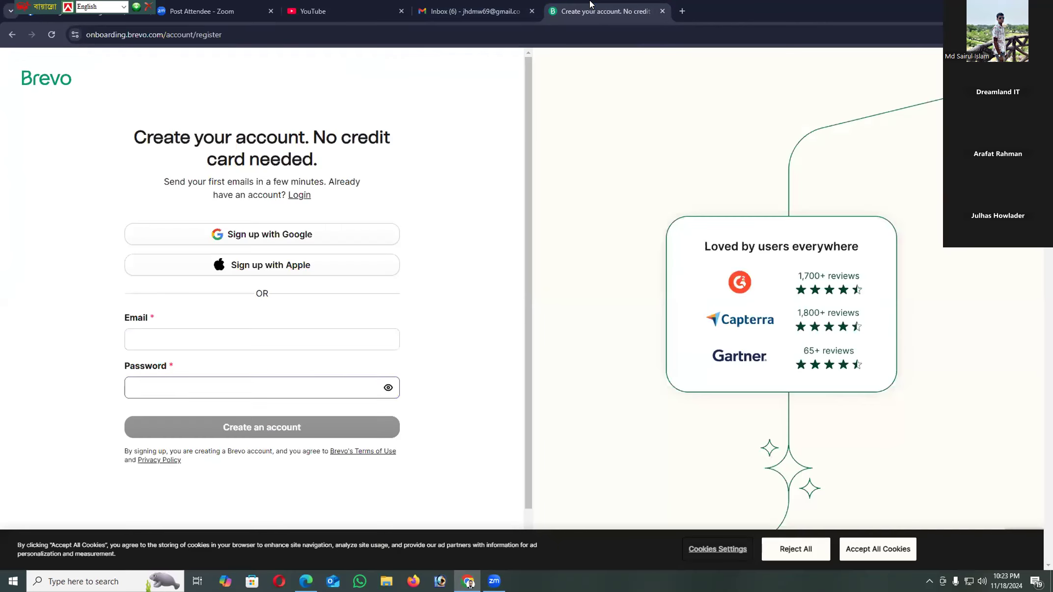
Refill the saved e-mail address and decline the browser's suggested password.
click(182, 339)
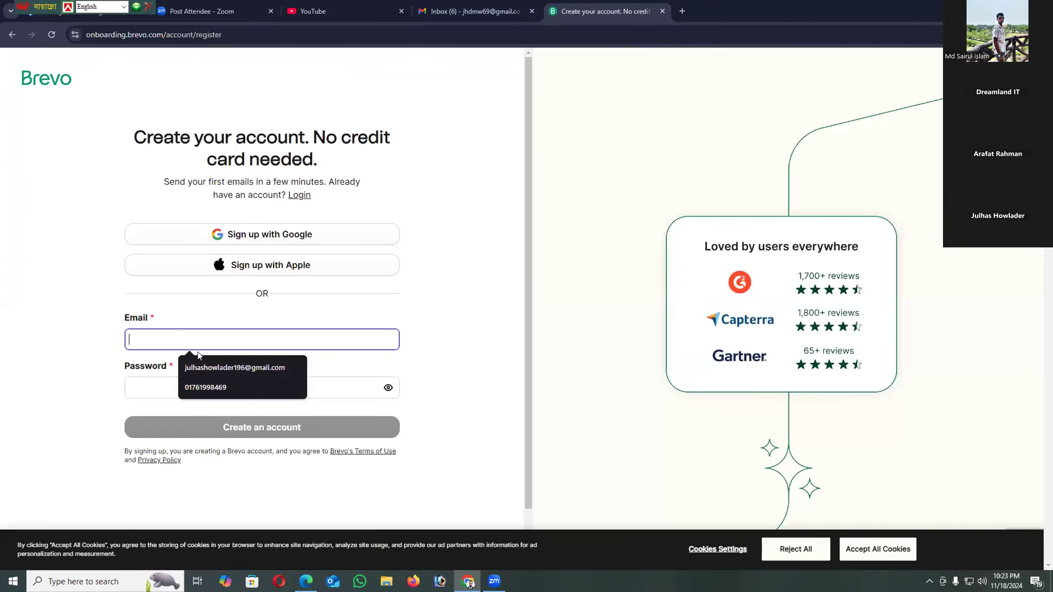
click(197, 364)
click(142, 384)
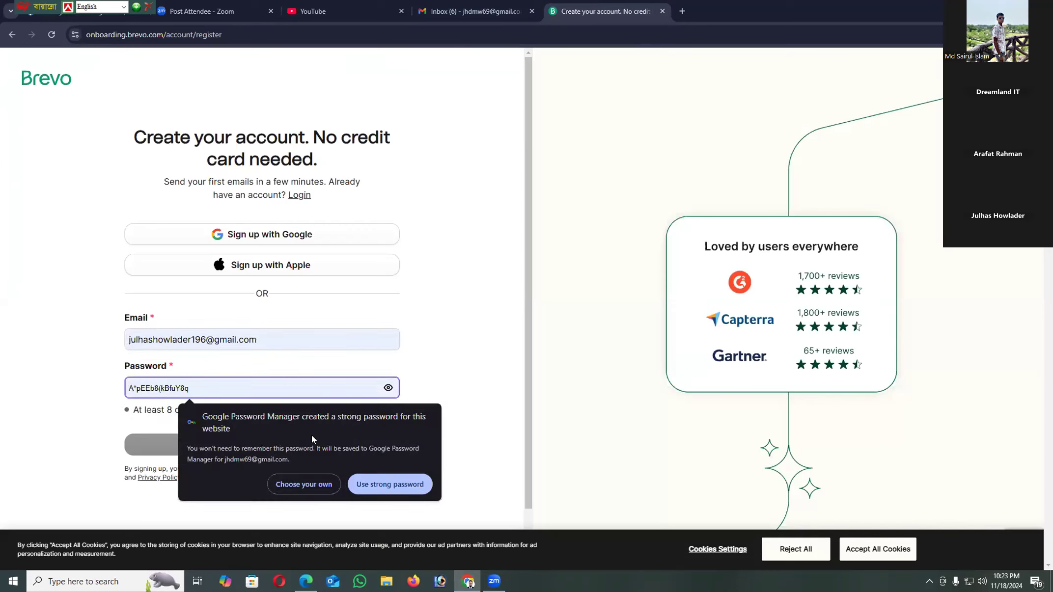
click(304, 485)
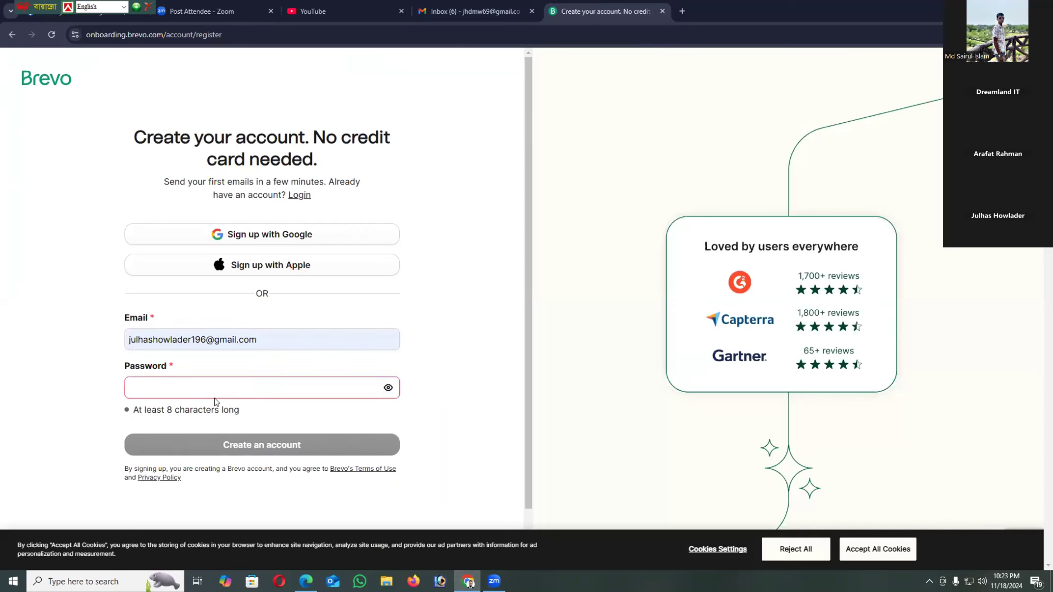
click(166, 393)
click(295, 486)
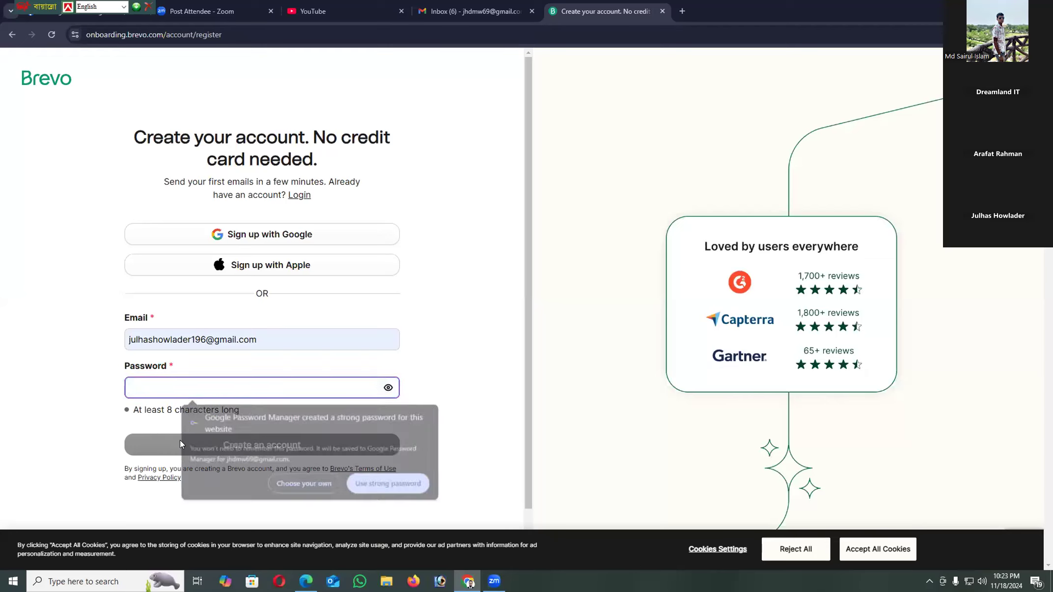
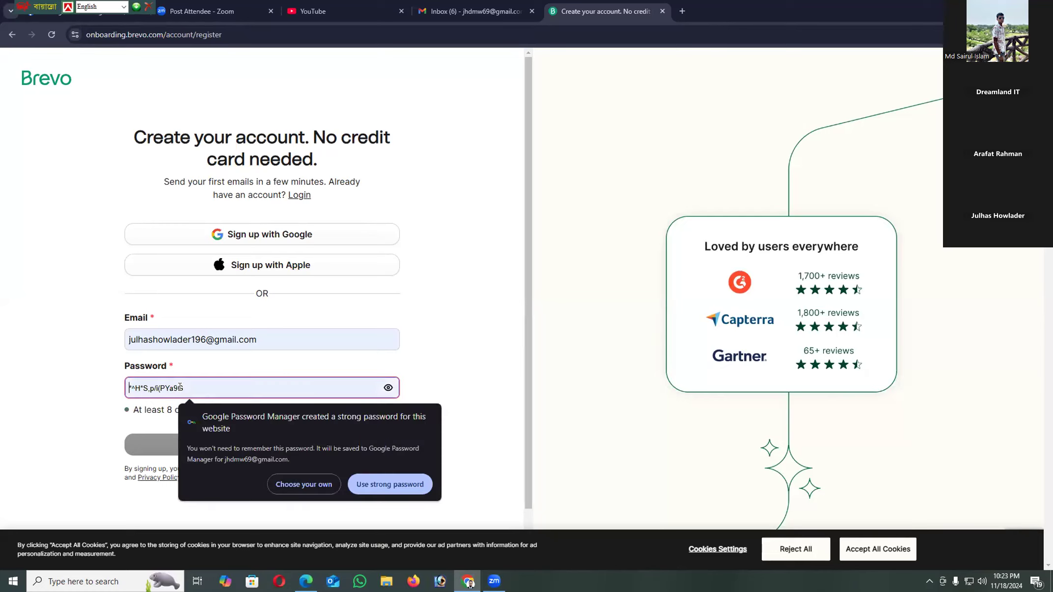
Type your own password of at least 8 characters and create the account.
click(278, 486)
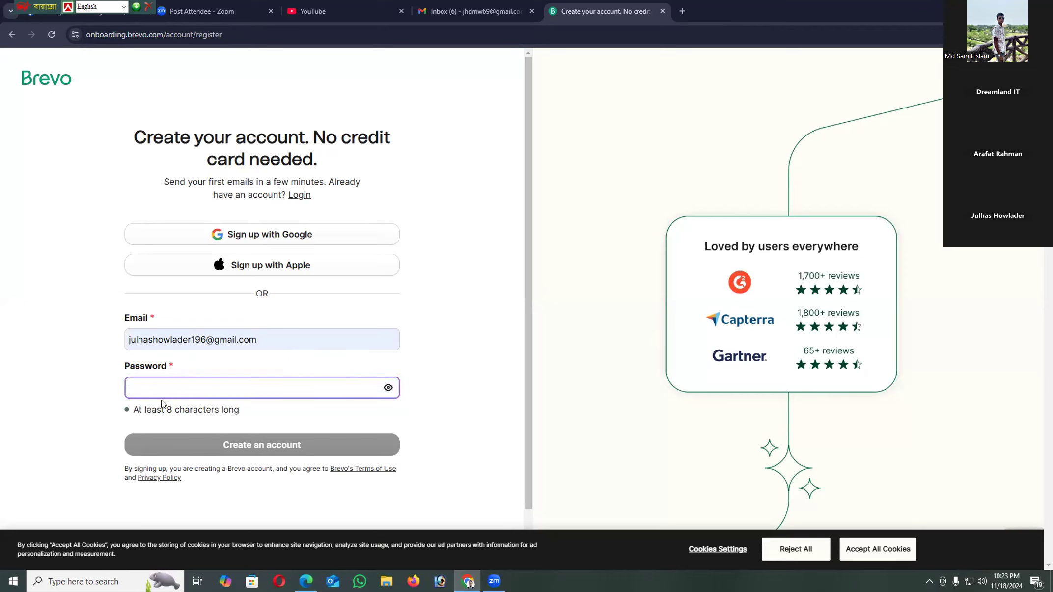
text(••••••••)
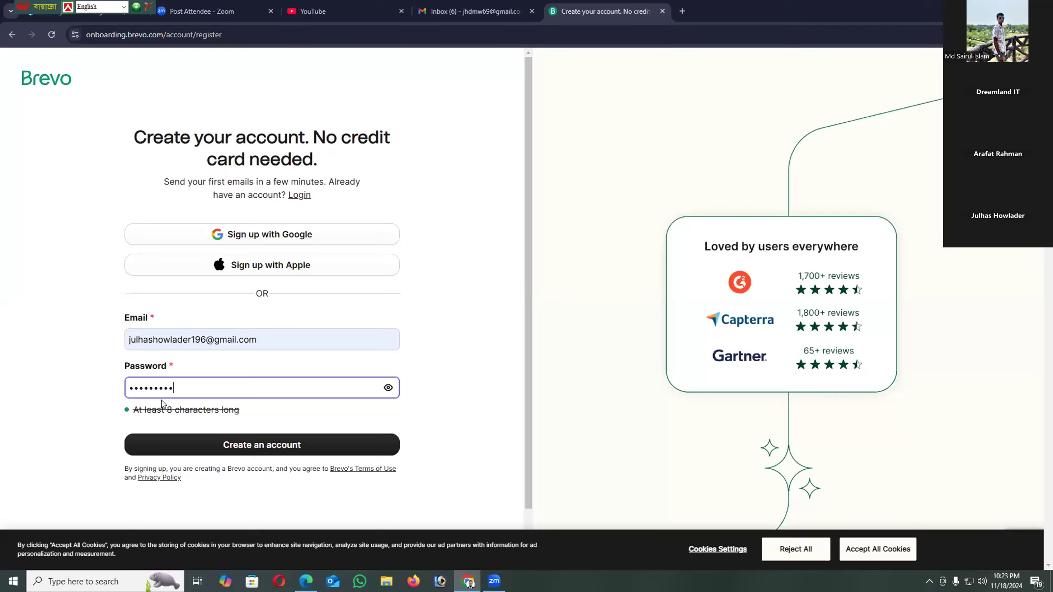
text(••••••)
click(249, 439)
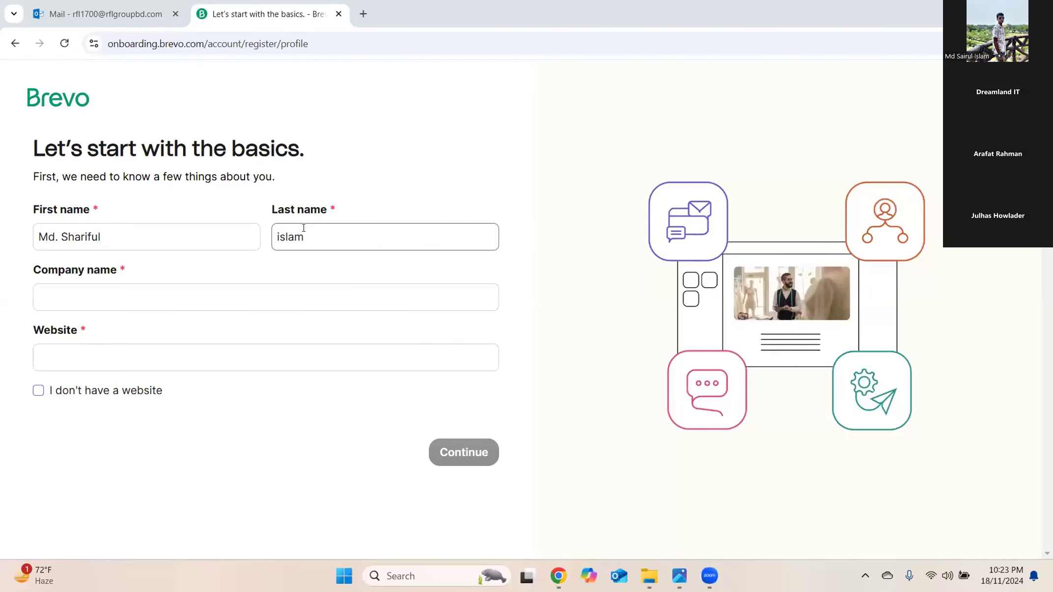
Enter the company name, tick 'I don't have a website', and continue.
click(320, 230)
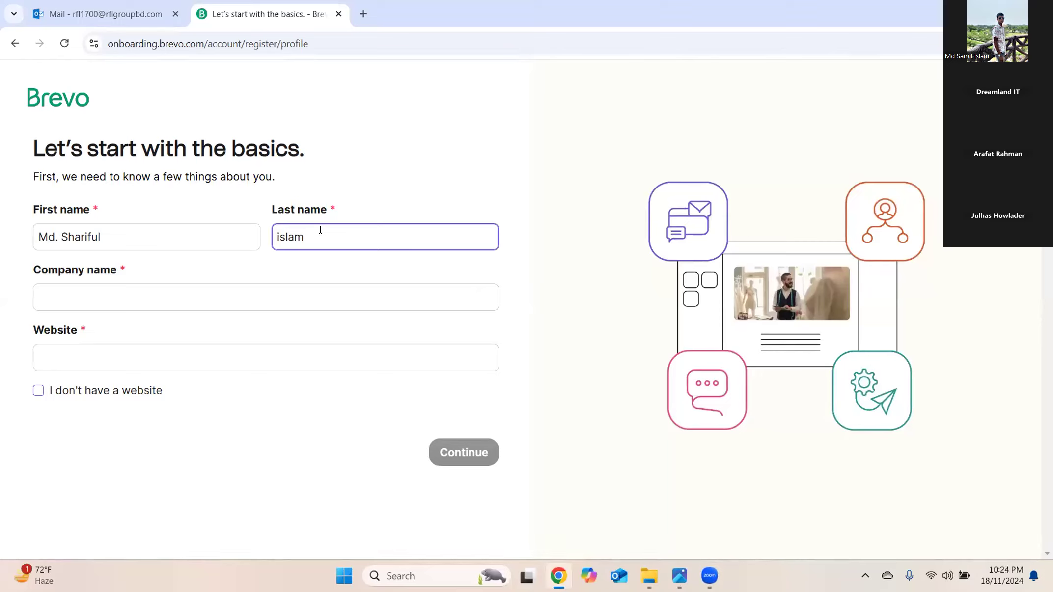
click(181, 296)
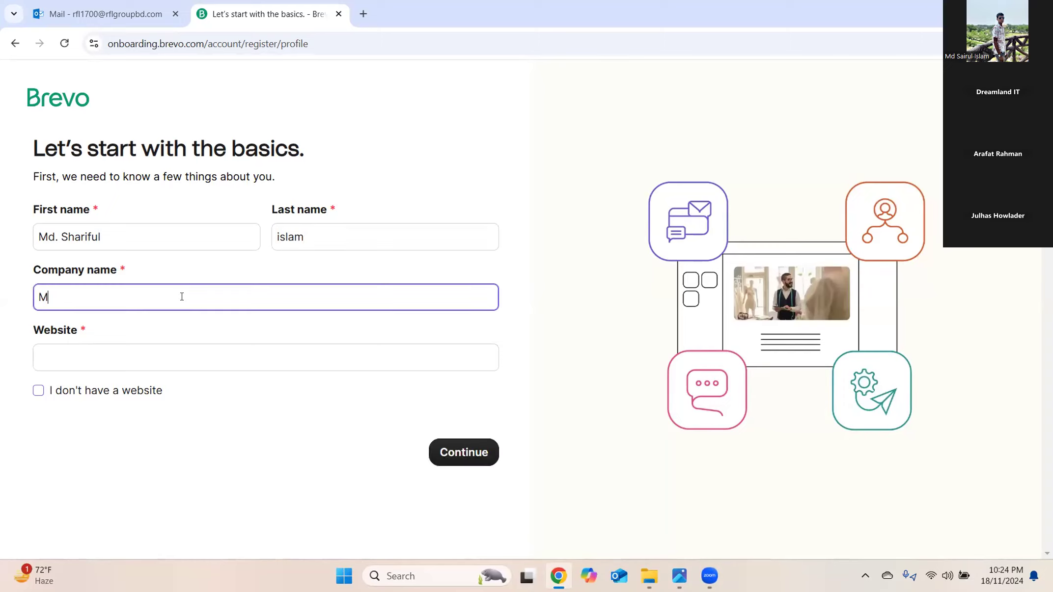
click(104, 348)
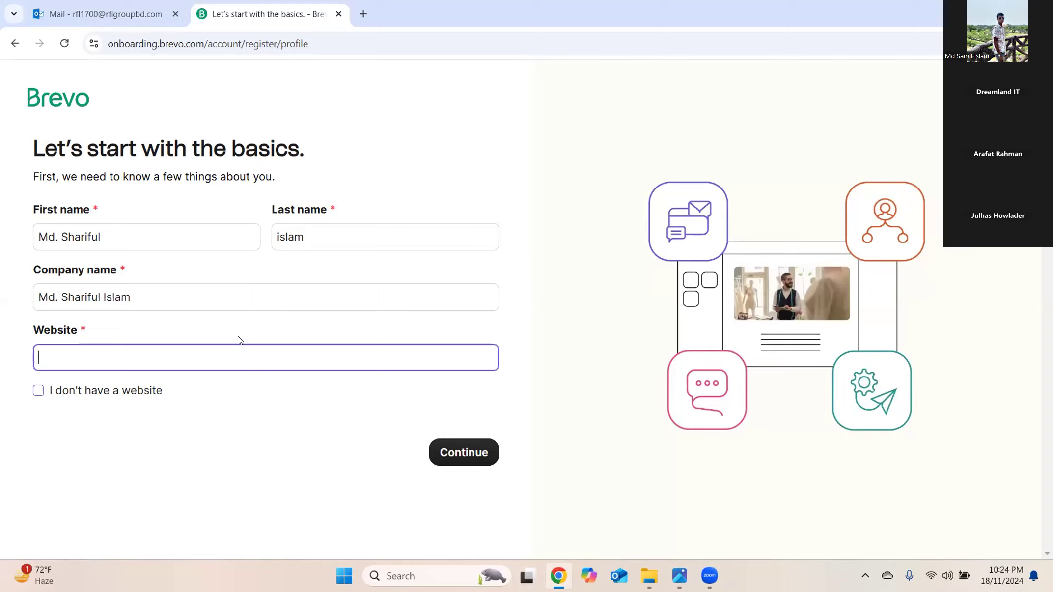
click(37, 390)
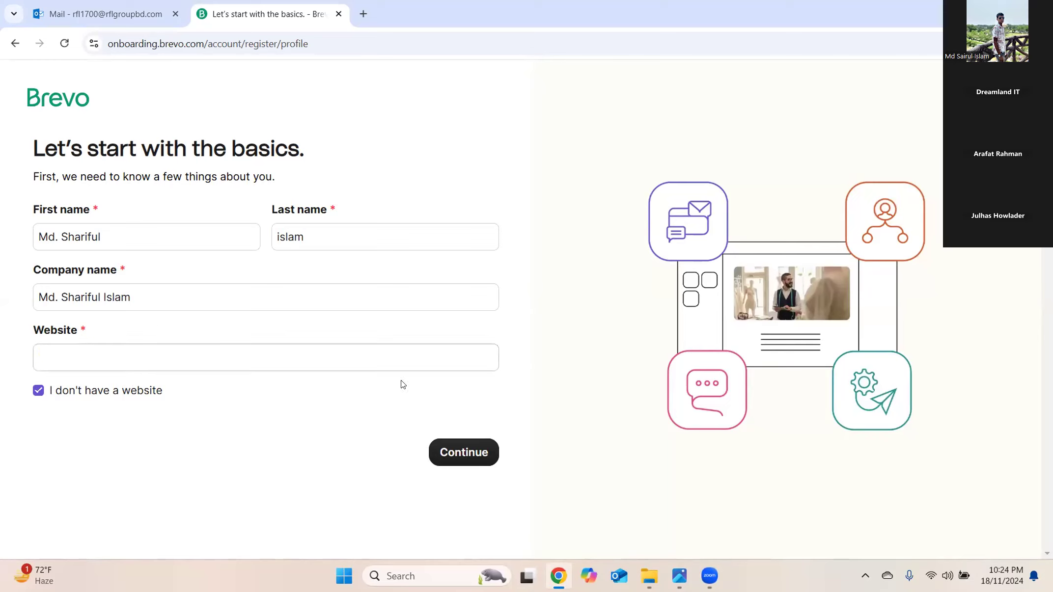
click(454, 444)
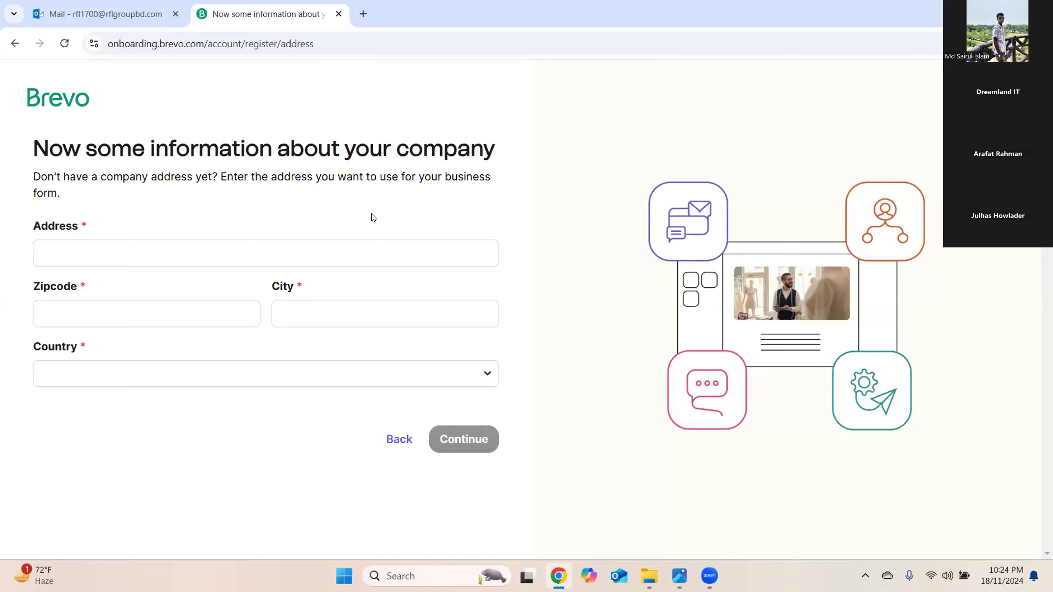
Start filling in the company address details and move on to the verify-email page.
click(121, 251)
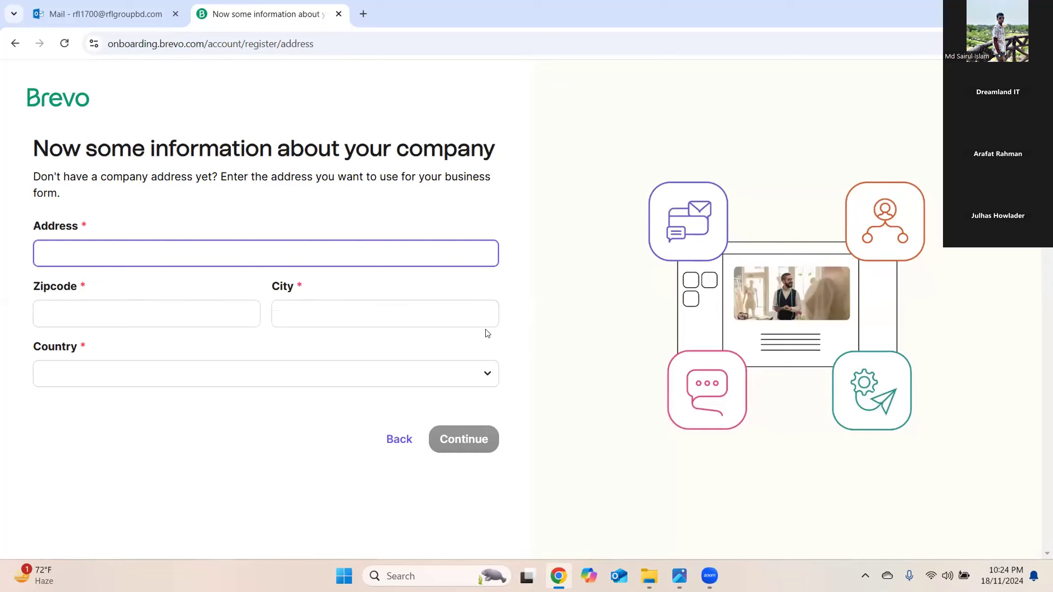
click(504, 77)
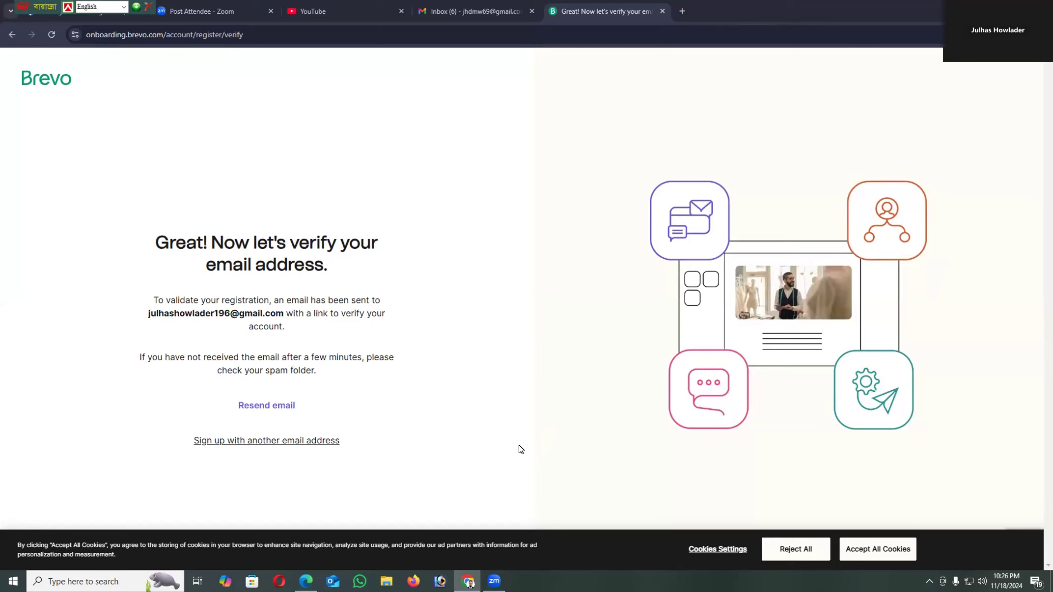
Resend the Brevo verification email and open a new browser tab.
click(259, 408)
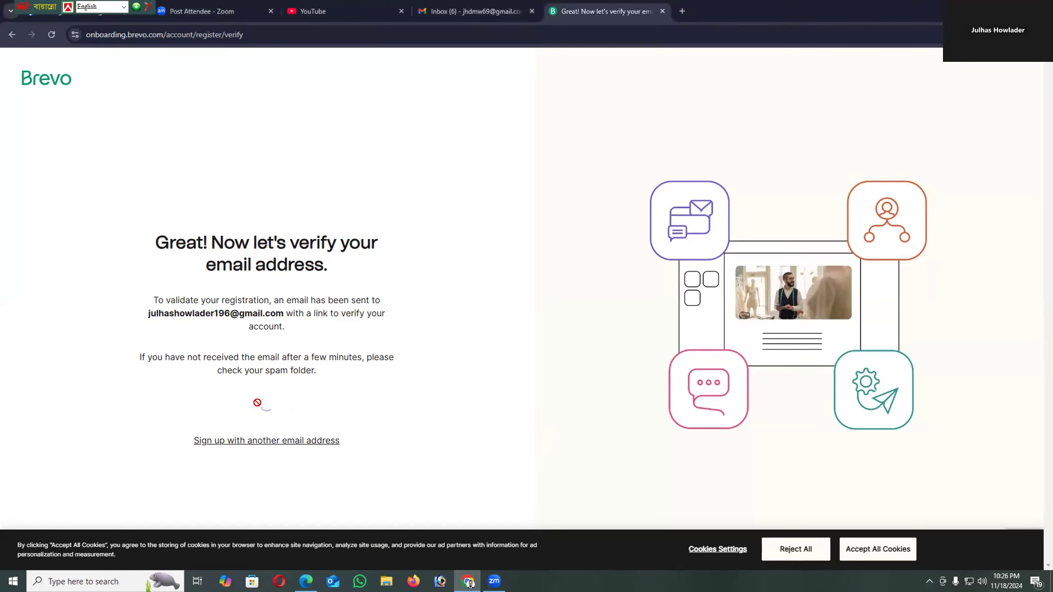
click(295, 440)
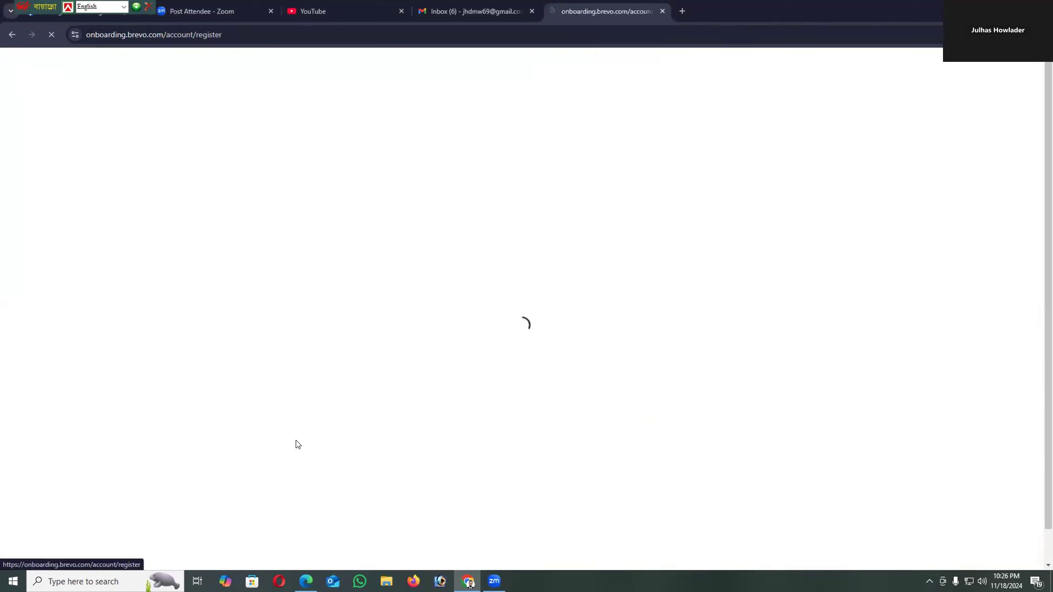
click(681, 11)
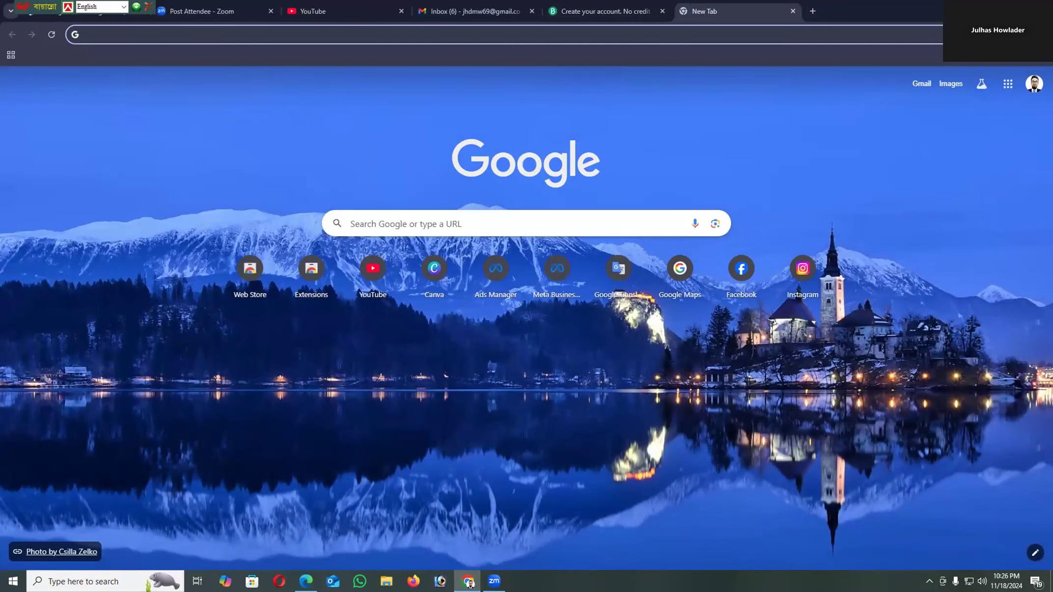
Launch Chrome from the desktop under the other profile in a maximized window.
key(super+d)
double_click(32, 222)
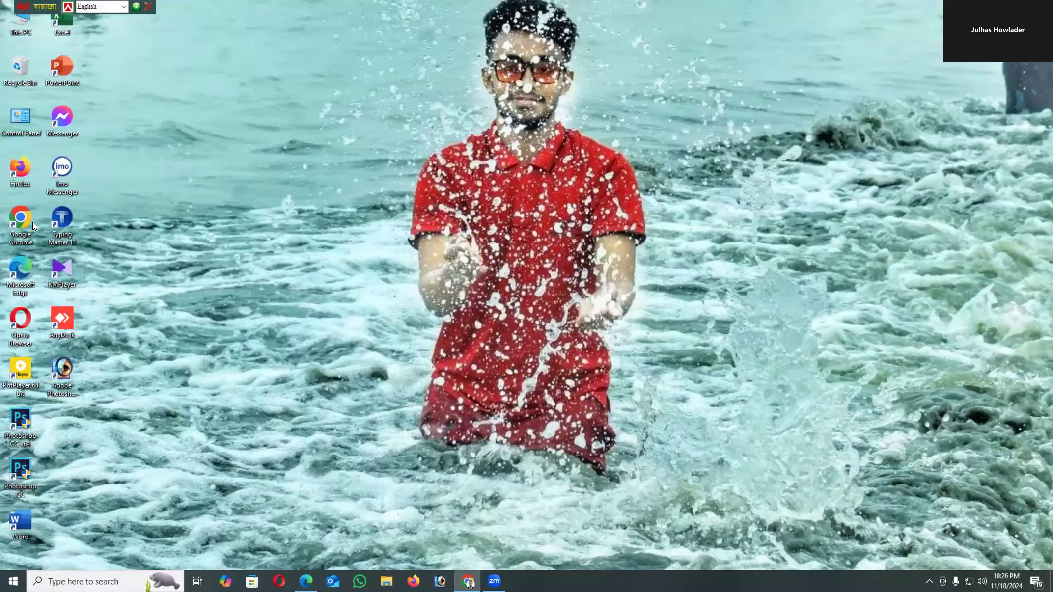
click(347, 316)
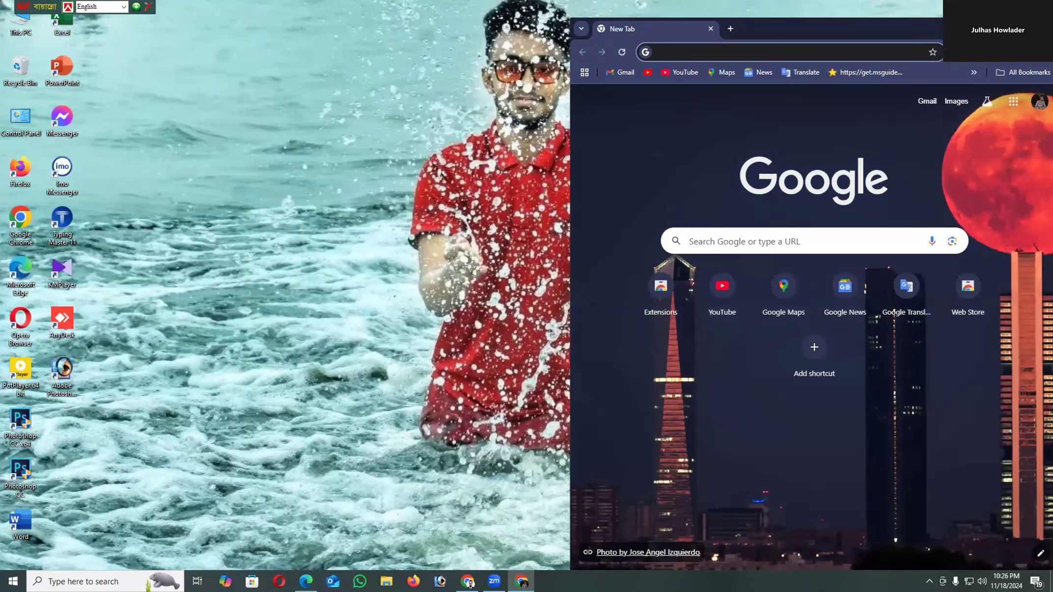
click(1018, 27)
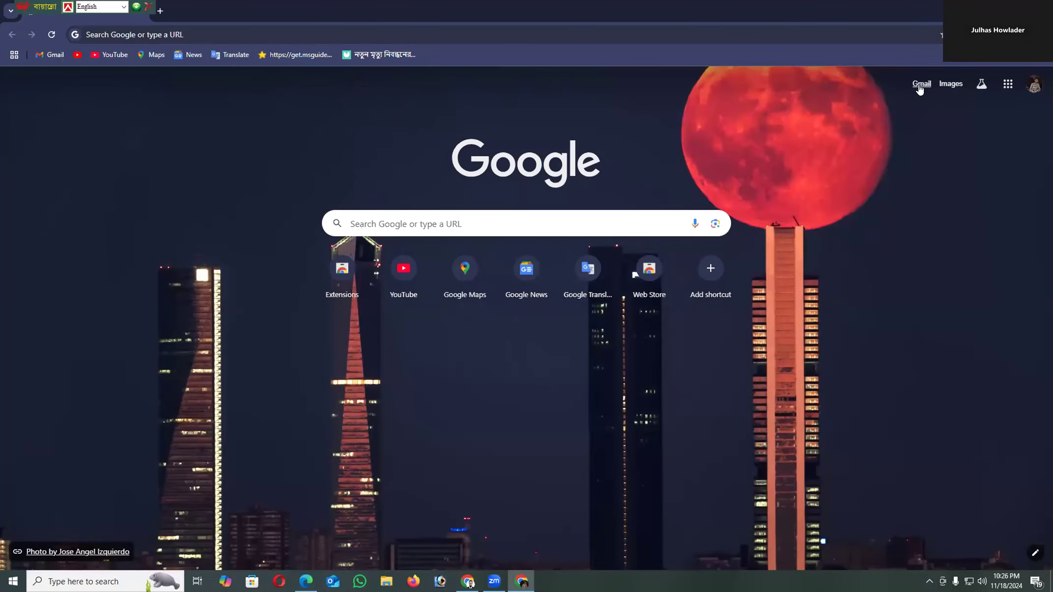
In Gmail, open Brevo's 'Complete your registration' email and follow 'Confirm my email address'.
click(918, 86)
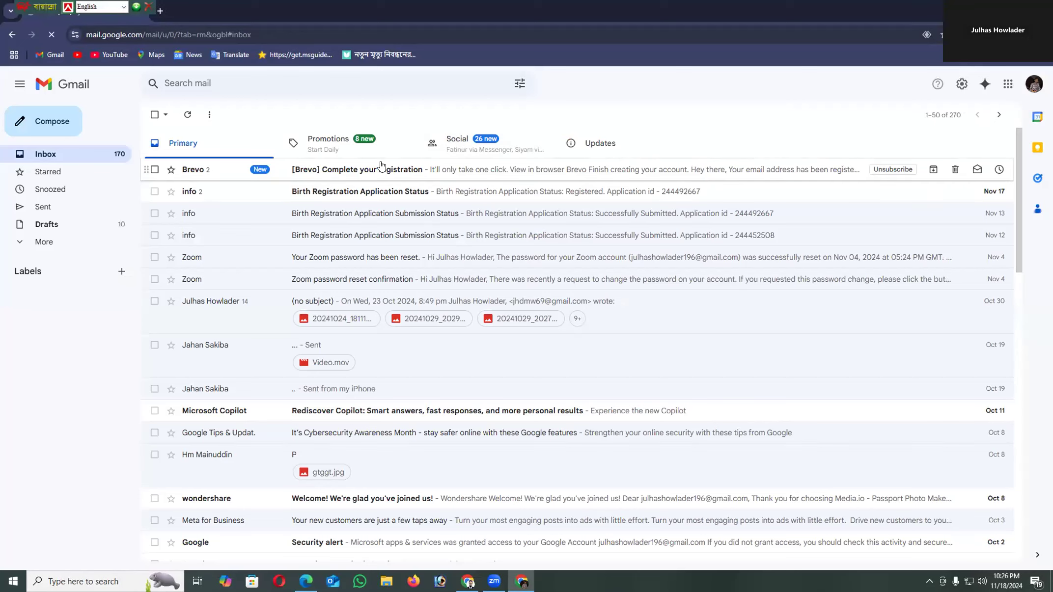
click(518, 167)
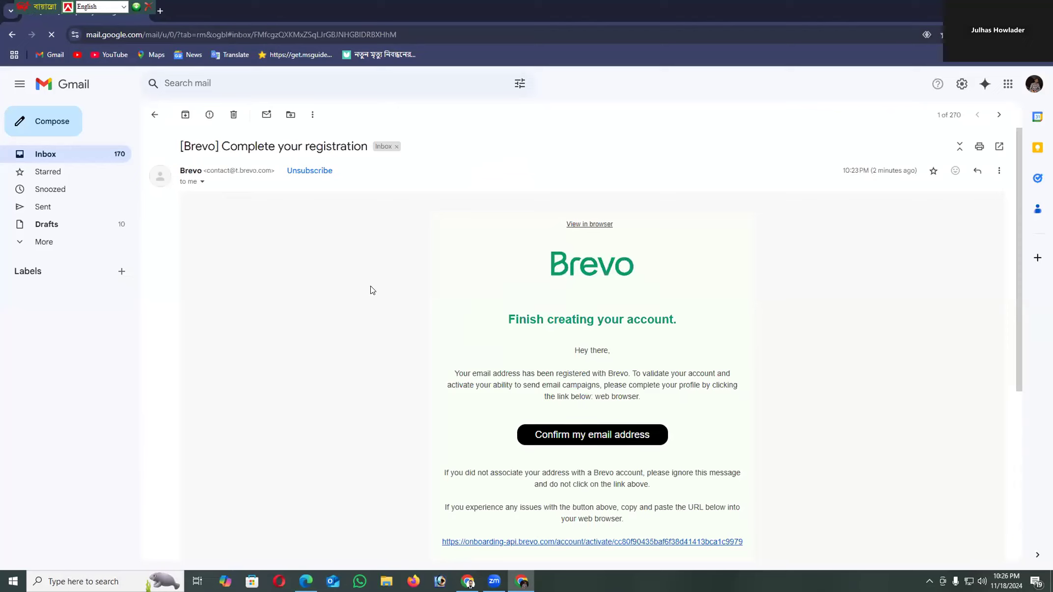
scroll(409, 280, down, 4)
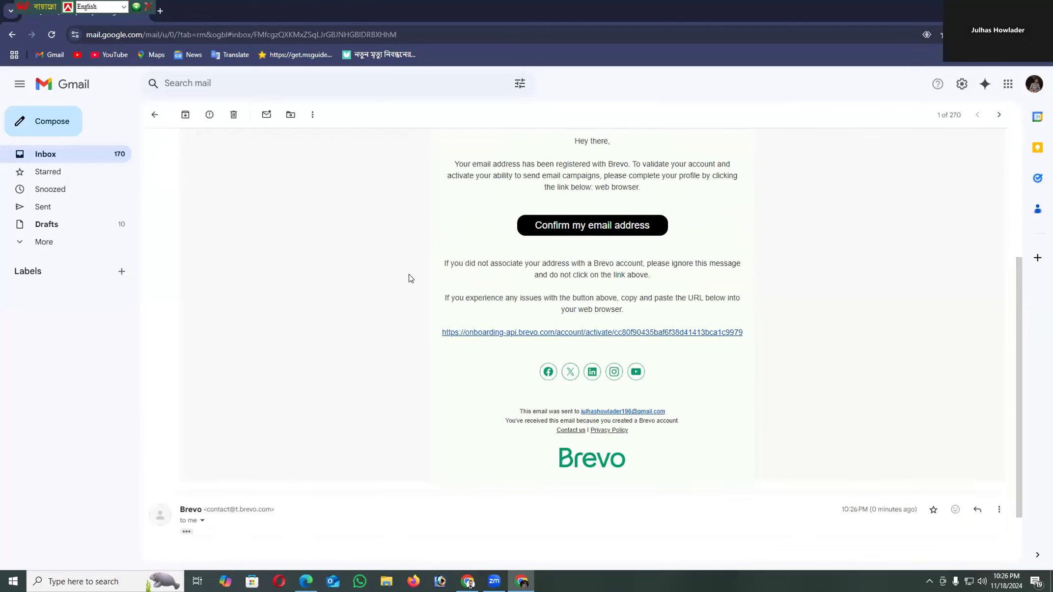
scroll(345, 314, up, 2)
scroll(344, 316, up, 2)
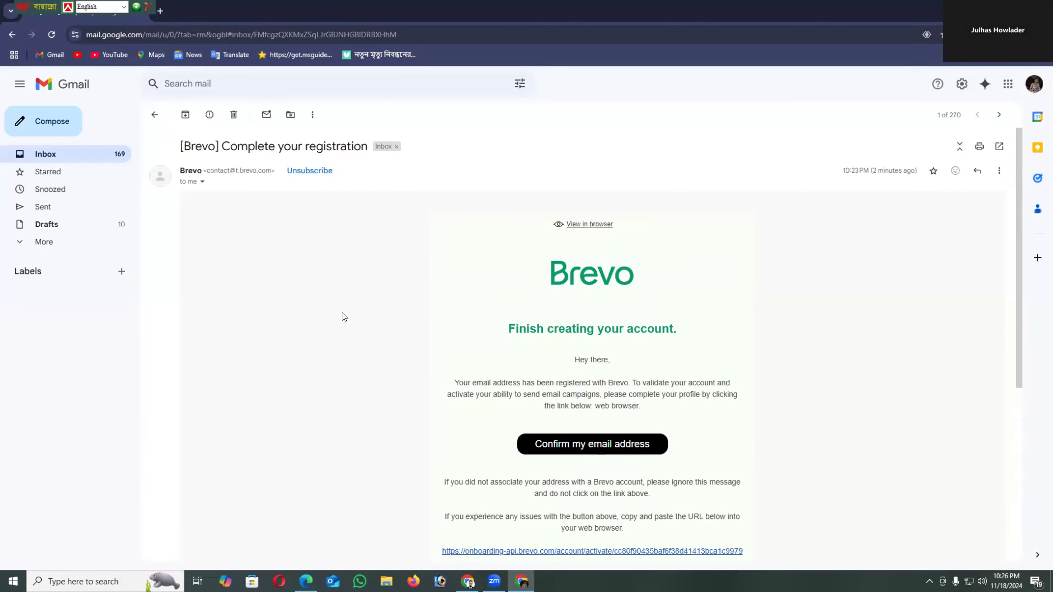
scroll(345, 311, down, 2)
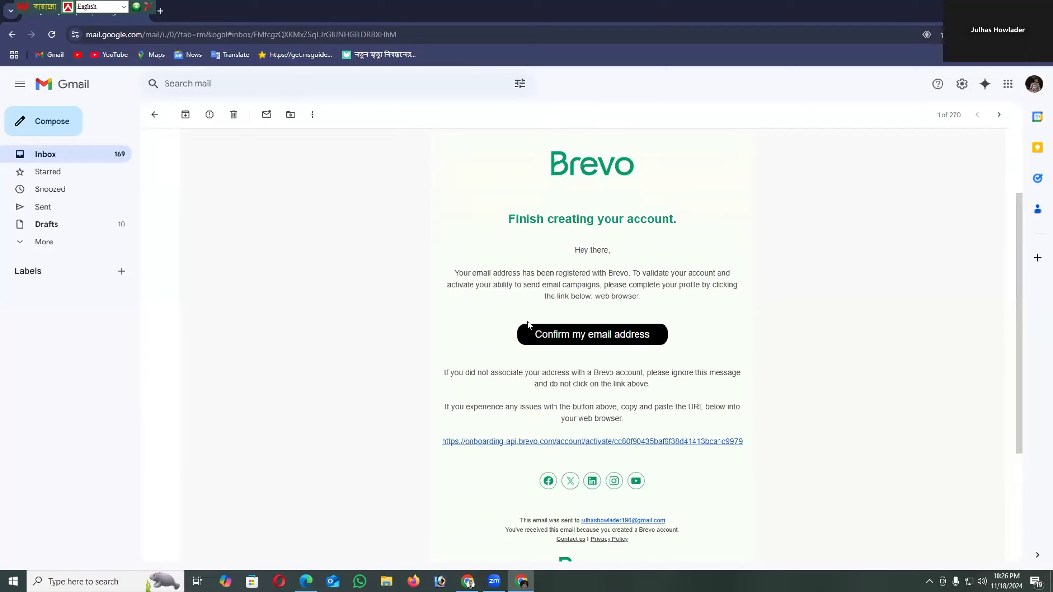
click(576, 338)
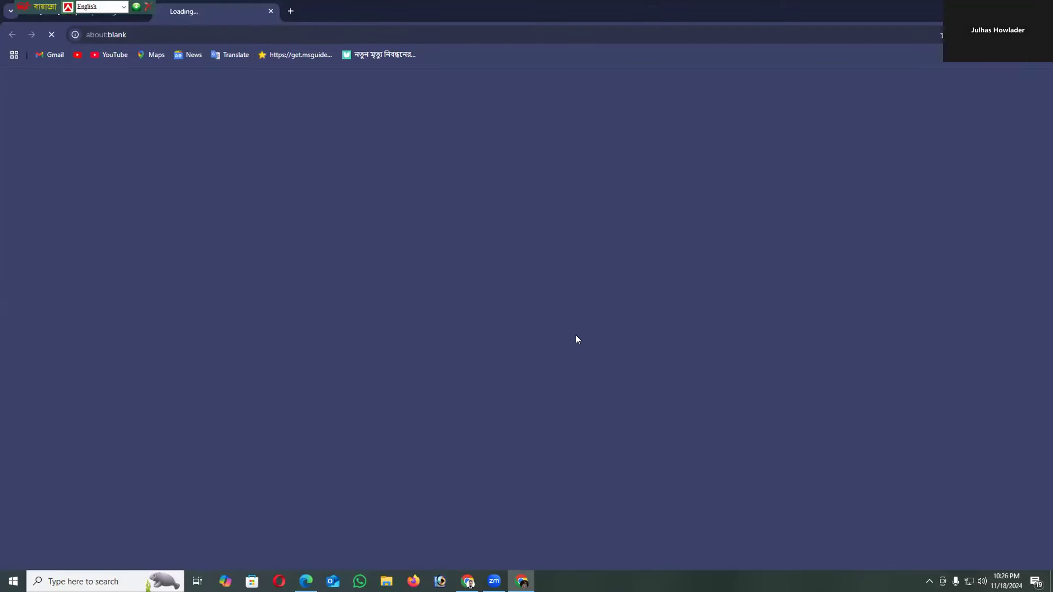
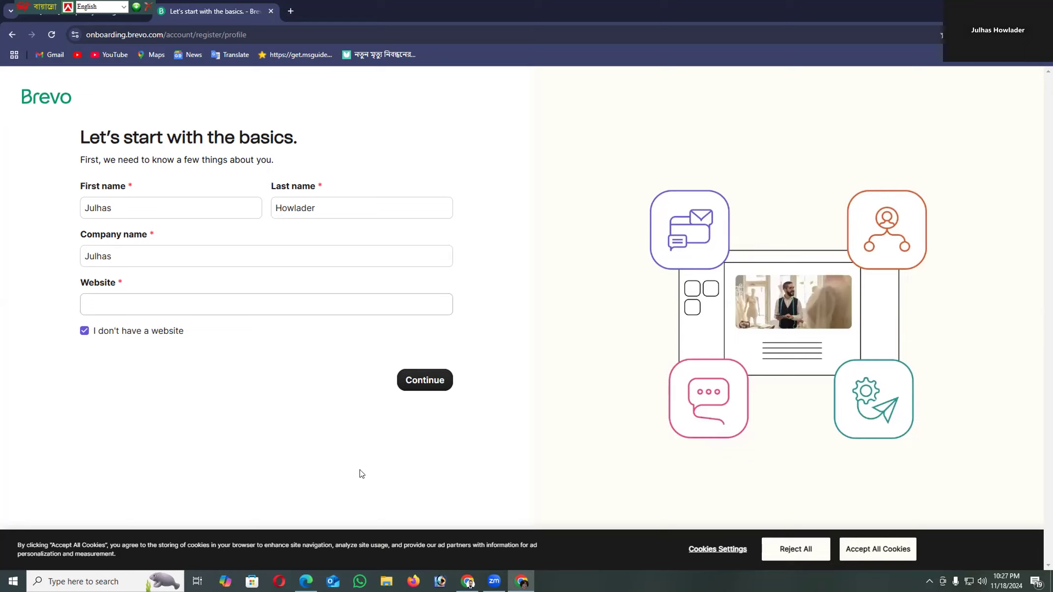
Submit the name and company profile details with 'I don't have a website' ticked.
click(419, 379)
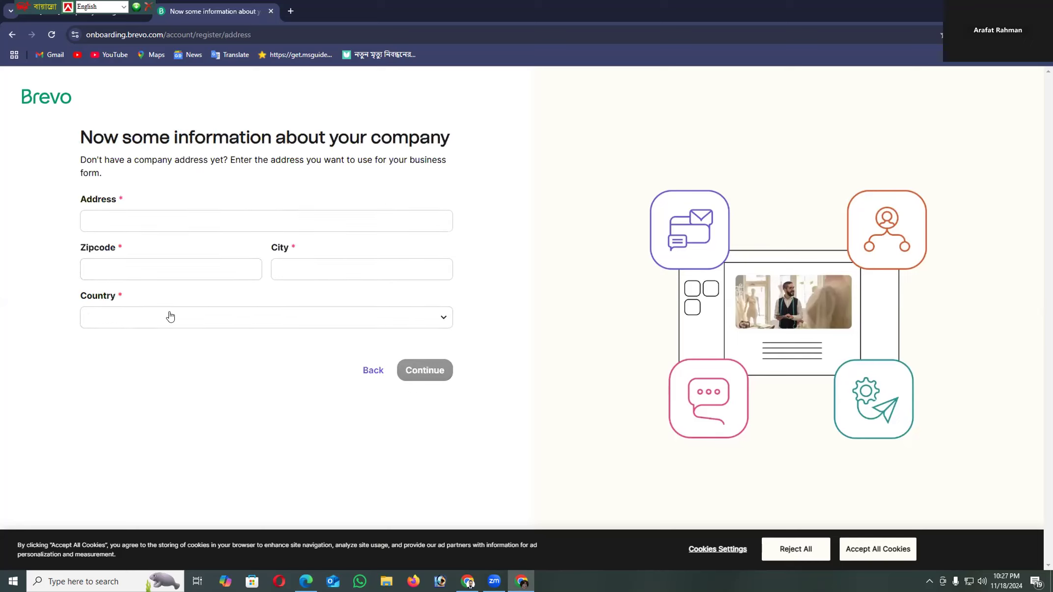
Enter 'Kazi para' as the company address and 8200 as the zipcode.
click(125, 225)
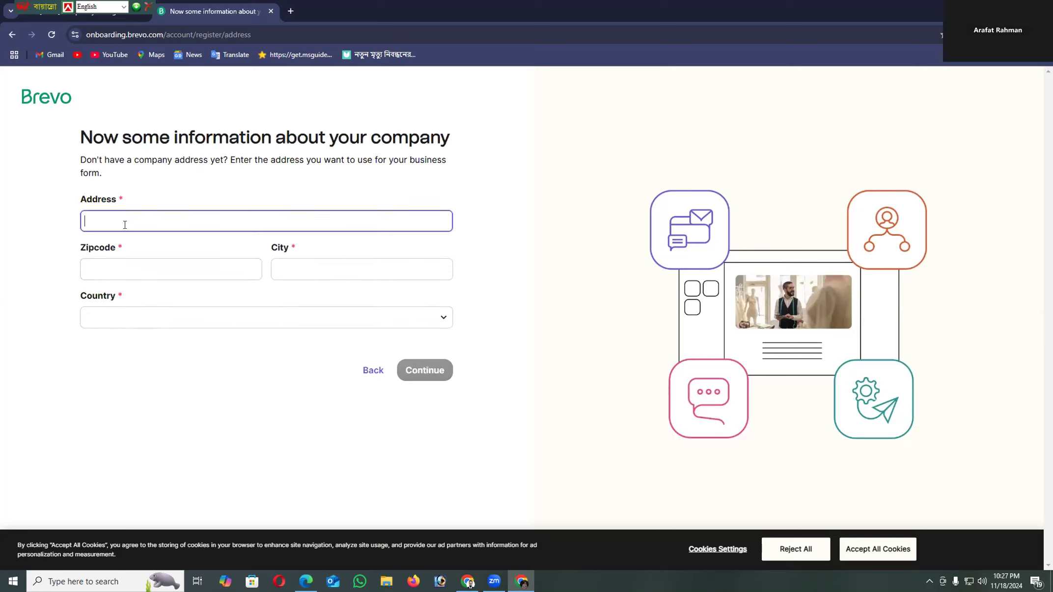
text(Kazi para)
click(130, 271)
text(8200)
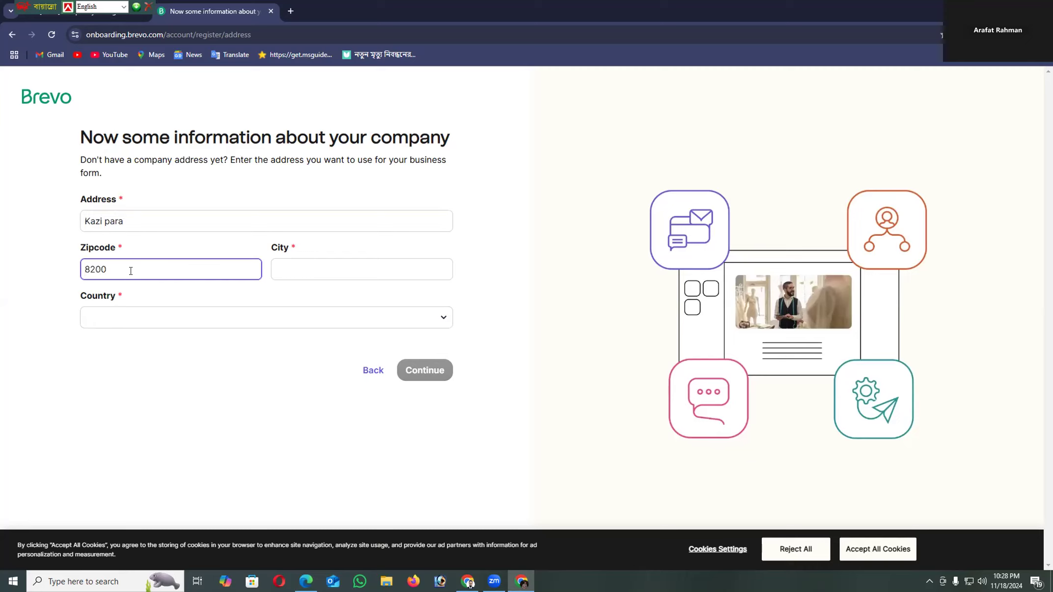
Fill the city from its suggestion, set country to Bangladesh, submit, and dismiss Chrome's save-address prompt.
click(287, 262)
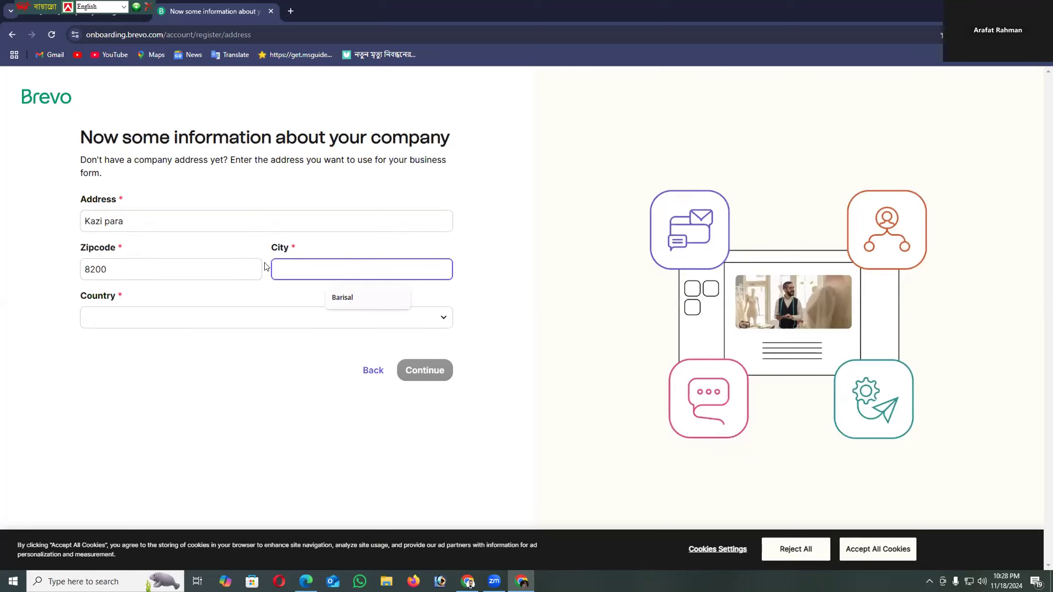
click(355, 297)
click(377, 317)
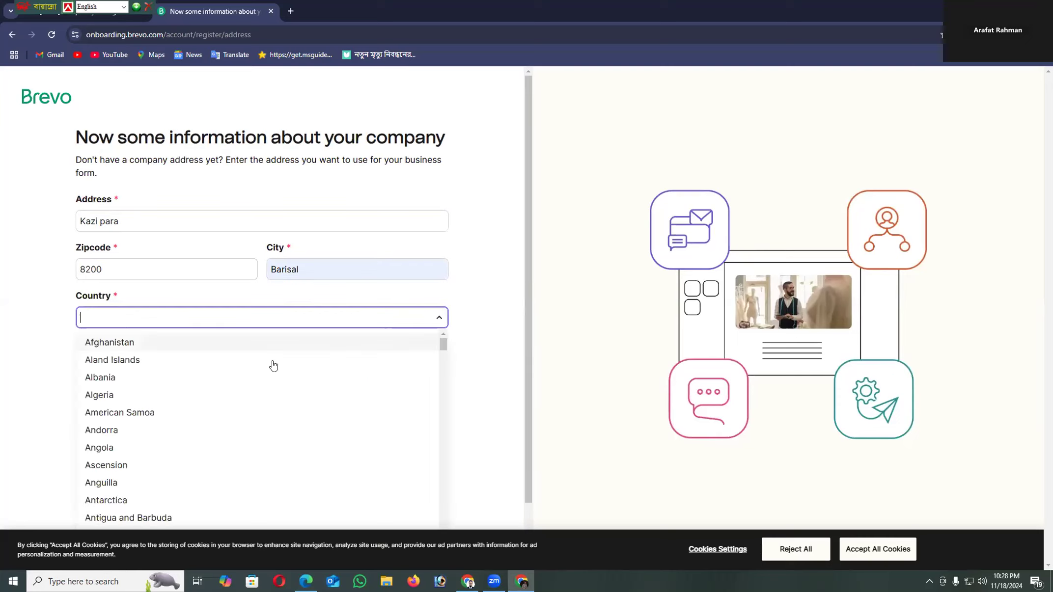
scroll(167, 442, down, 5)
scroll(175, 442, up, 1)
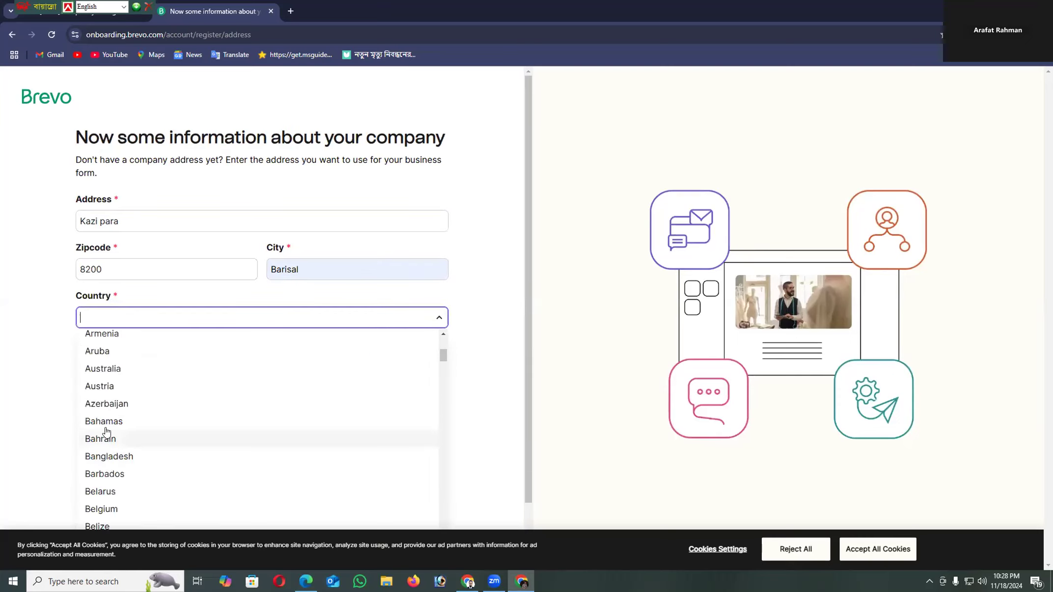
click(176, 456)
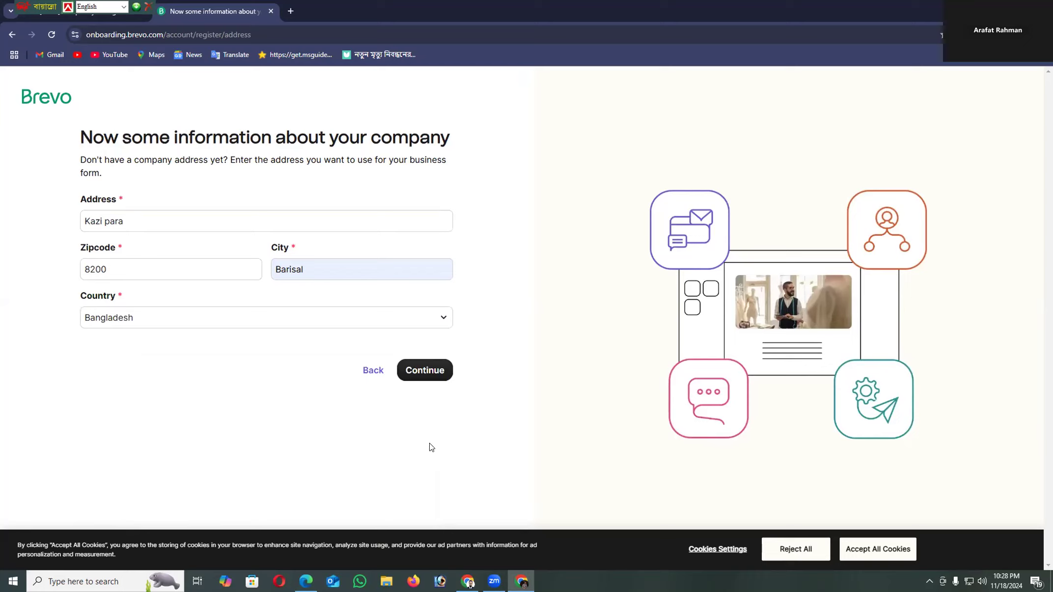
click(426, 371)
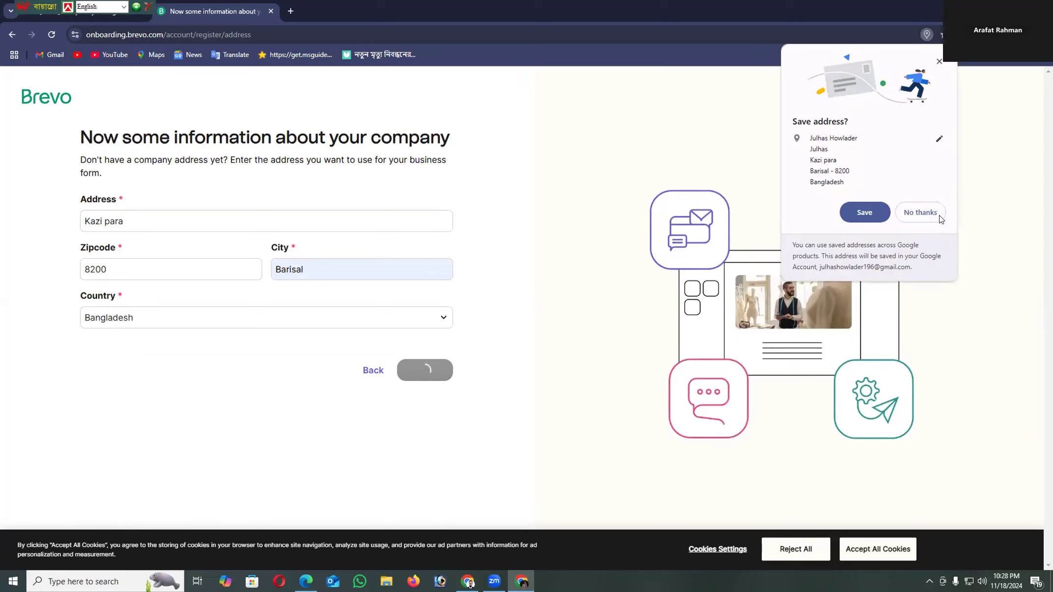
click(856, 209)
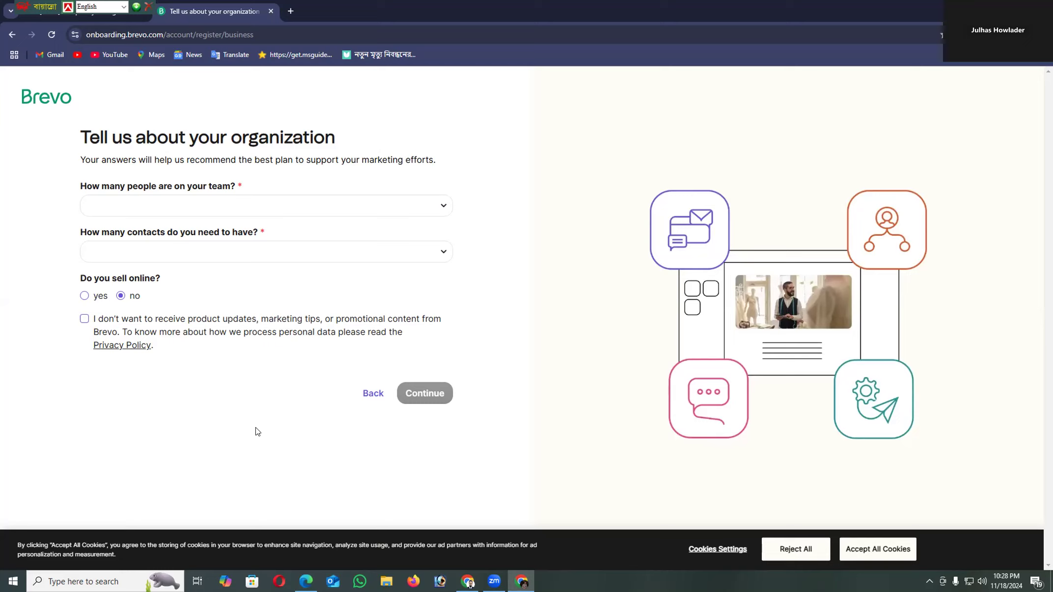
Answer 0-1 employee, 1-500 contacts and yes to selling online, opt out of promotions, and continue.
click(367, 215)
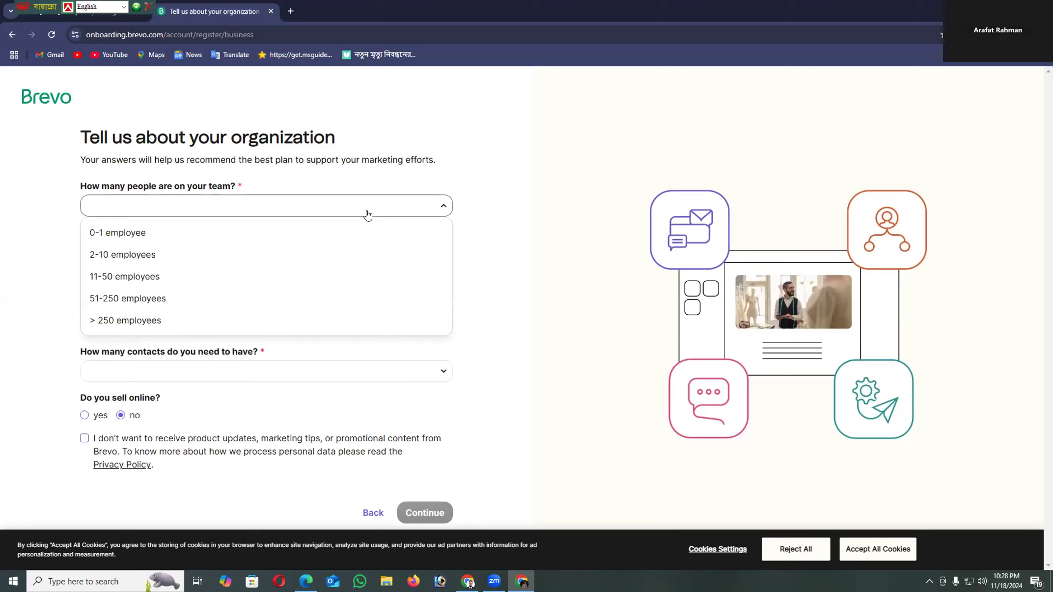
click(175, 236)
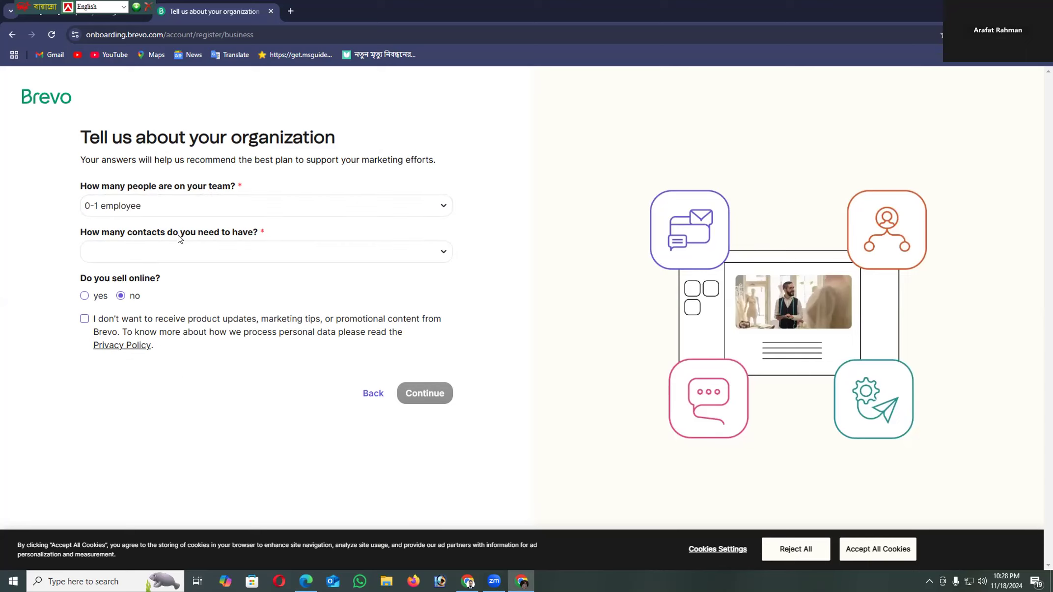
click(263, 254)
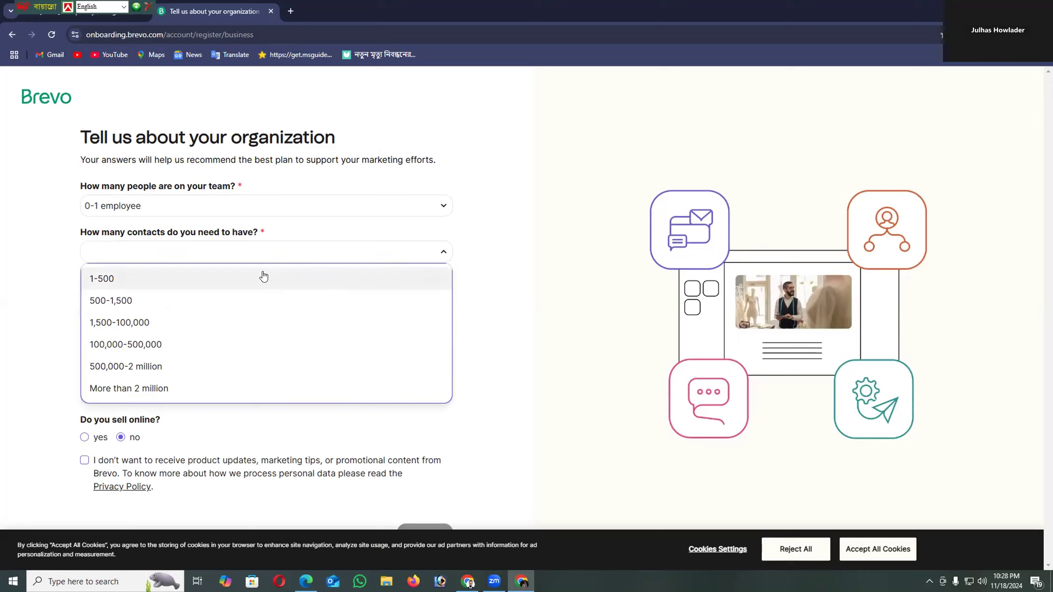
click(264, 276)
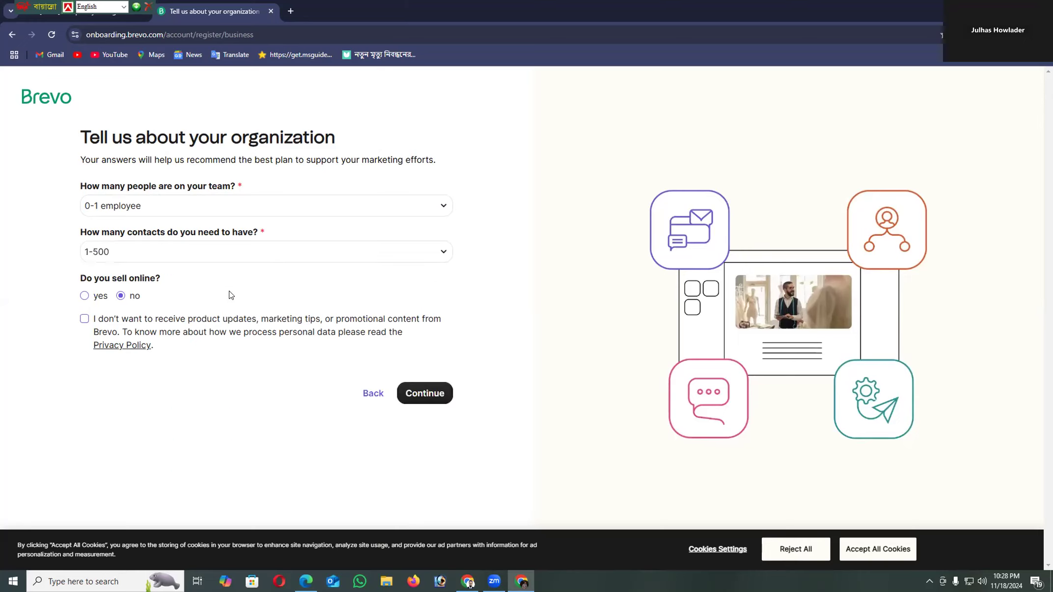
click(85, 296)
click(85, 319)
click(422, 401)
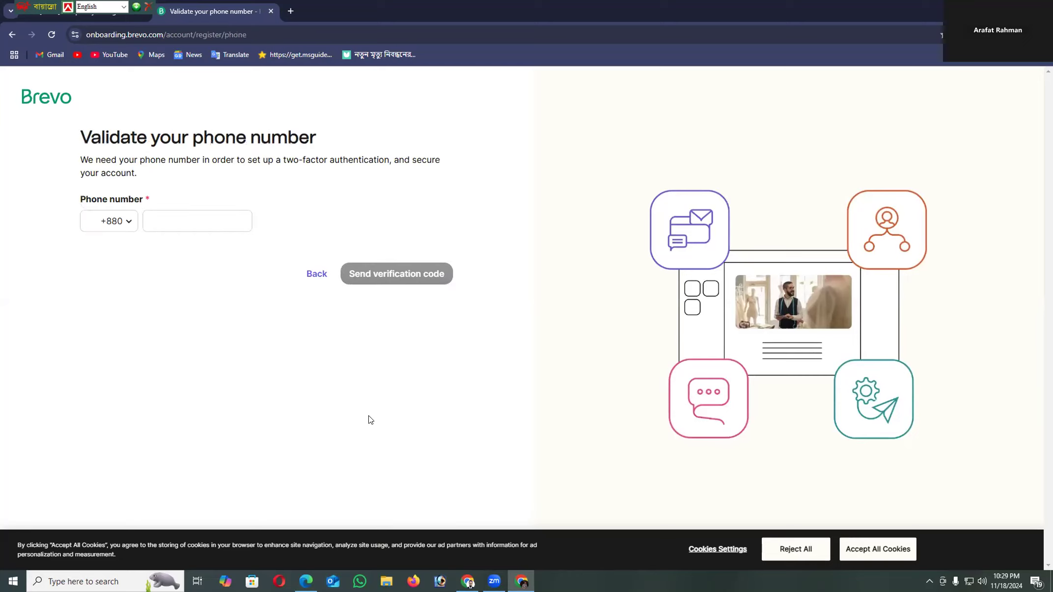
Enter the account's phone number and request a verification code.
click(178, 224)
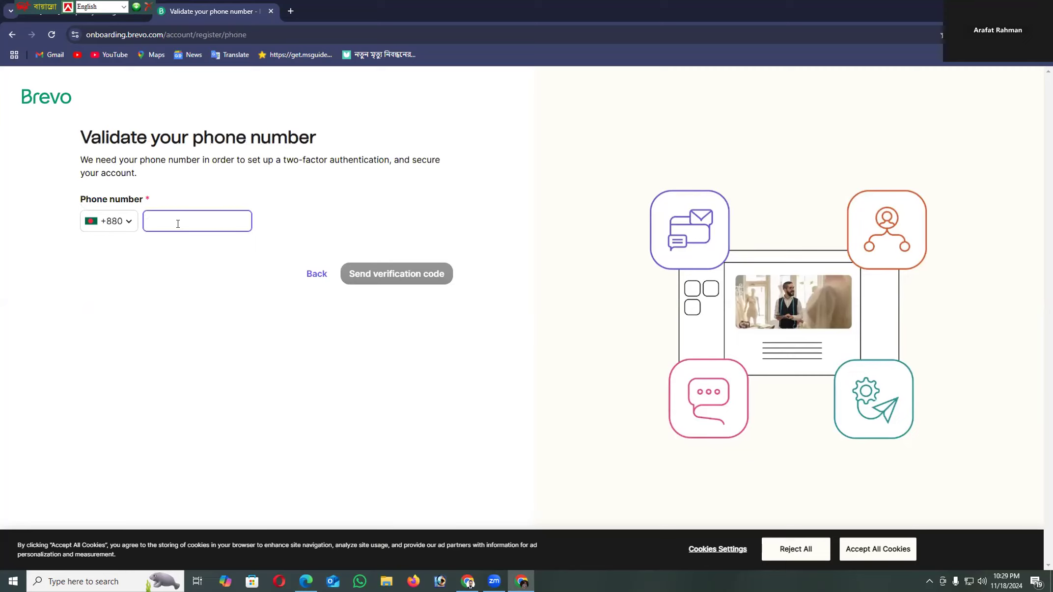
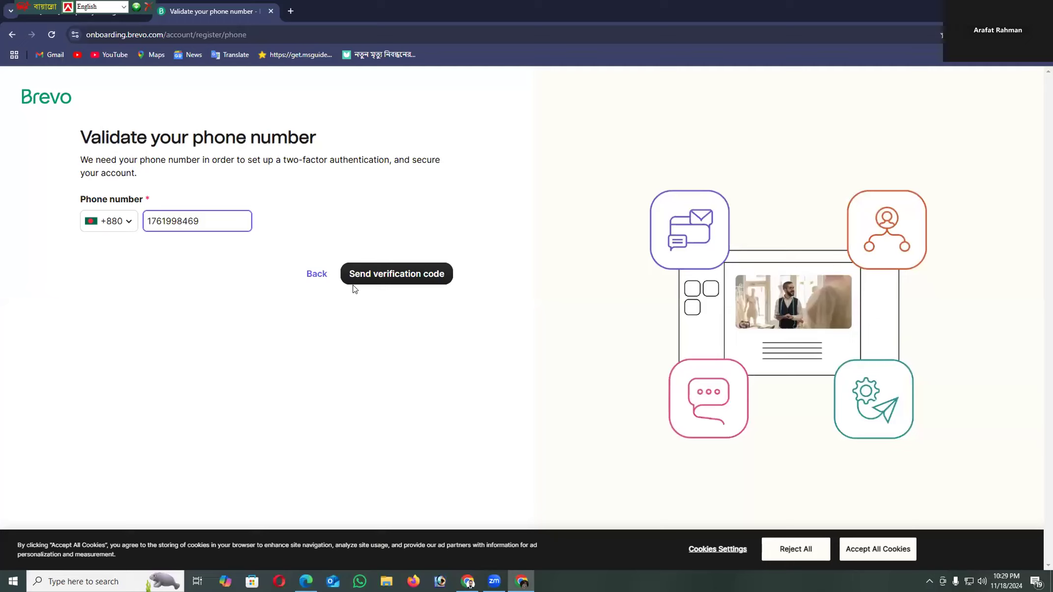
click(368, 277)
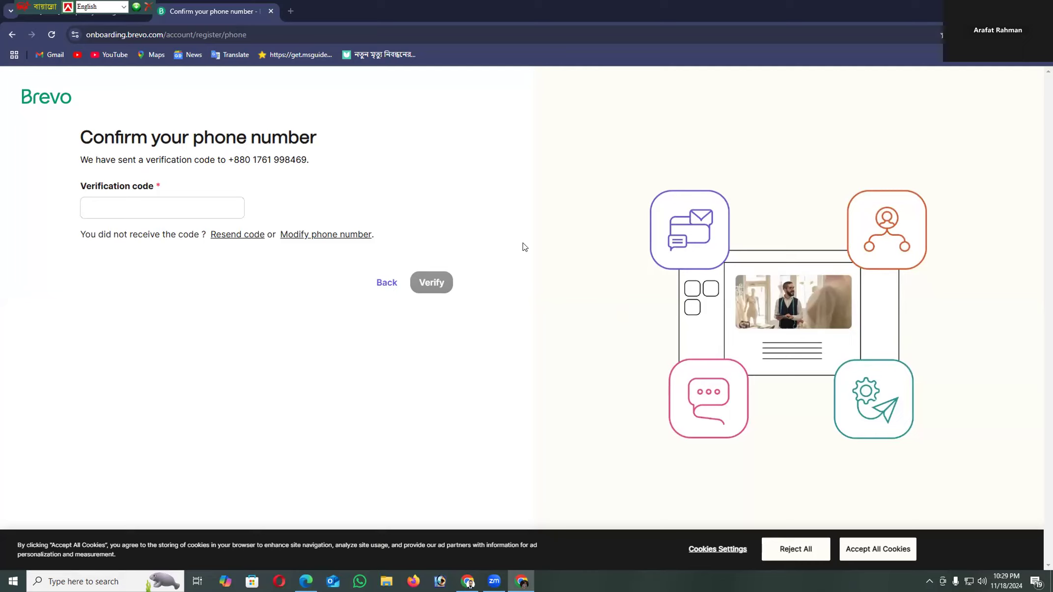
Enter the texted verification code and verify the phone number.
click(171, 202)
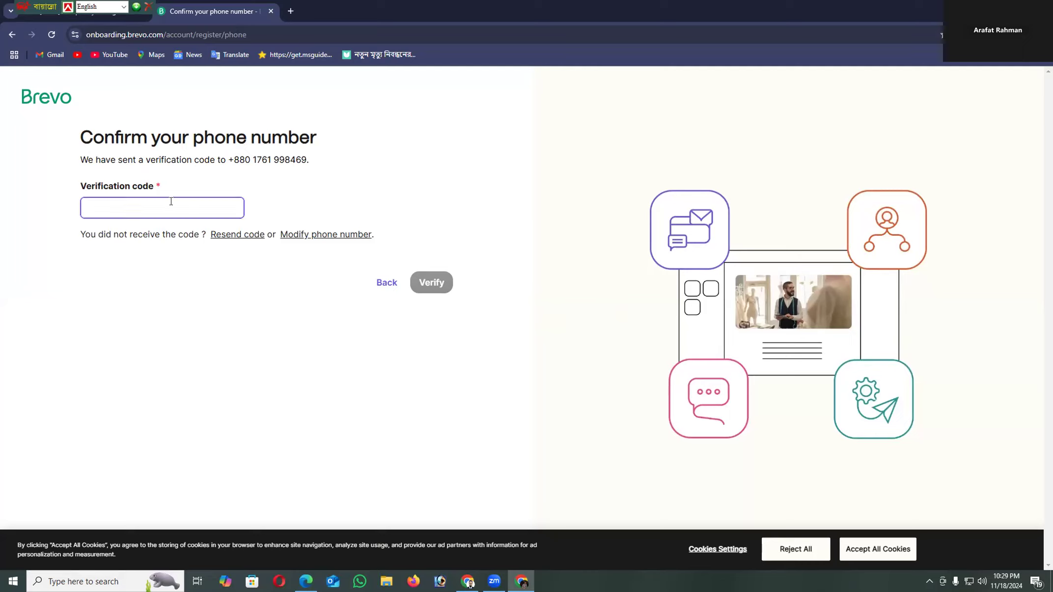
click(632, 220)
click(171, 198)
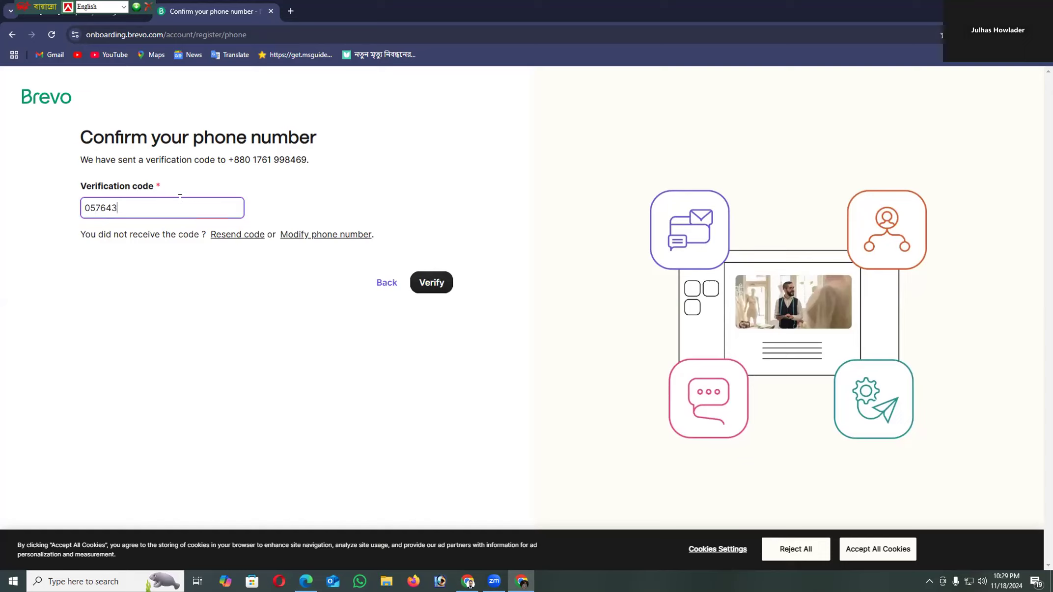
click(426, 284)
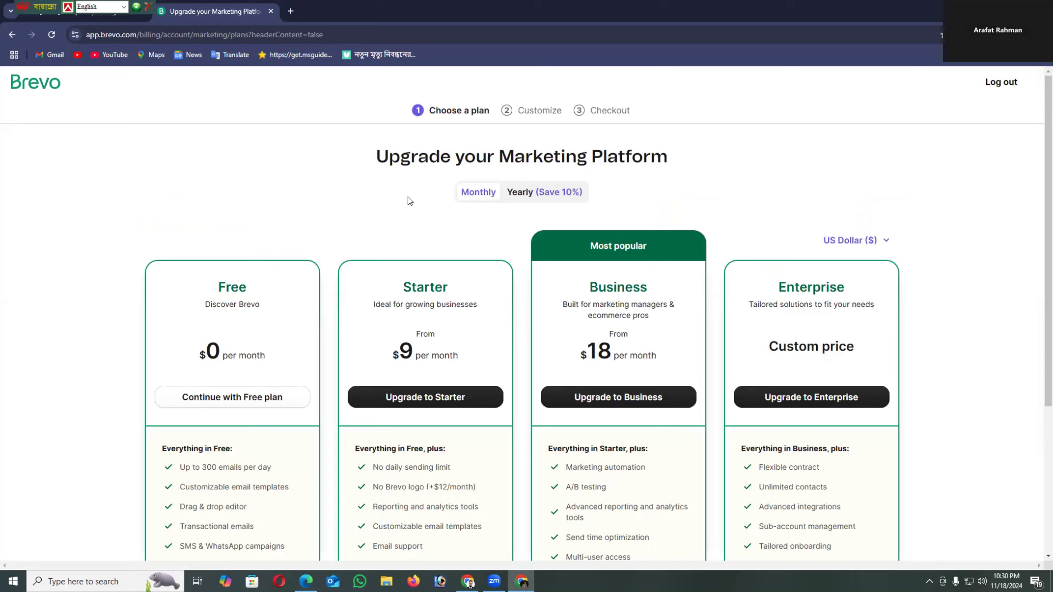
Choose 'Continue with Free plan' on the Upgrade your Marketing Platform page.
click(223, 397)
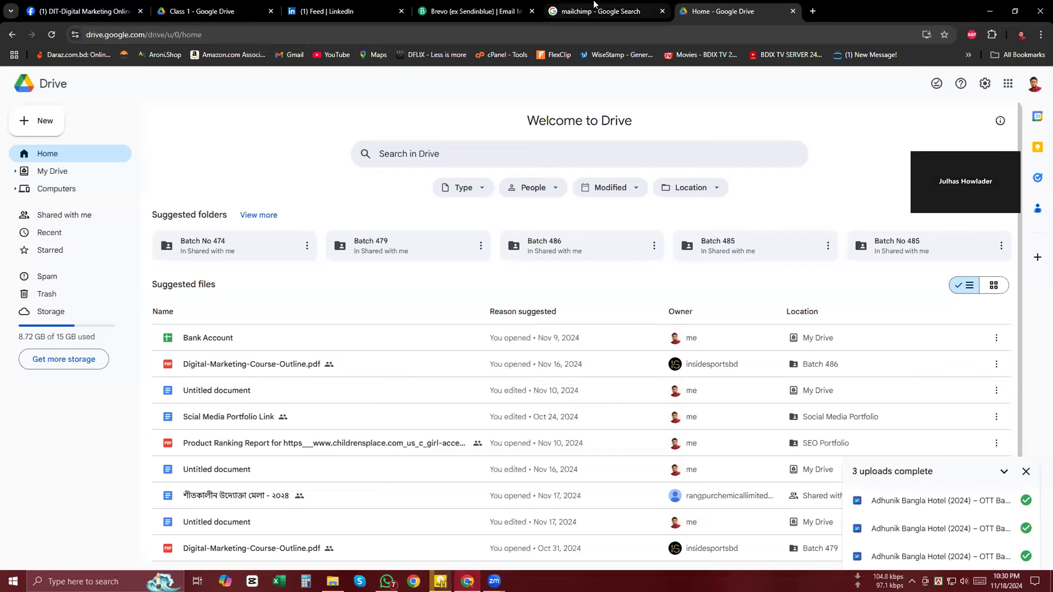
Return to the Brevo tab and sign in with the chosen Google account.
click(472, 11)
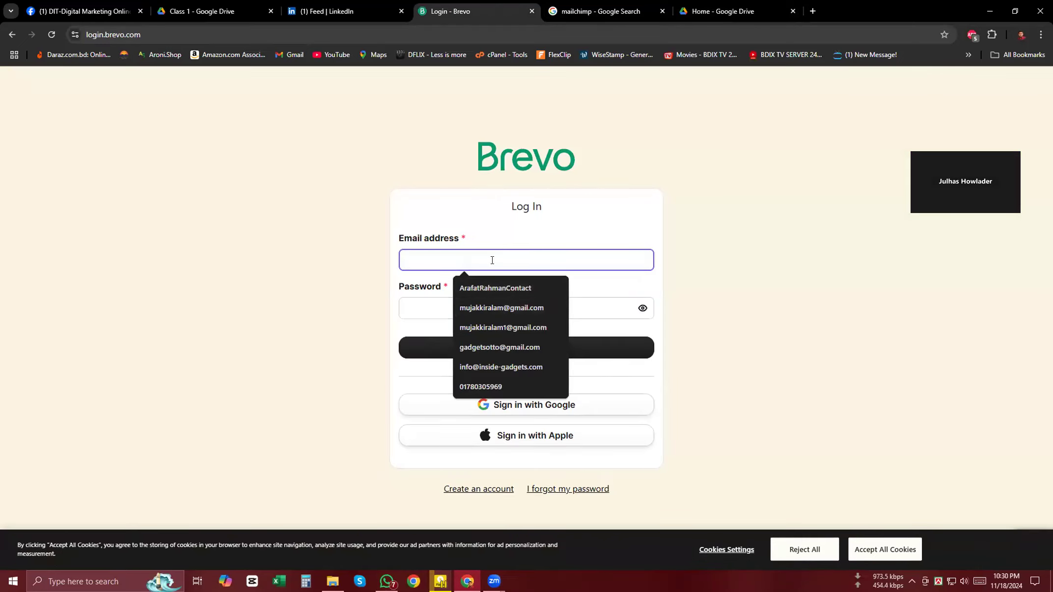
click(540, 407)
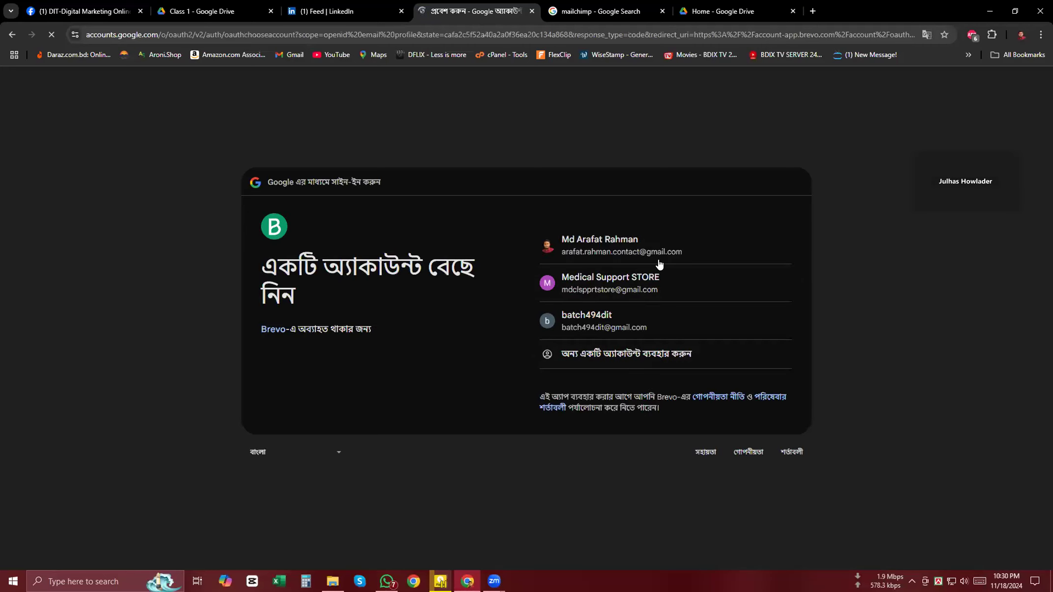
click(593, 244)
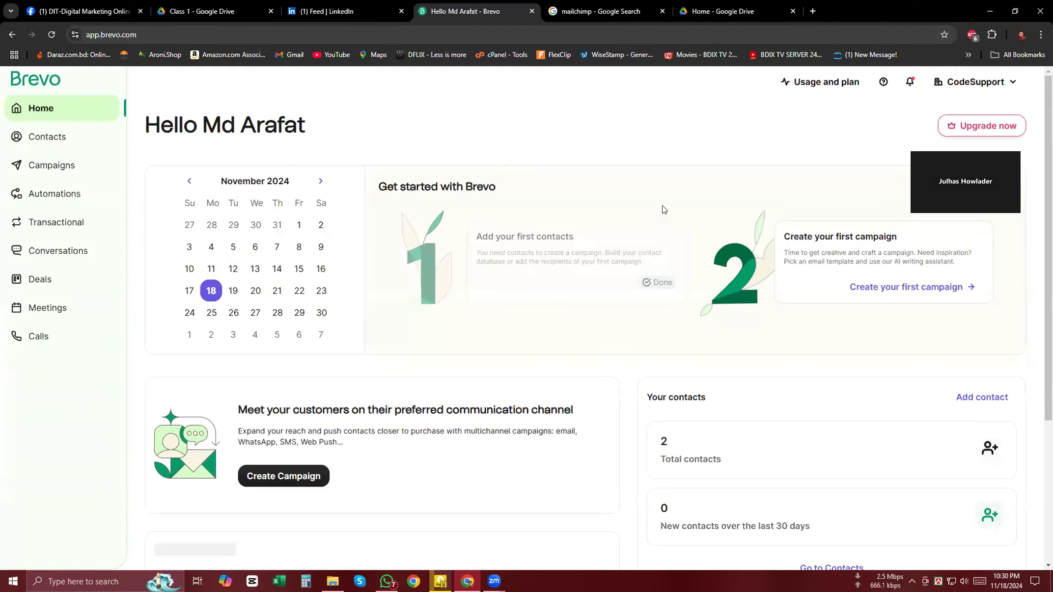
Browse the home dashboard, then open the Contacts list showing the single subscribed contact.
scroll(400, 376, down, 5)
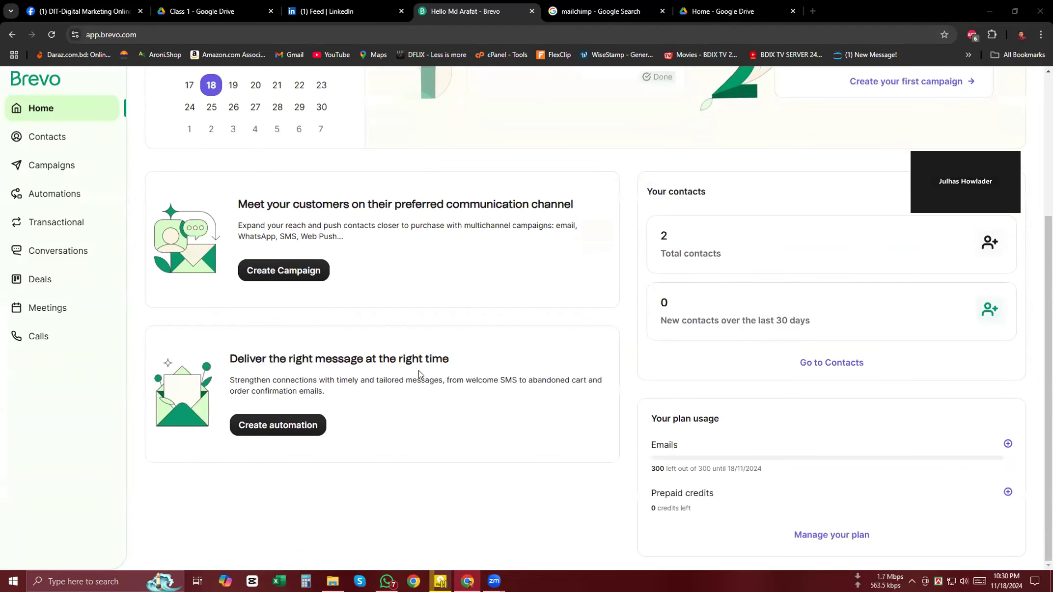
scroll(418, 370, up, 5)
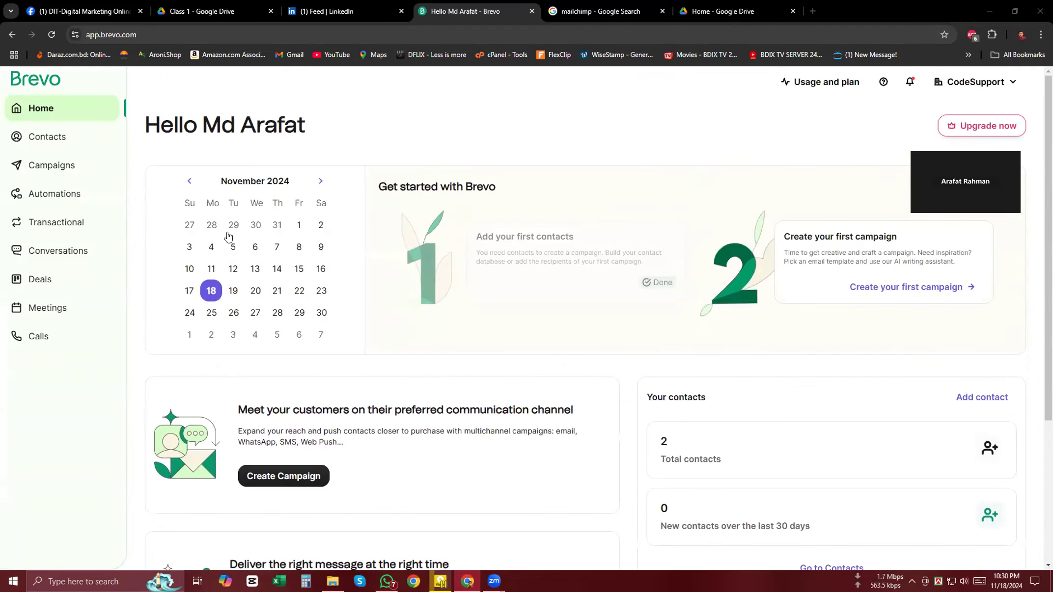
click(53, 149)
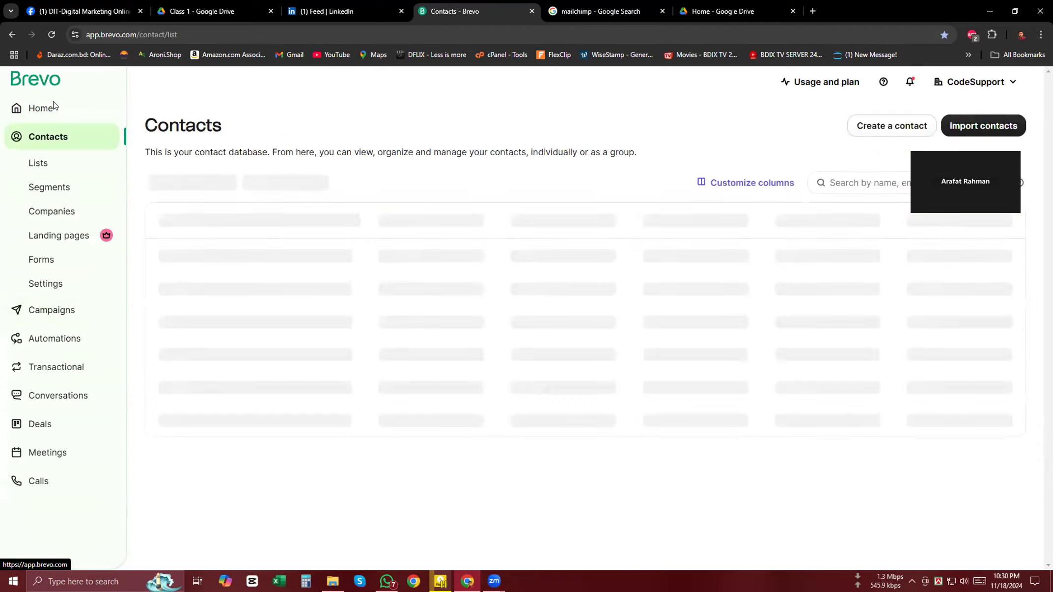
click(58, 110)
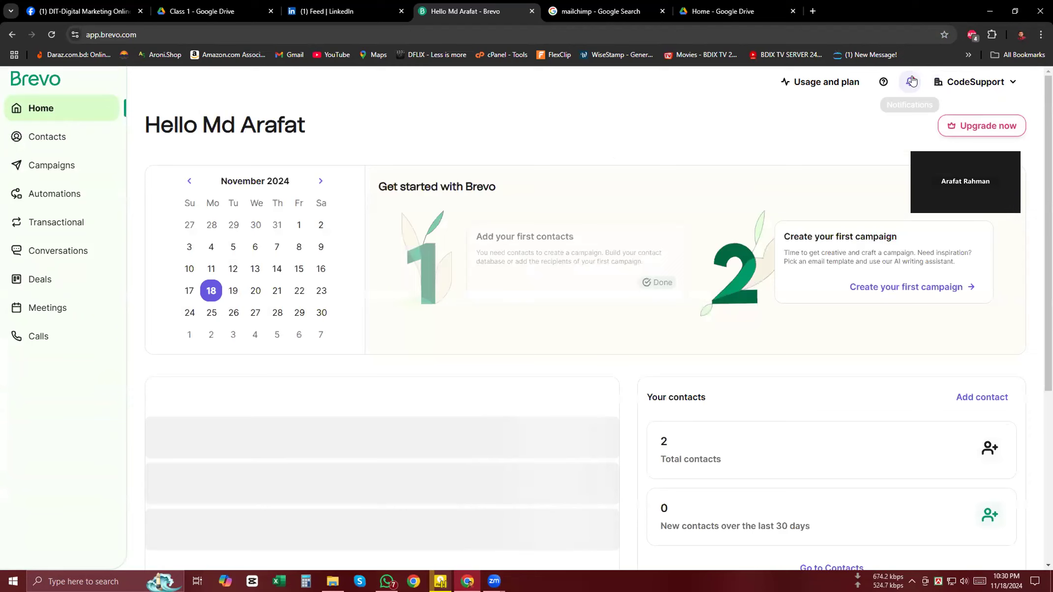
scroll(750, 305, down, 1)
scroll(749, 305, down, 3)
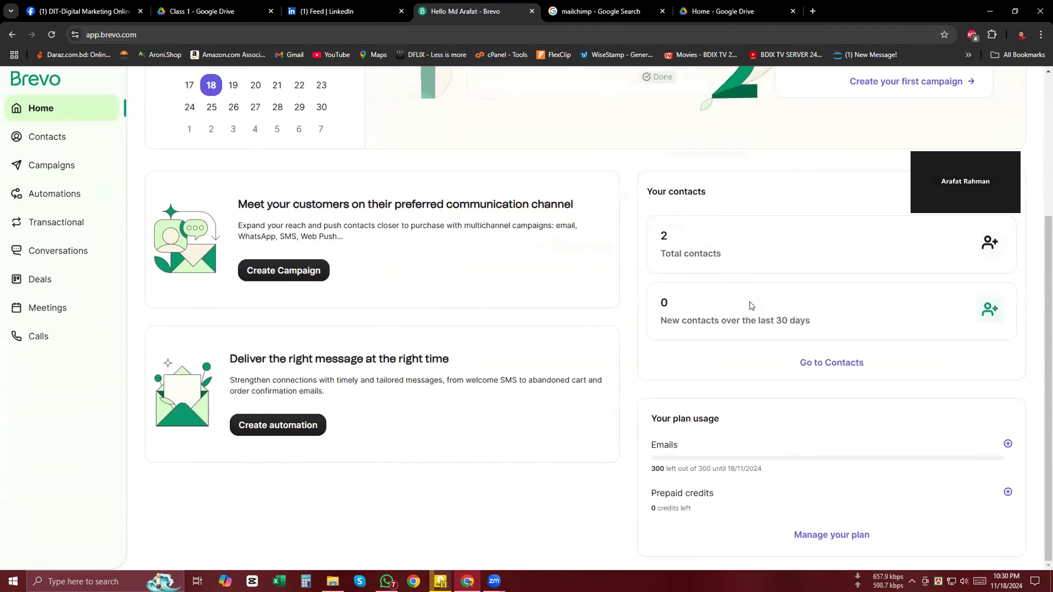
scroll(747, 301, up, 4)
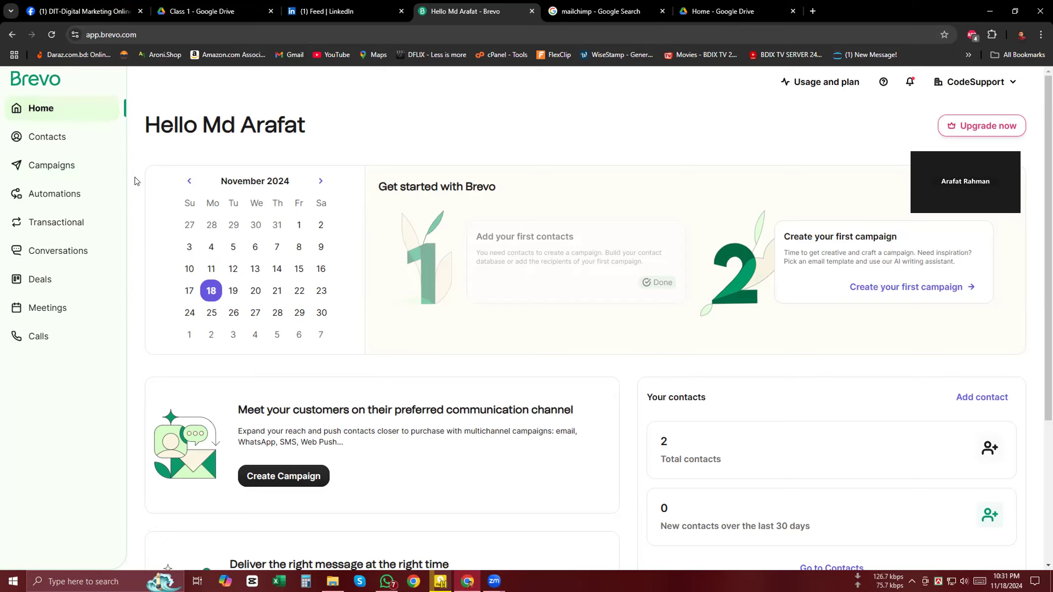
scroll(479, 349, down, 4)
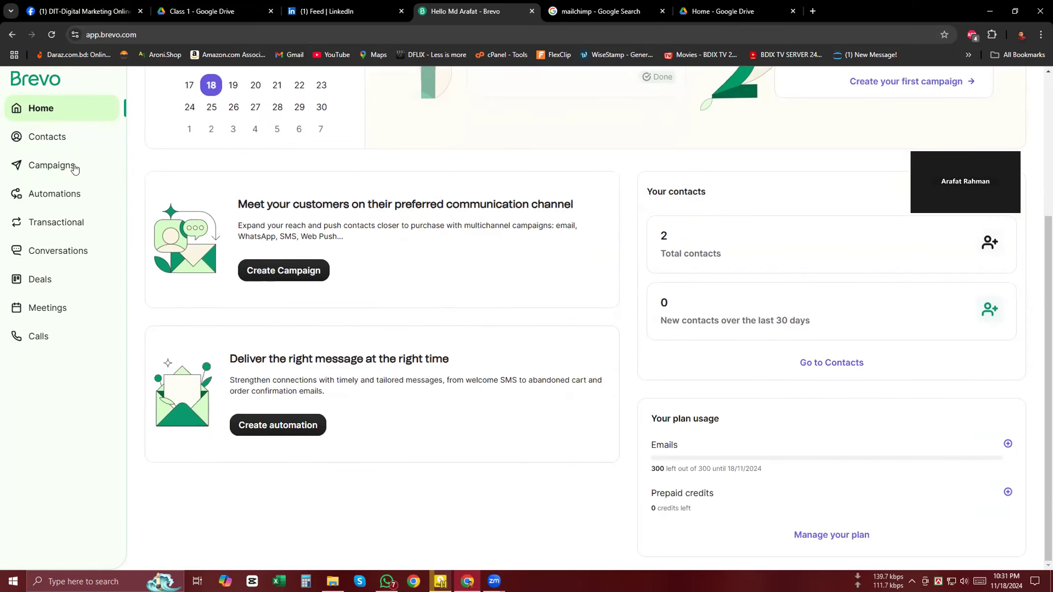
scroll(74, 164, up, 5)
click(54, 137)
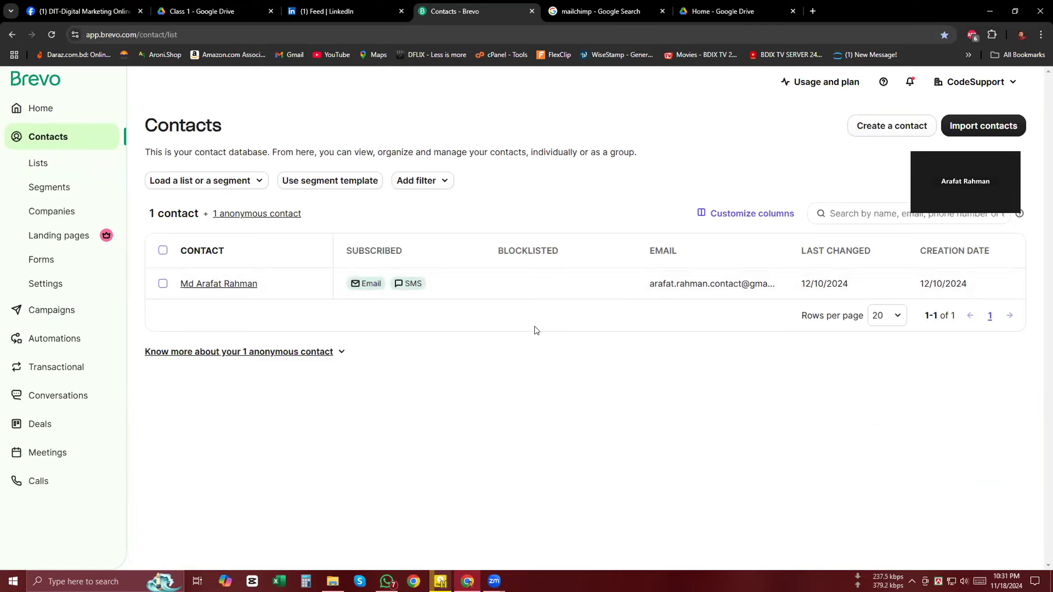
Browse Lists, Segments, Companies, the upgrade-locked landing pages, Forms and Settings, then open Campaigns.
click(68, 169)
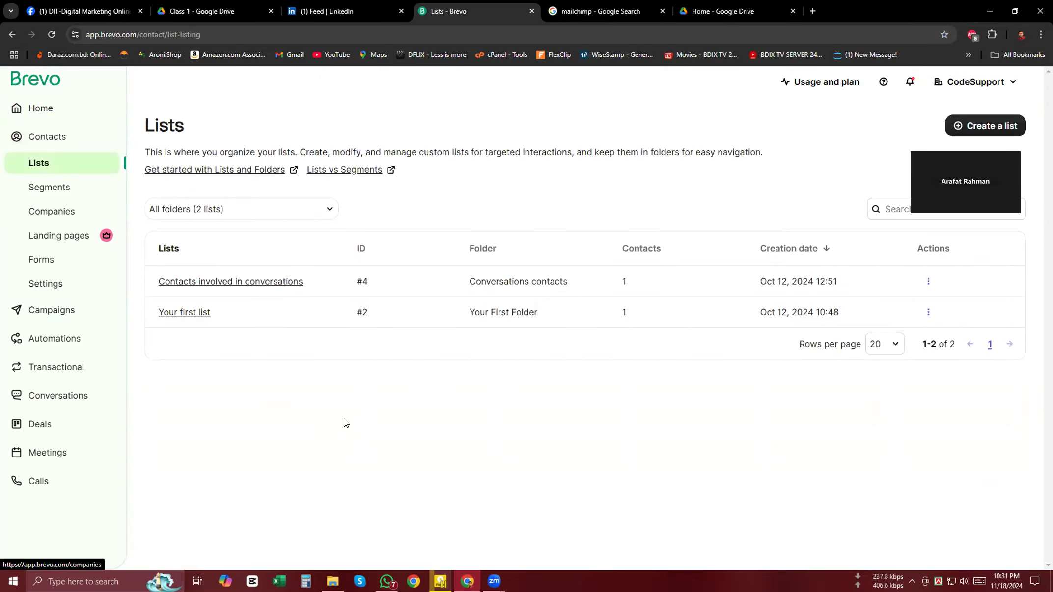
click(49, 188)
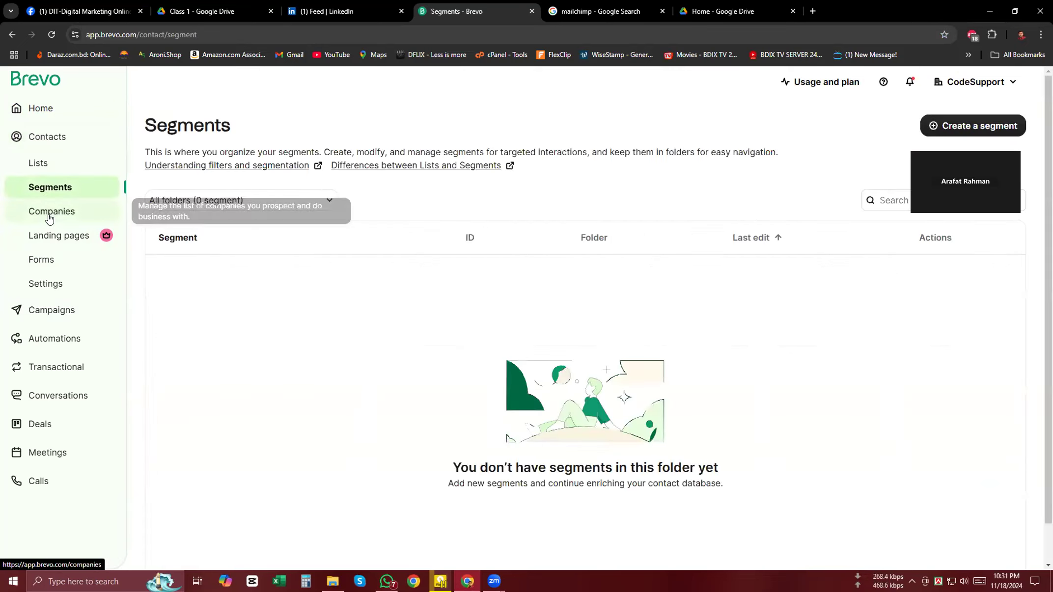
click(49, 216)
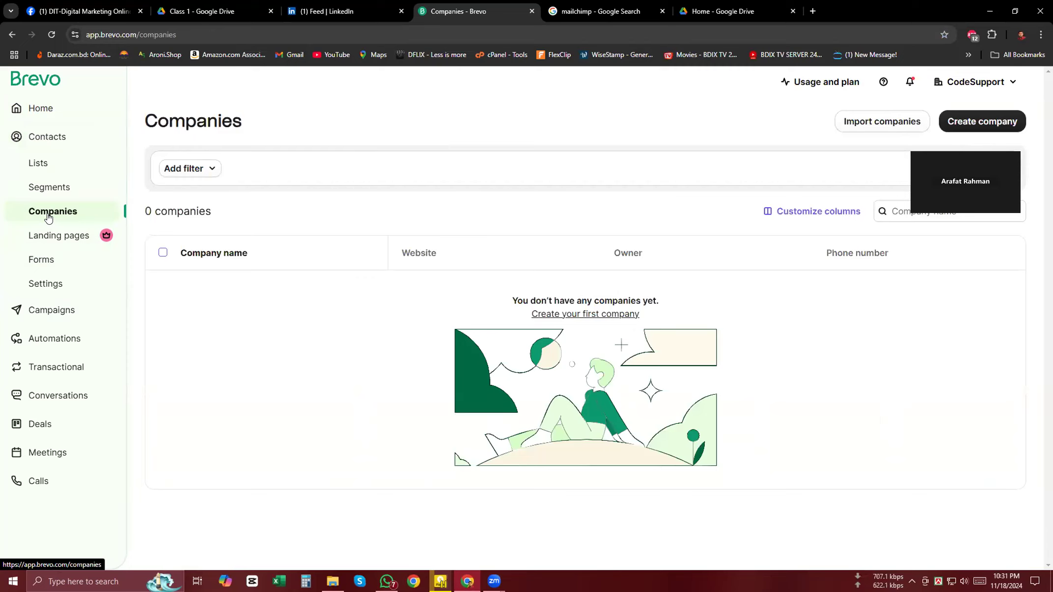
click(57, 237)
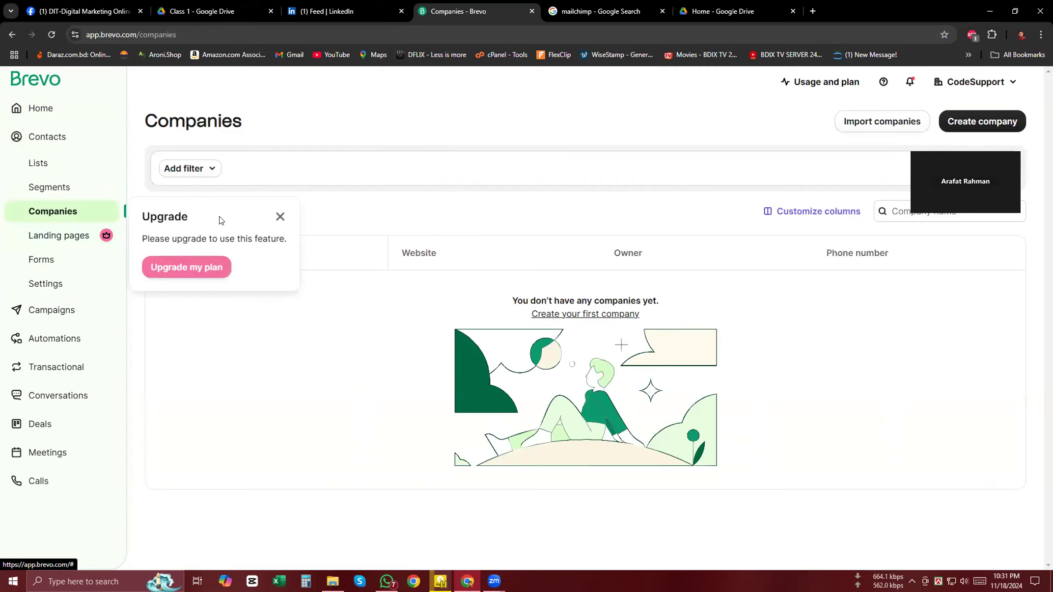
click(281, 214)
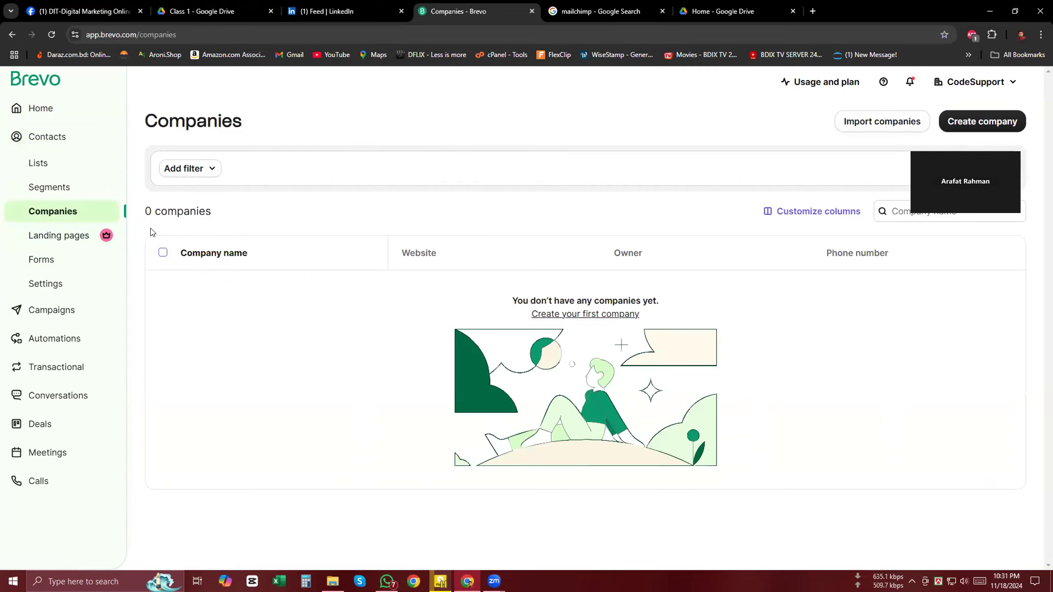
click(69, 261)
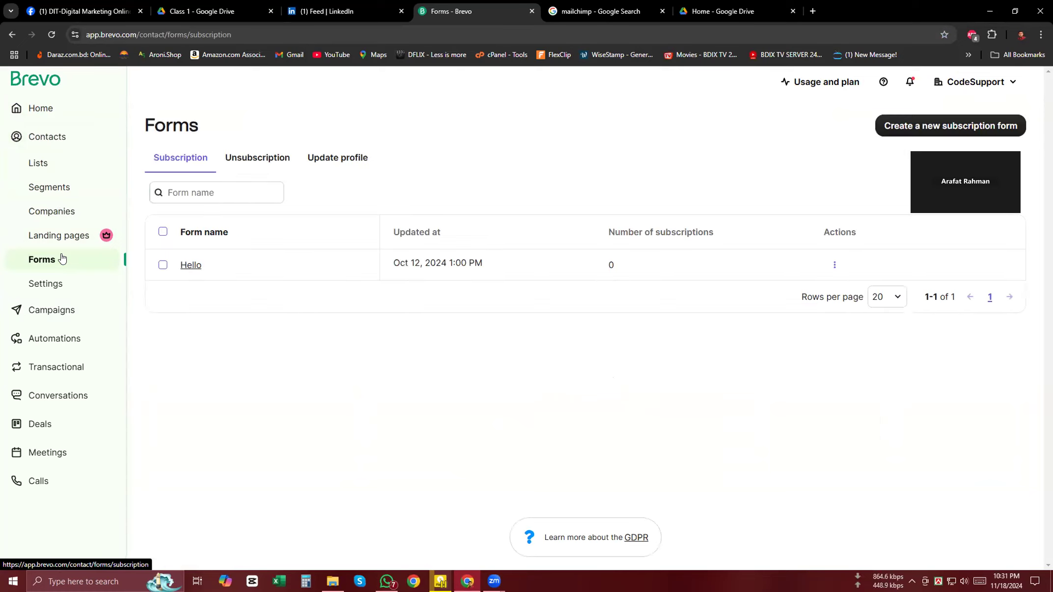
click(57, 286)
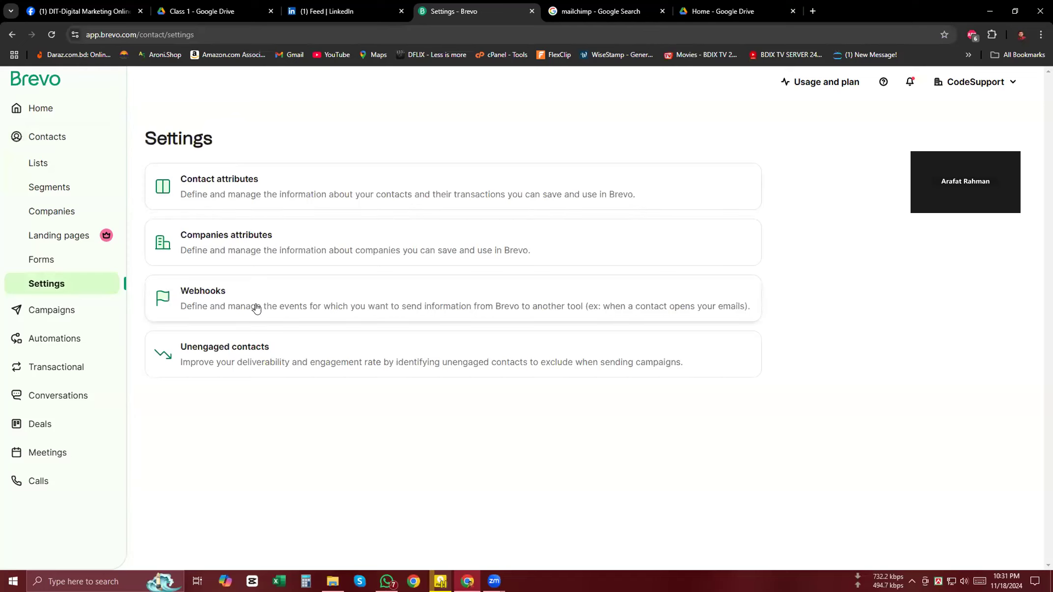
click(69, 315)
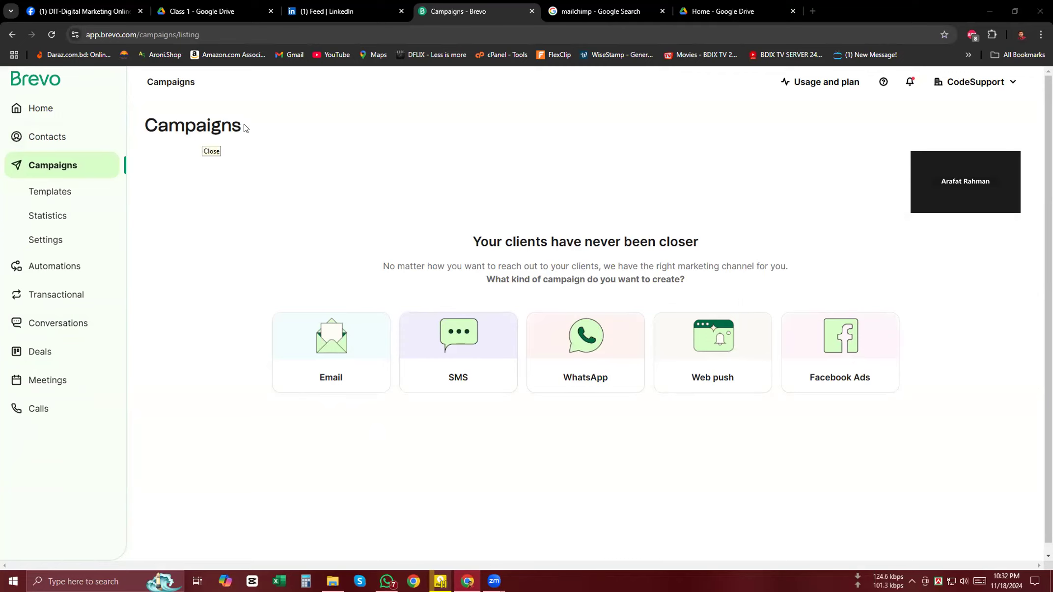
View the Get started with Automations page, then open a new browser tab.
click(69, 268)
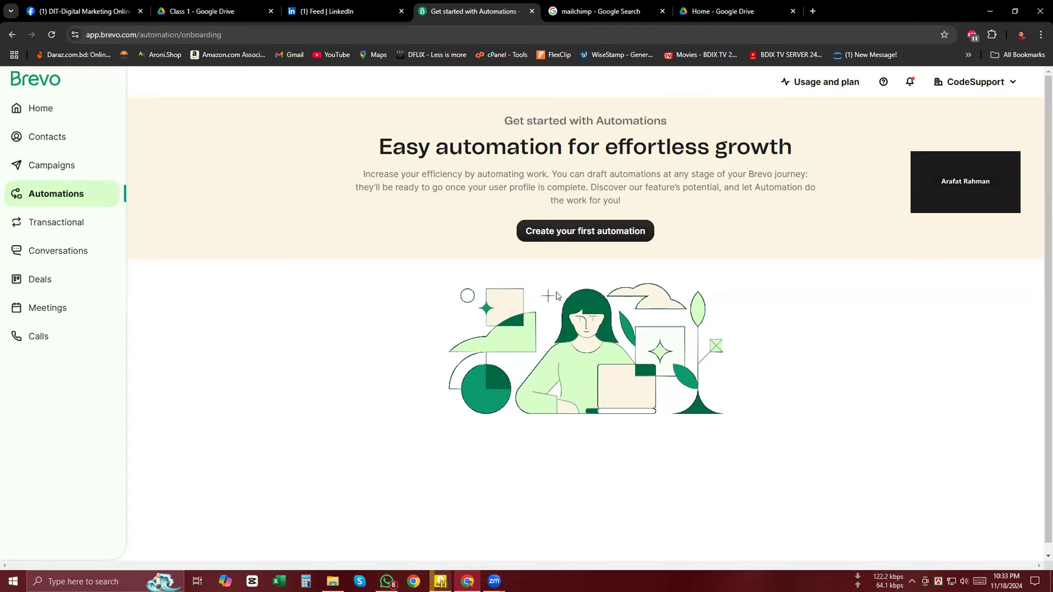
click(812, 10)
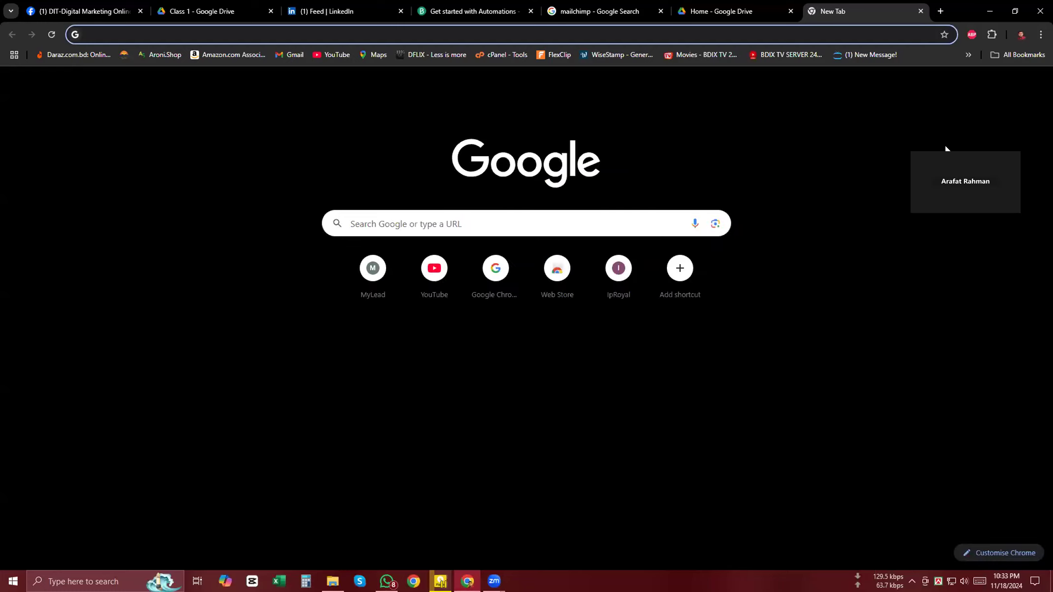
Open Gmail and read the Shopify selling-in-person email.
click(946, 84)
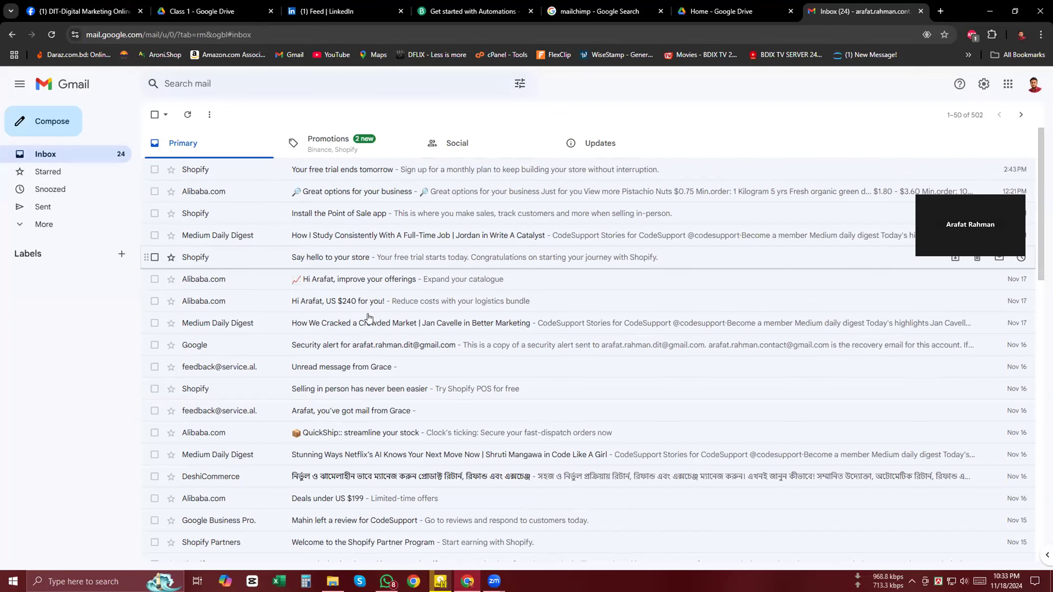
click(354, 391)
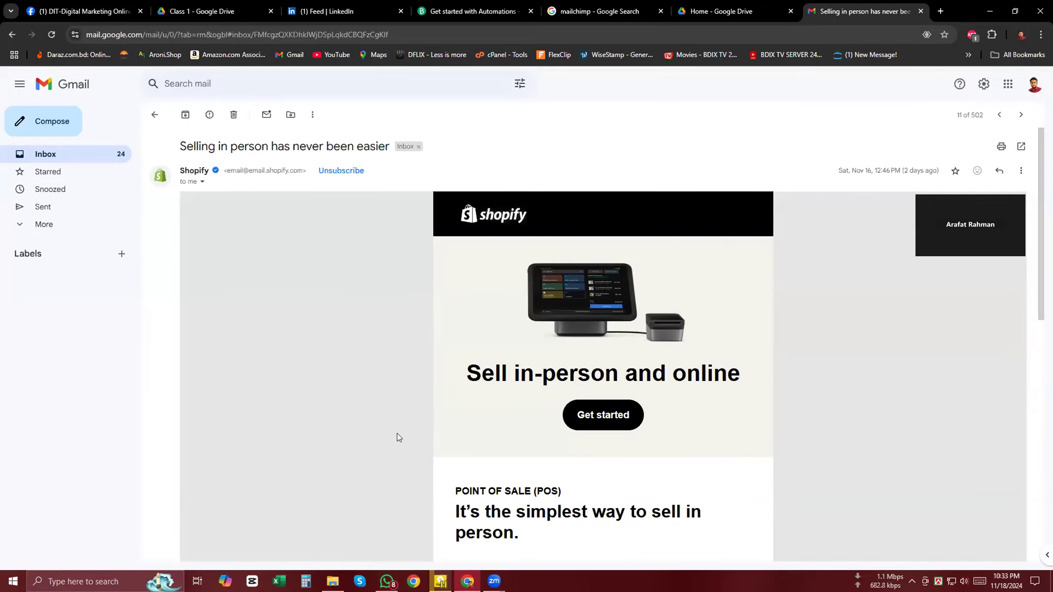
scroll(396, 434, down, 10)
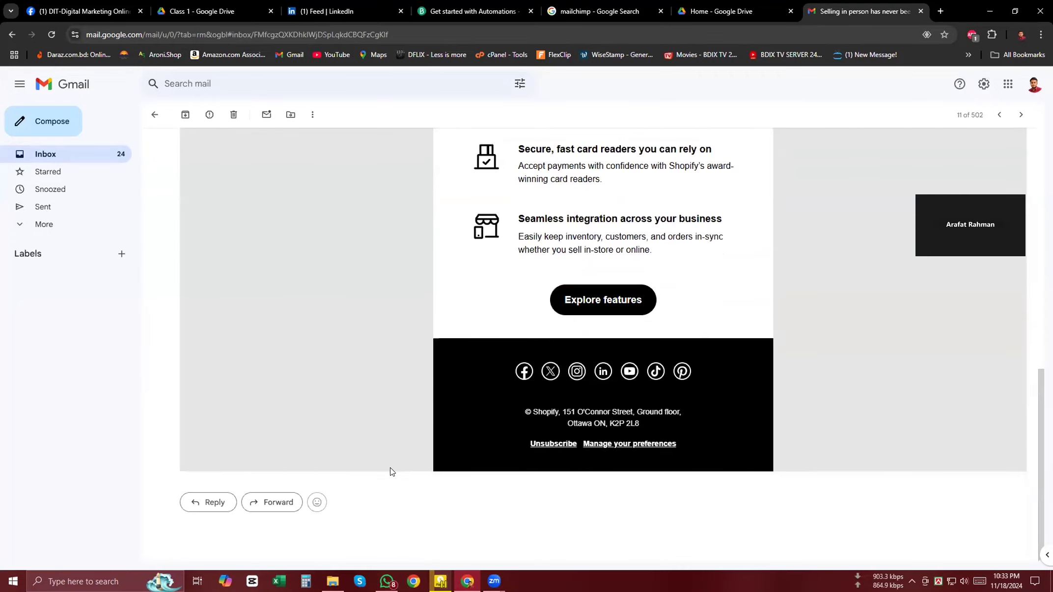
scroll(384, 452, up, 10)
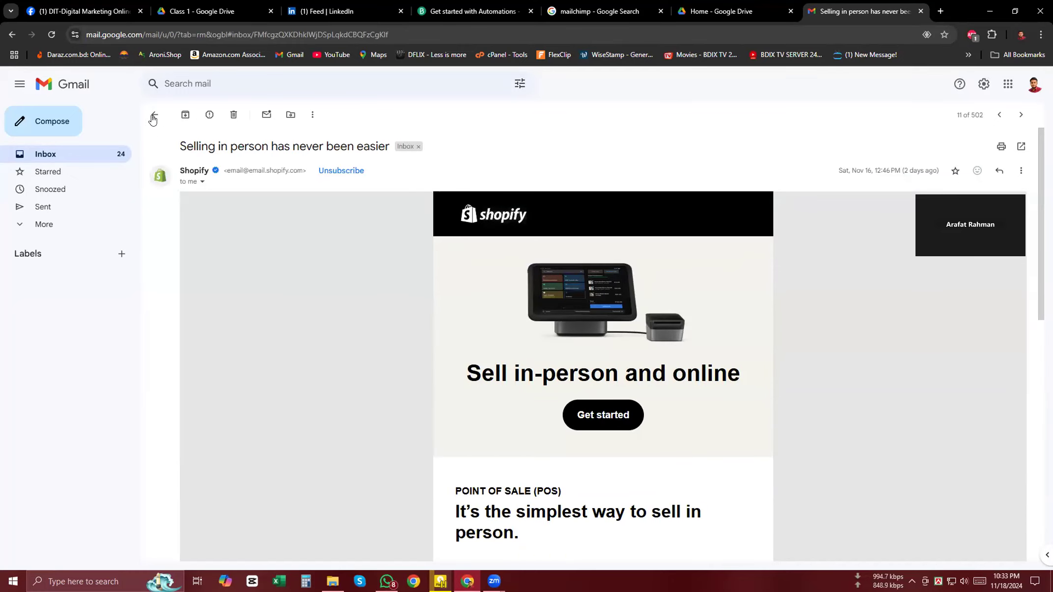
click(154, 115)
Open the SSLCOMMERZ payment received email and look over its subject and payment details.
scroll(293, 473, down, 6)
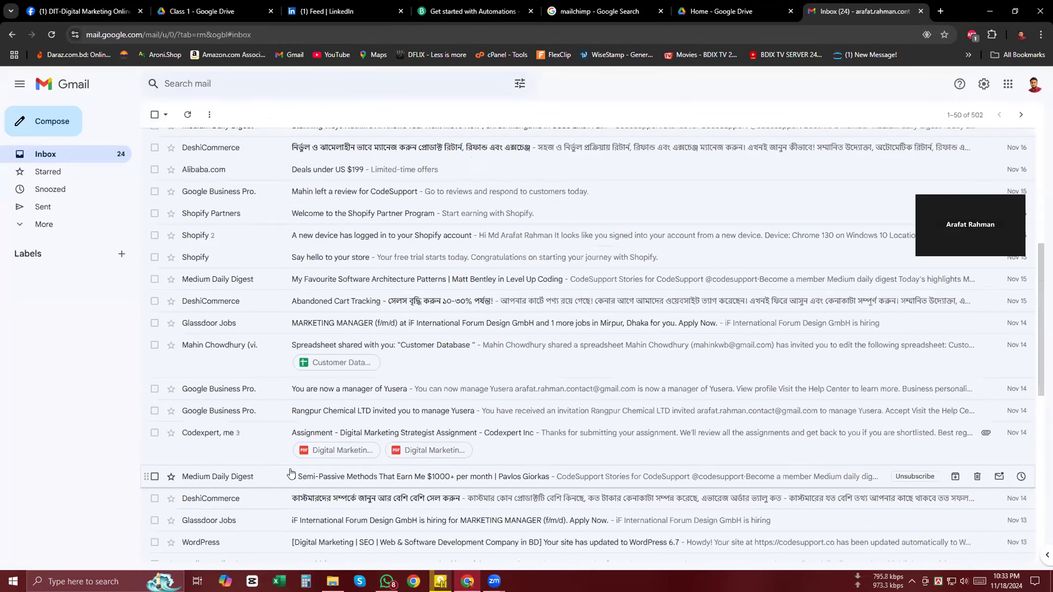
scroll(324, 265, down, 3)
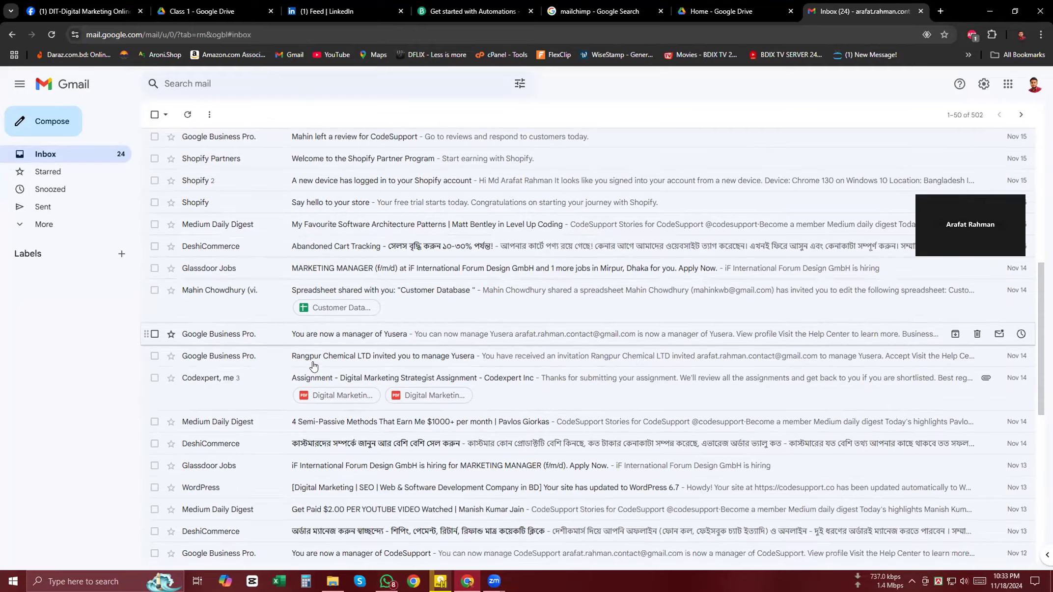
scroll(310, 382, down, 3)
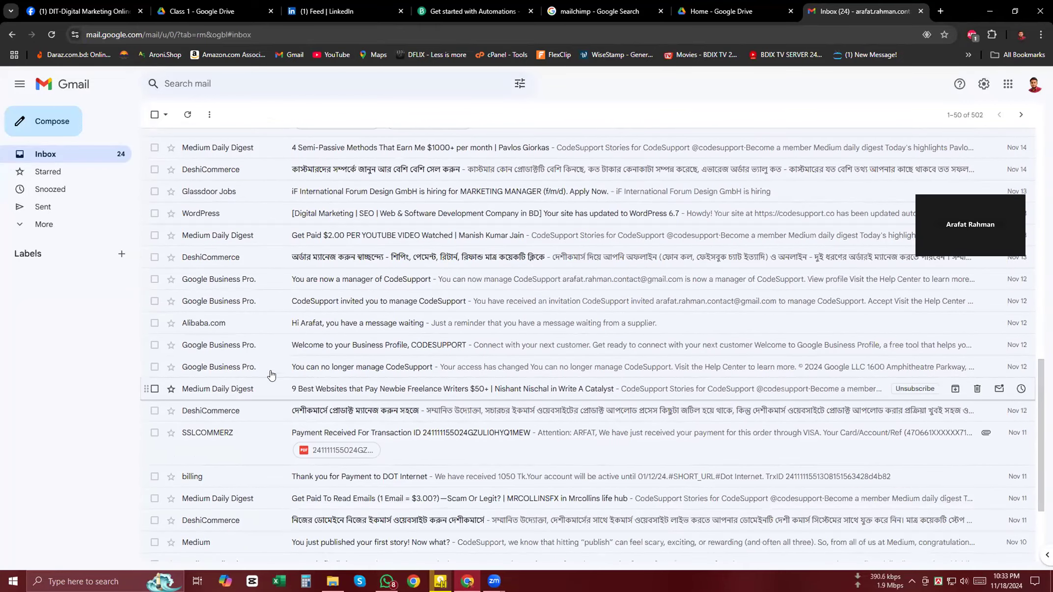
click(251, 443)
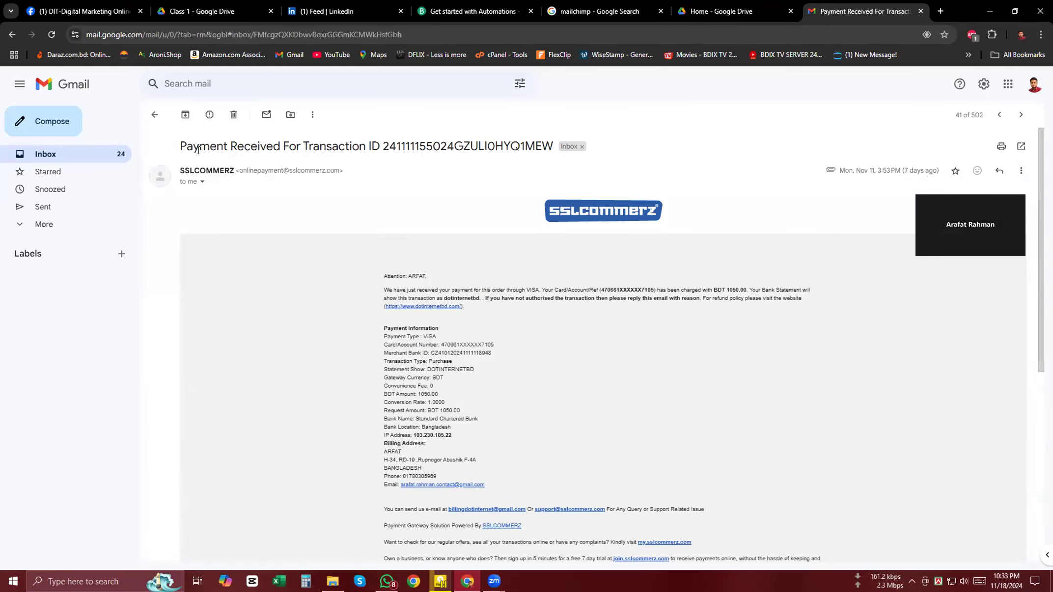
drag(180, 145, 539, 171)
click(359, 344)
drag(383, 276, 445, 393)
click(446, 393)
scroll(416, 374, down, 8)
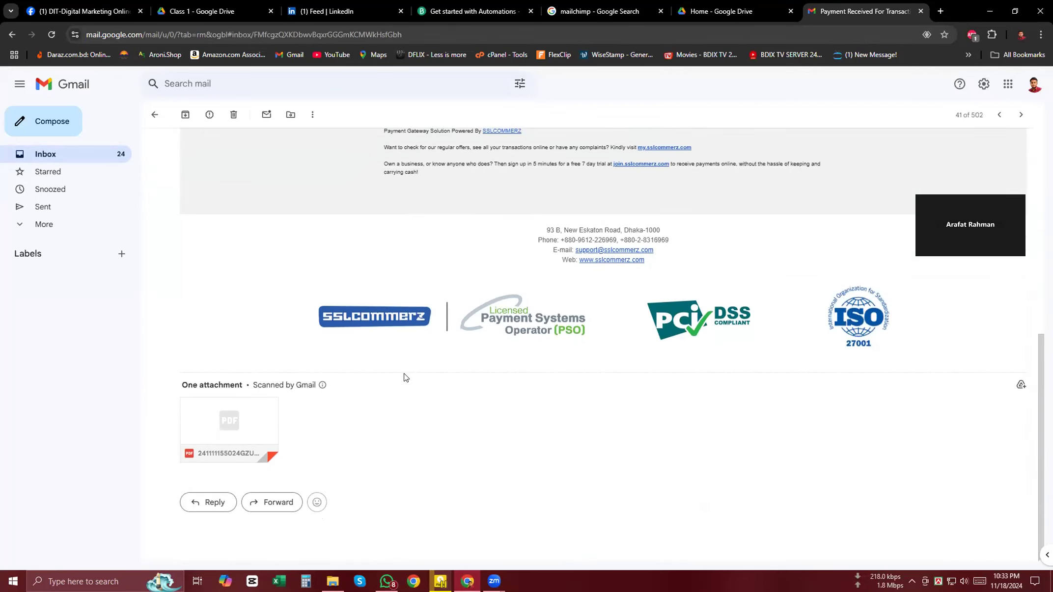
scroll(381, 359, up, 10)
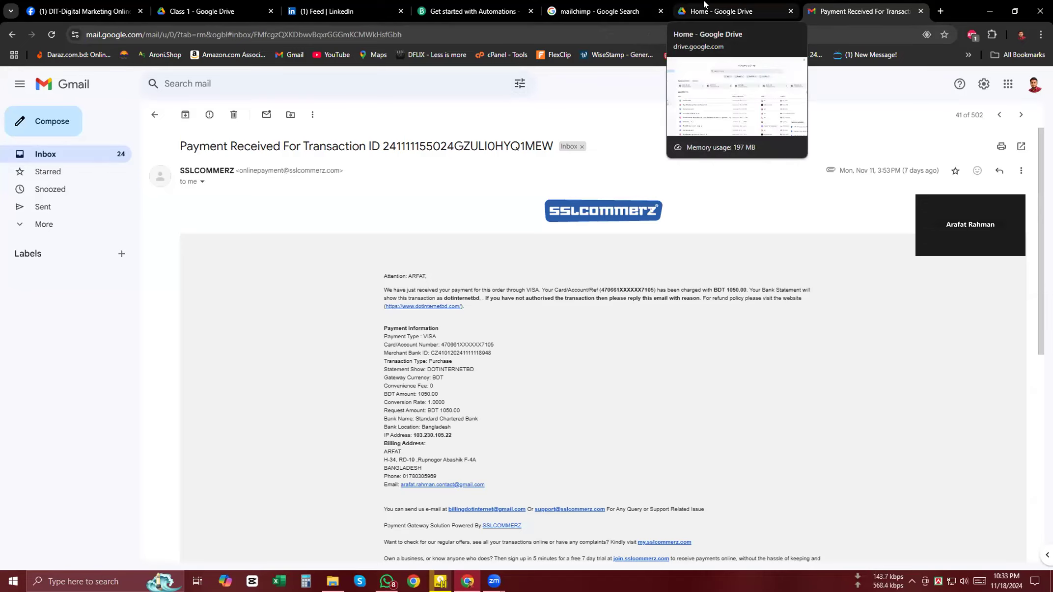
Switch back through the tabs to Brevo's Automations page.
click(597, 4)
click(698, 5)
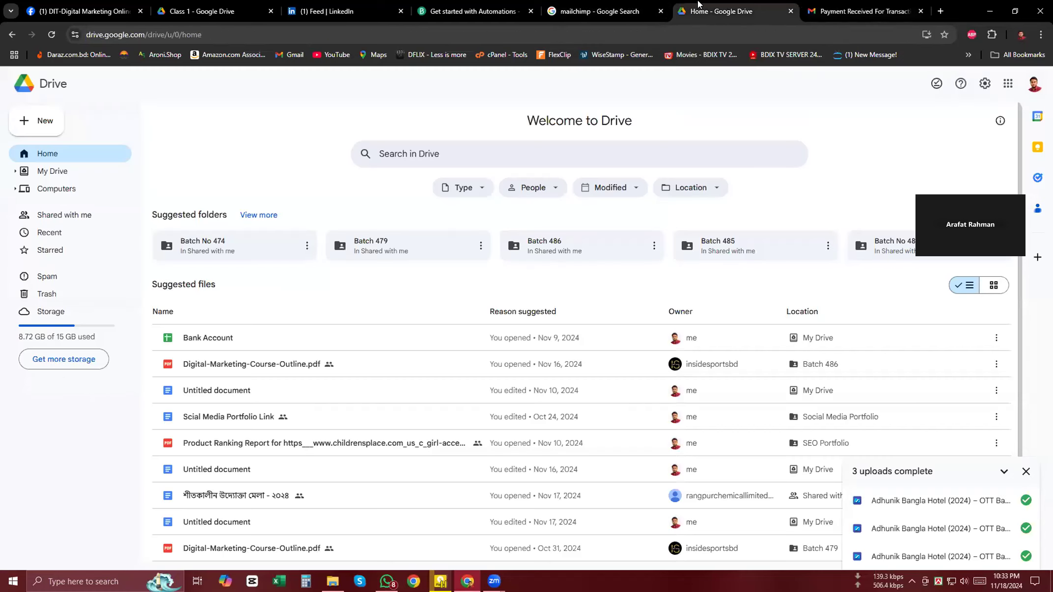
click(501, 6)
Browse the transactional email overview, statistics, logs and templates, plus the campaign statistics.
click(66, 224)
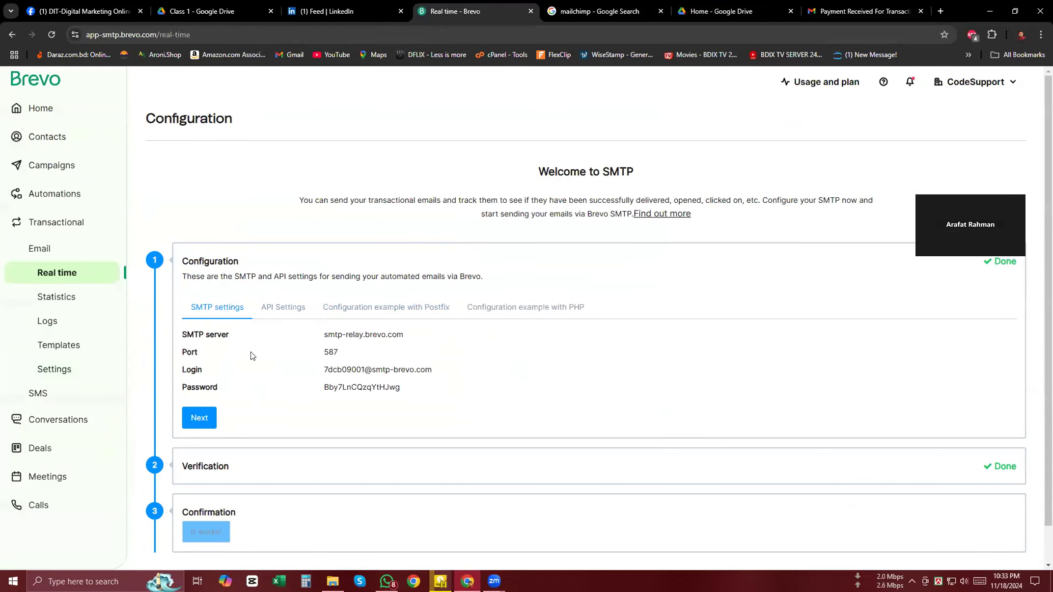
scroll(187, 345, down, 1)
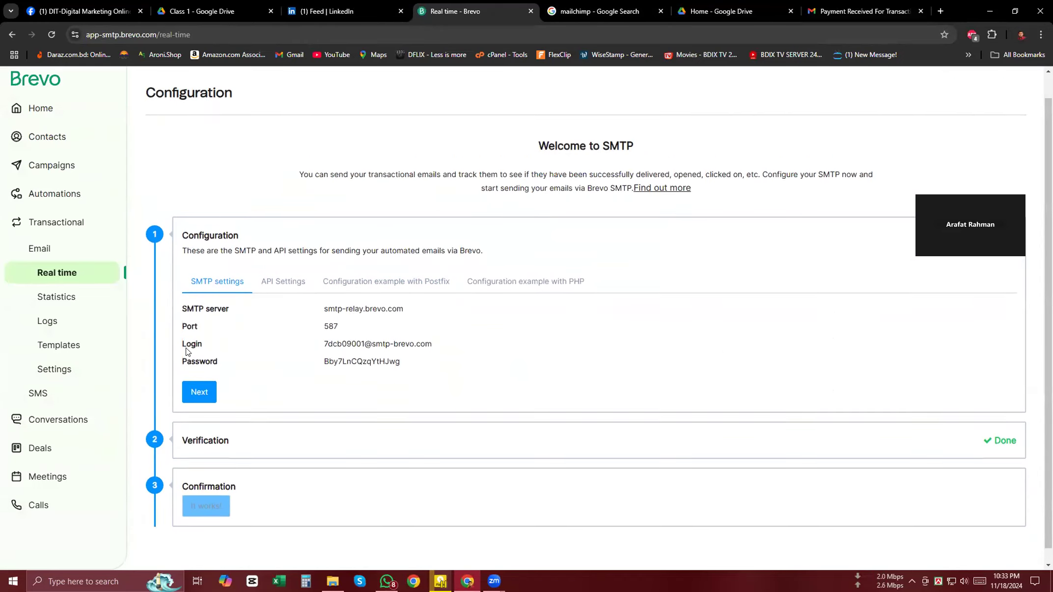
click(71, 304)
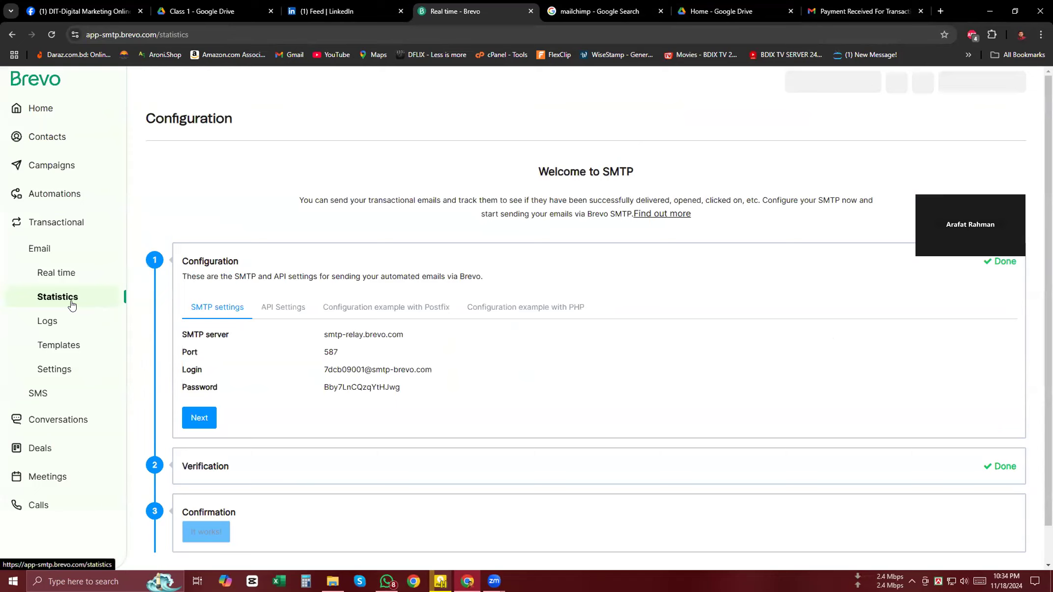
click(81, 330)
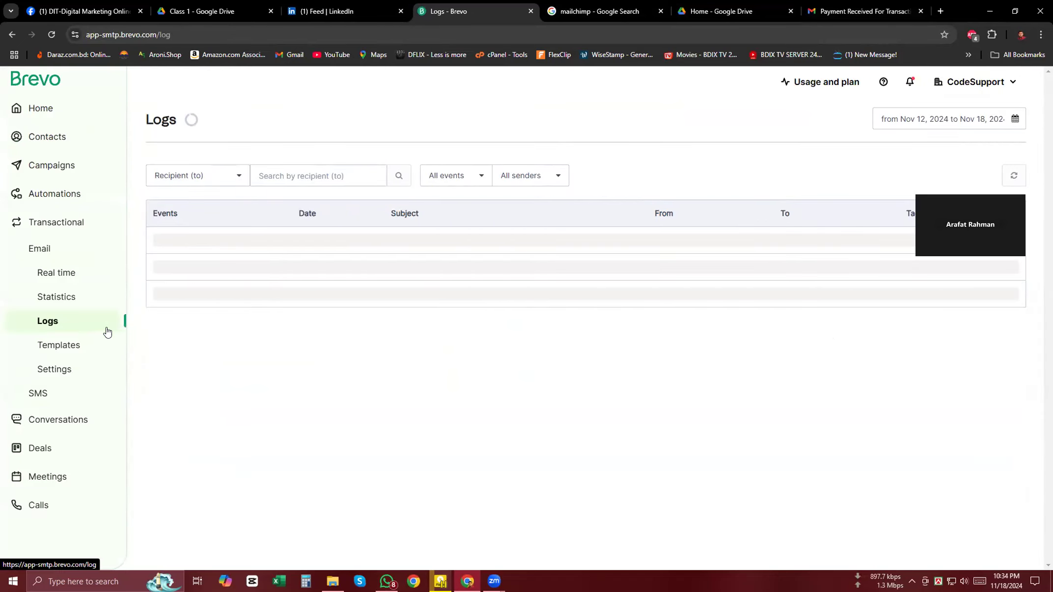
click(85, 353)
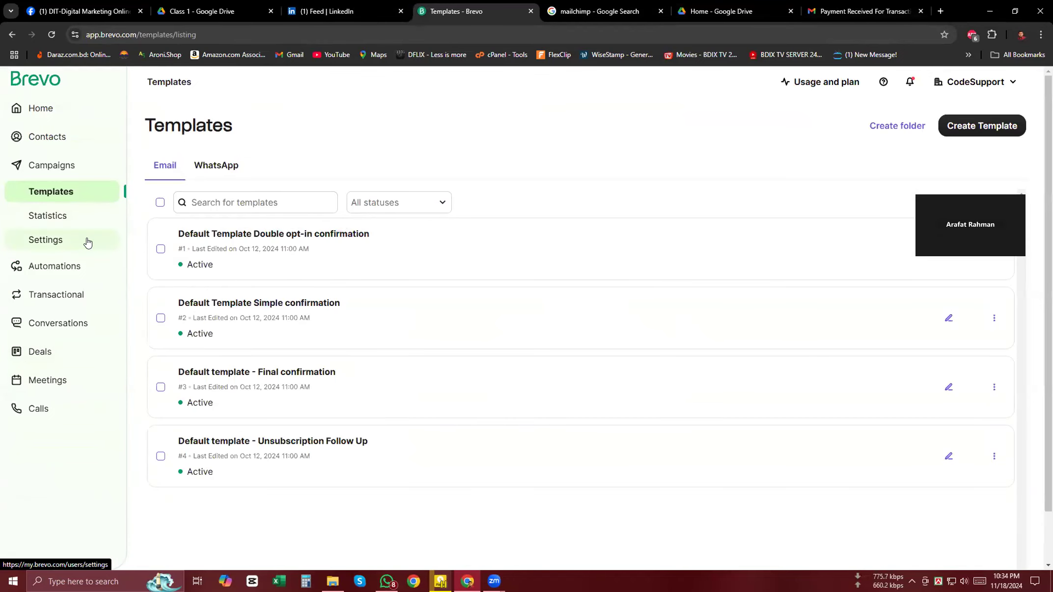
click(79, 218)
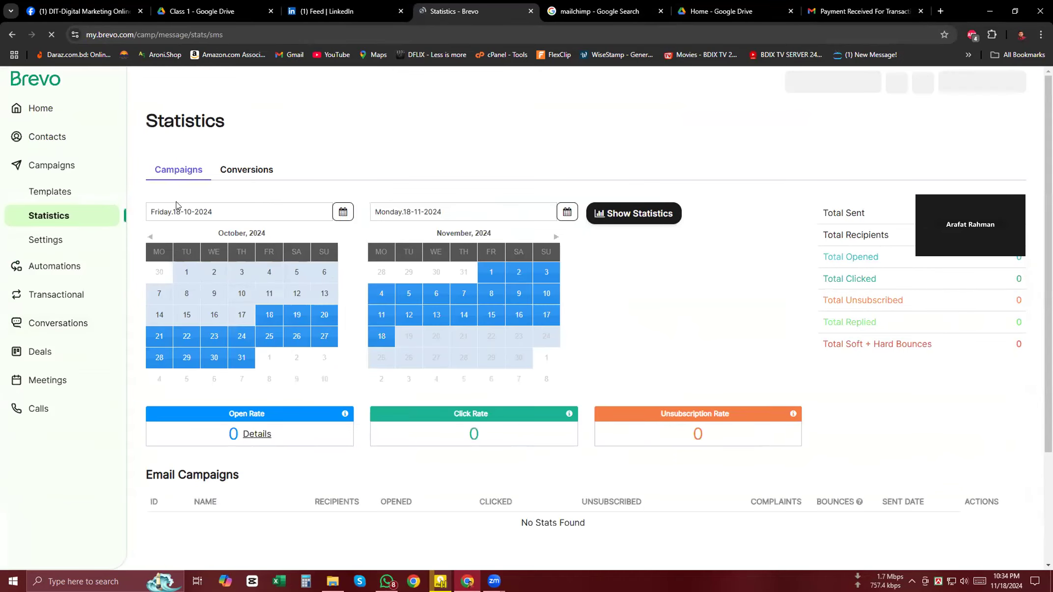
Check the transactional SMS real-time configuration, then return to the Automations getting-started page.
click(60, 301)
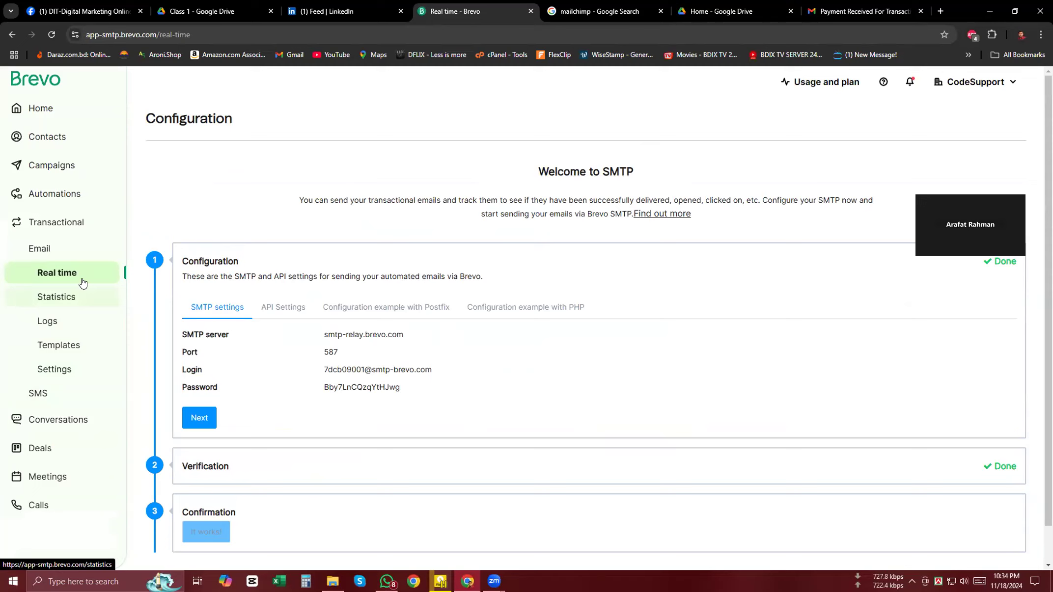
scroll(79, 287, down, 1)
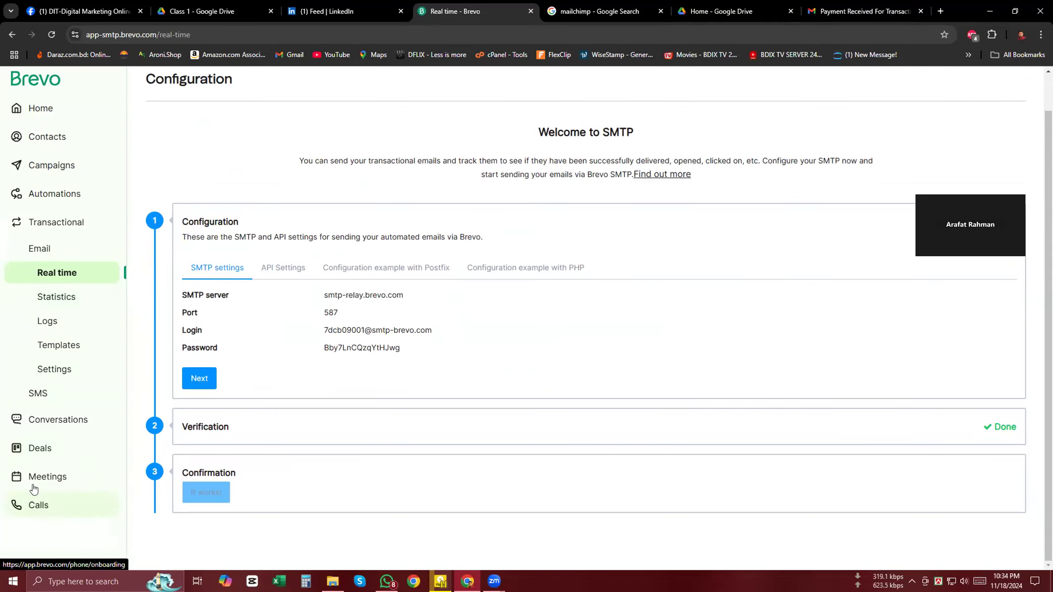
click(38, 394)
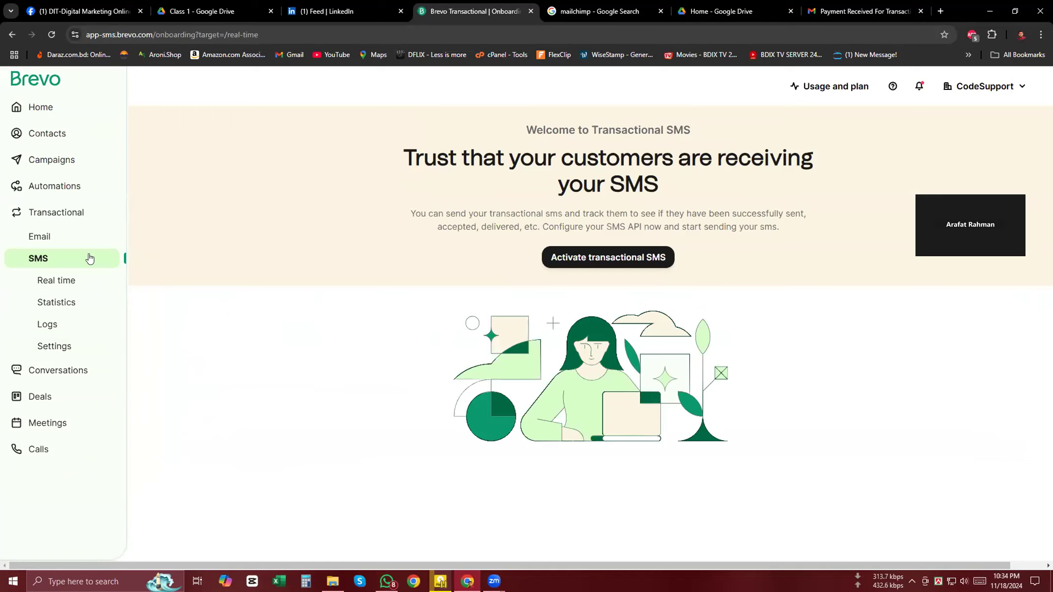
click(48, 237)
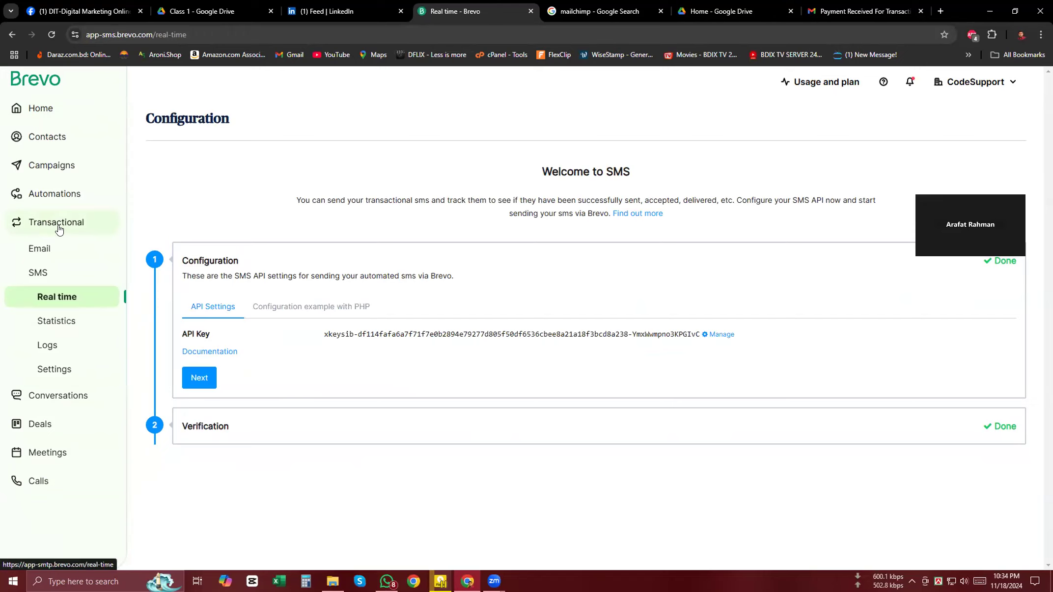
click(71, 196)
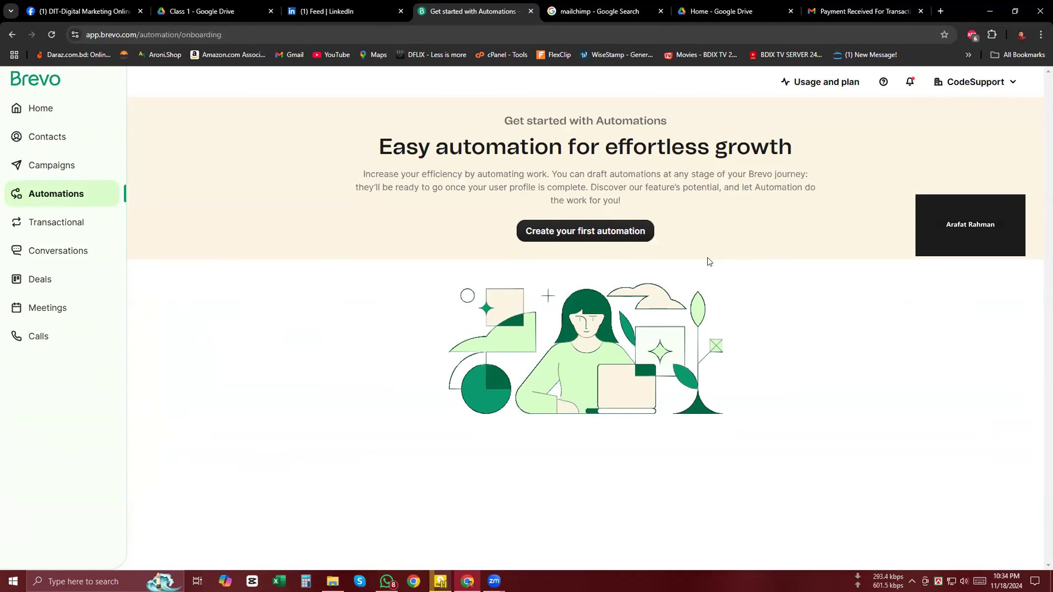
Start the first automation and close both Internet Download Manager pop-ups.
click(626, 237)
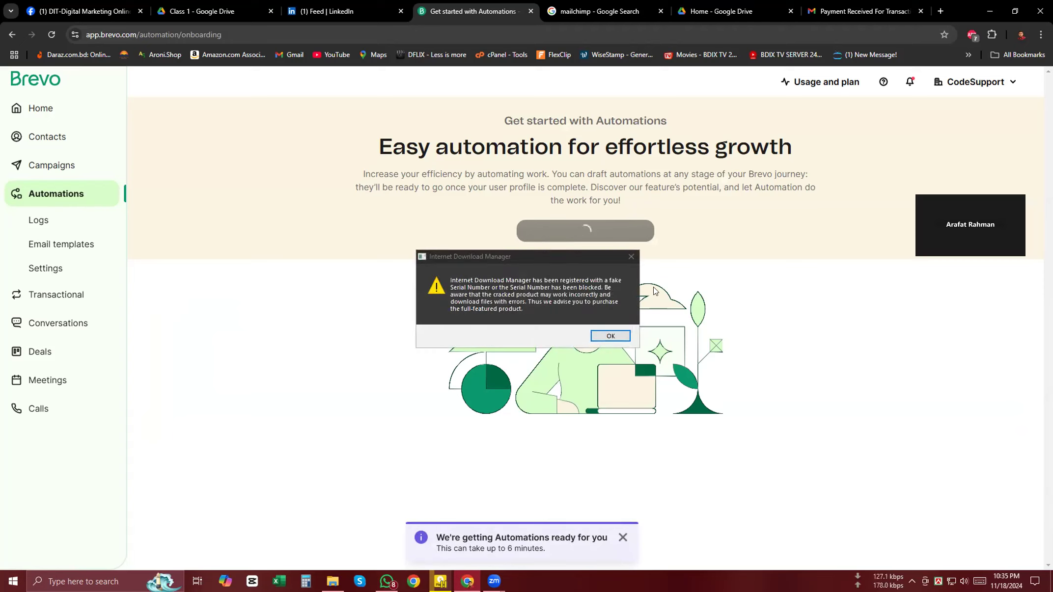
click(631, 259)
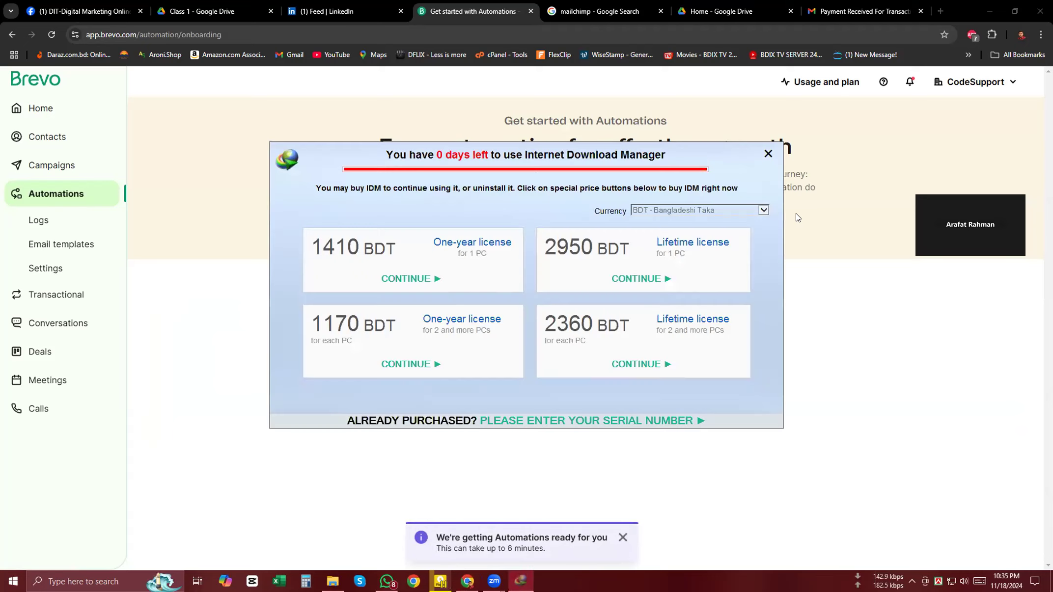
click(768, 154)
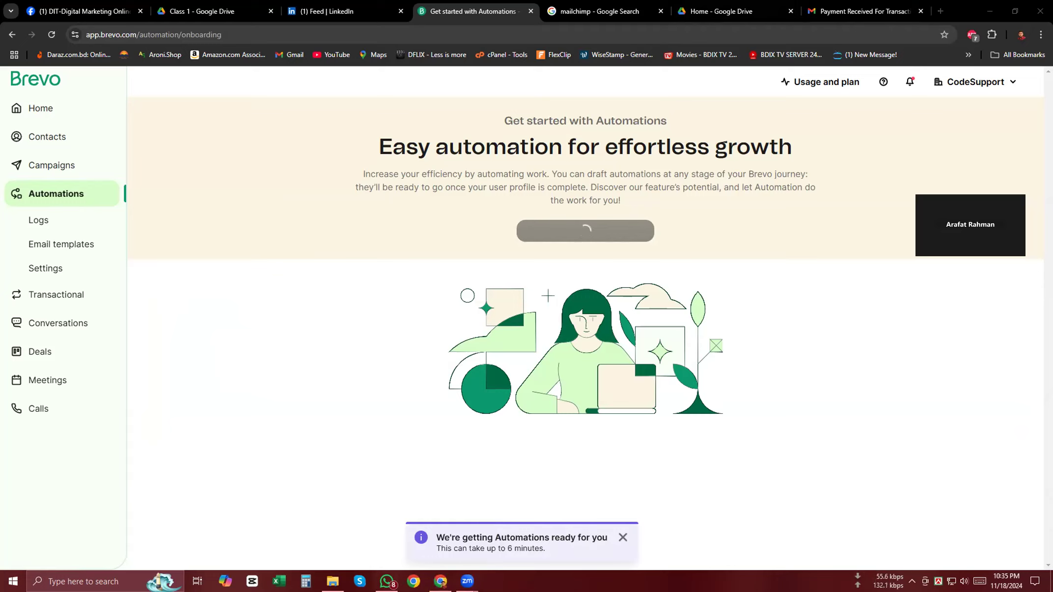
mouse_move(386, 581)
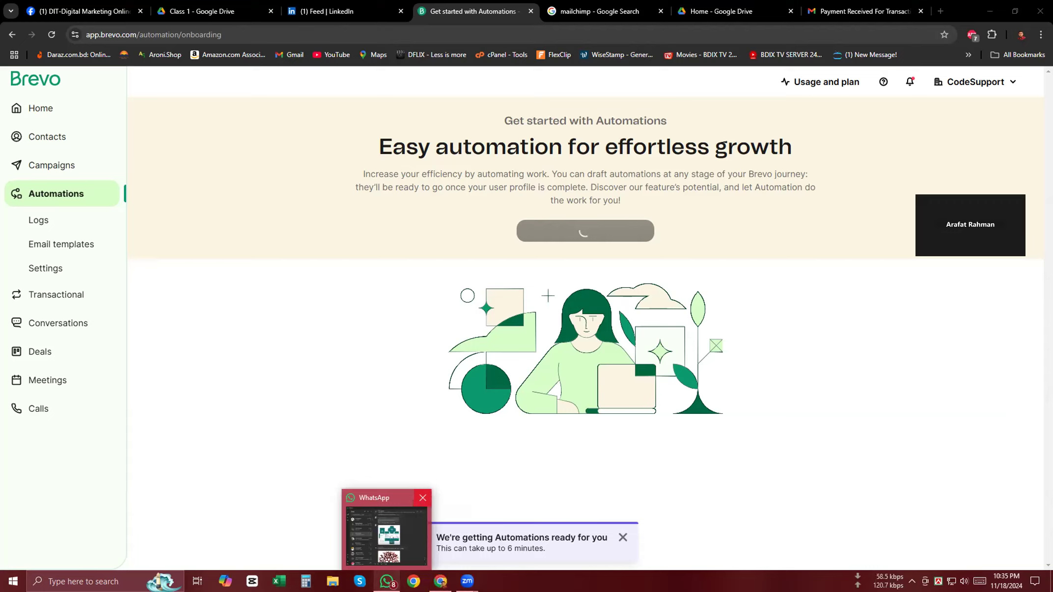
Close the WhatsApp taskbar preview while the Create an automation page loads.
click(422, 497)
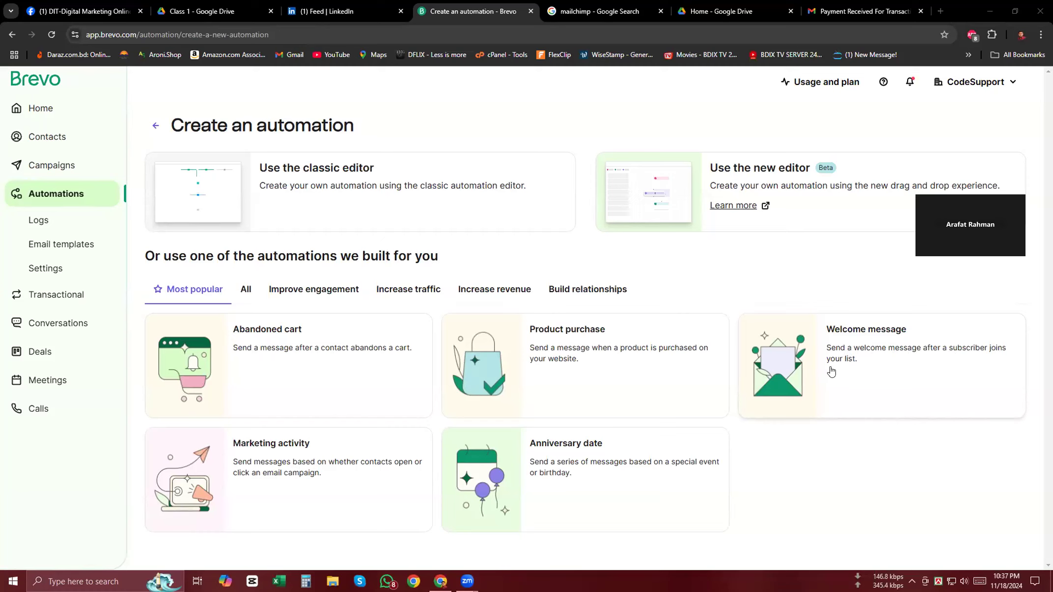
Screenshot the Welcome message card and outline its description in red.
key(Print)
drag(725, 295, 1039, 437)
click(714, 376)
mouse_move(824, 340)
mouse_down()
mouse_move(918, 369)
mouse_move(1007, 368)
mouse_up()
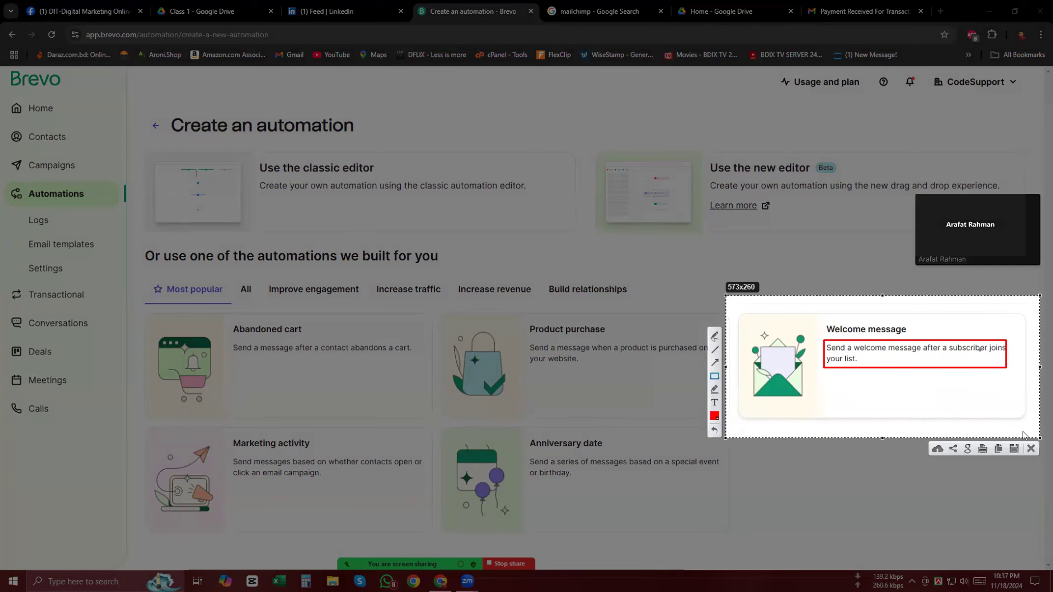
click(1031, 448)
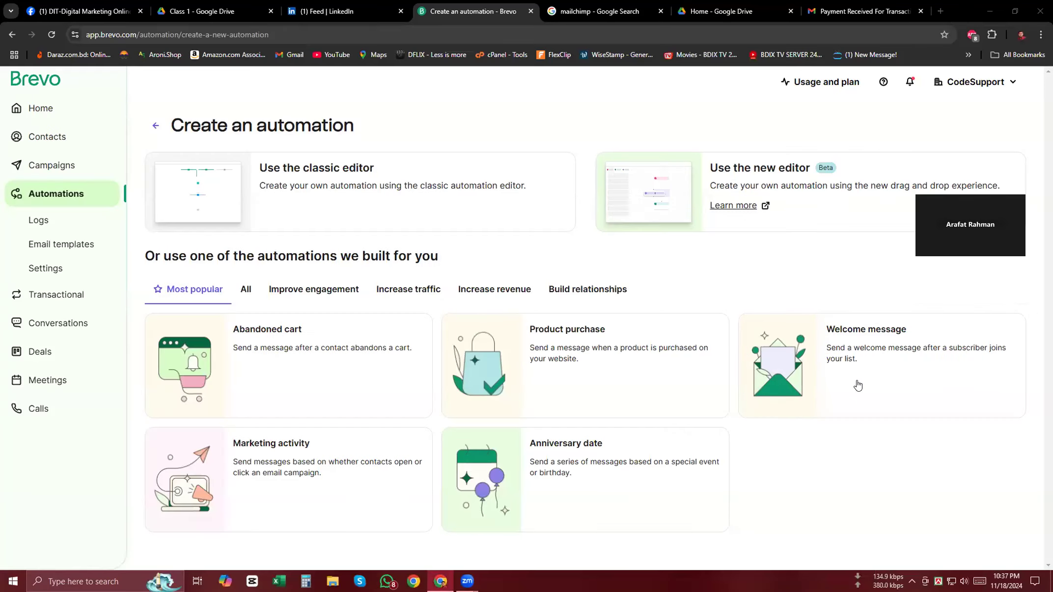
Preview the Welcome message automation, including its delay step, and try to use it.
click(856, 384)
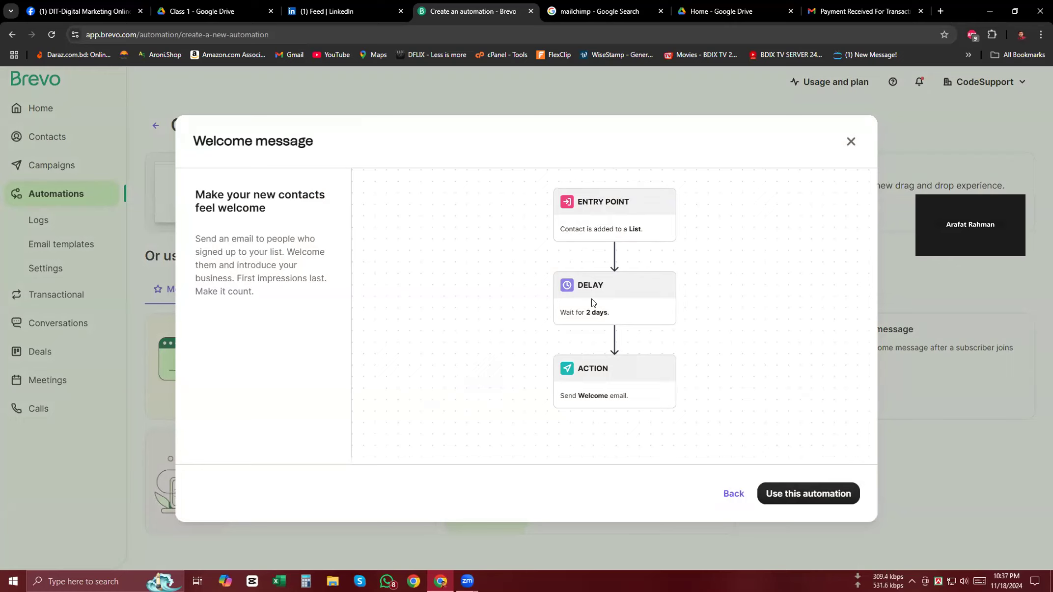
drag(552, 318, 631, 286)
click(616, 313)
click(601, 280)
click(814, 498)
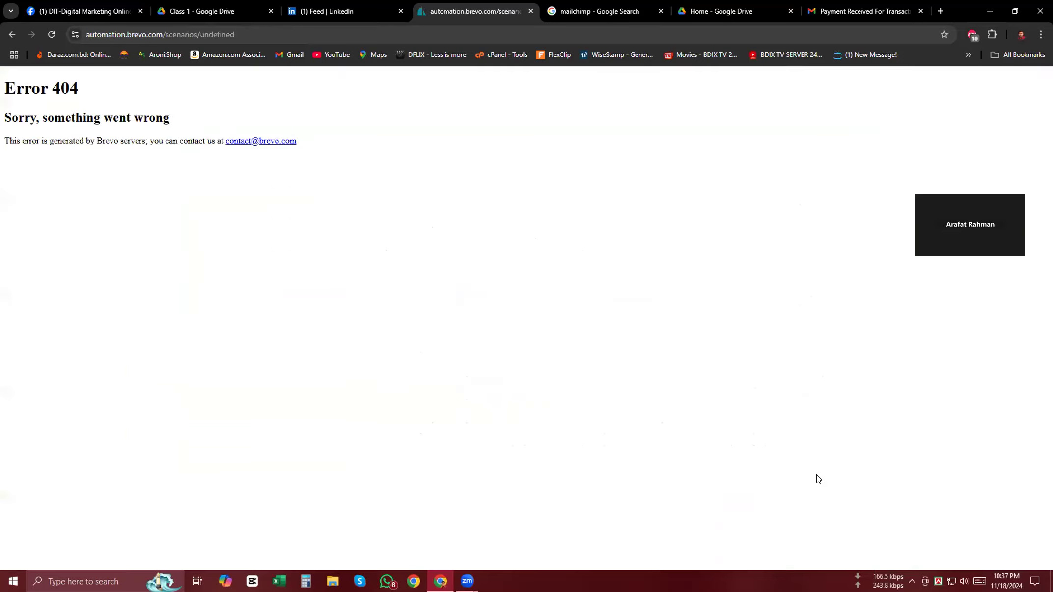
Leave the Error 404 page, close the preview, and show all ready-made automations.
click(53, 34)
click(10, 34)
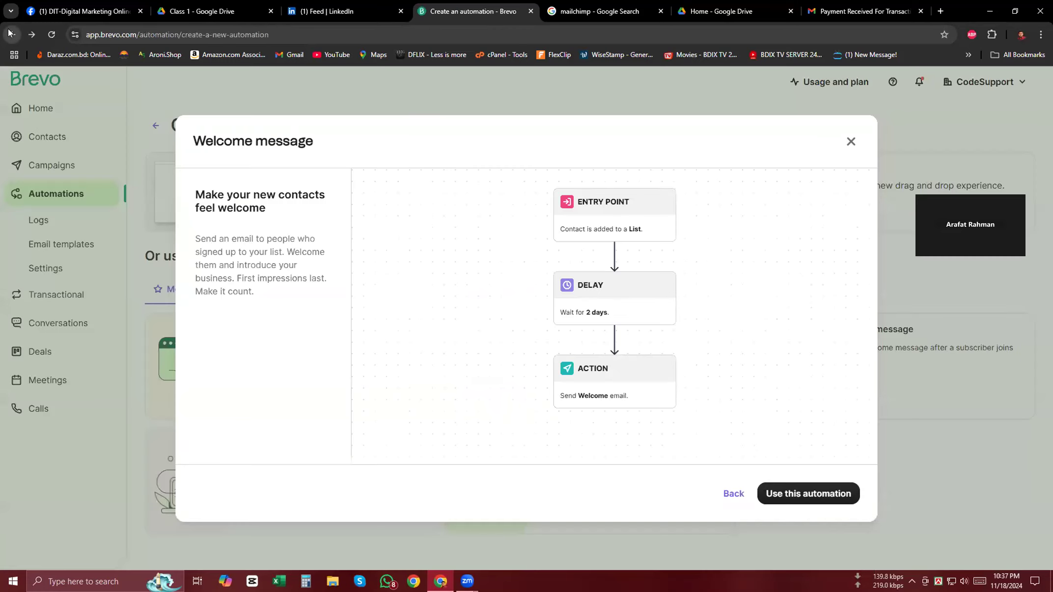
click(735, 494)
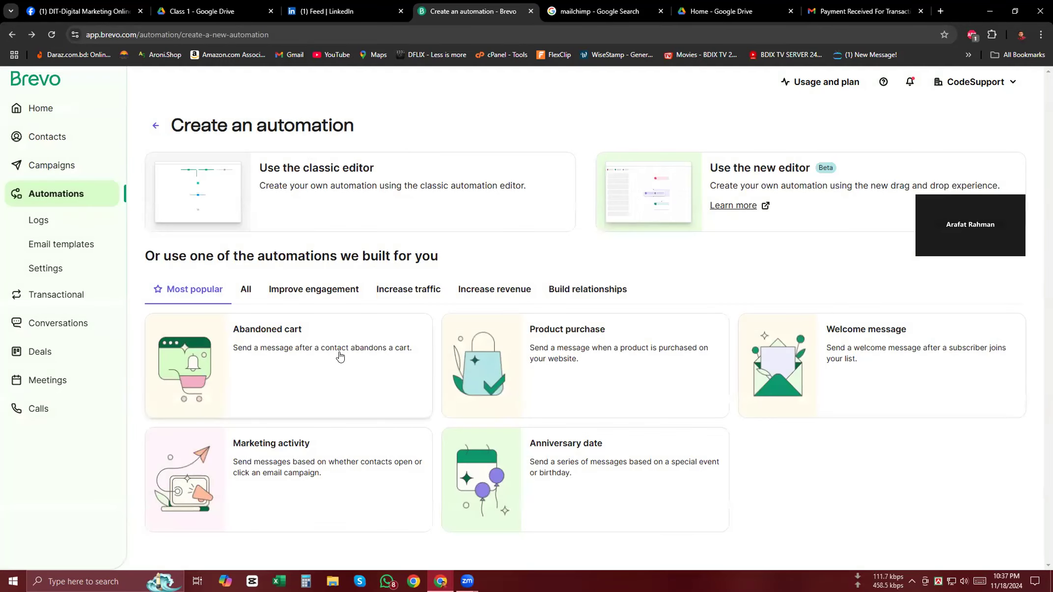
click(246, 290)
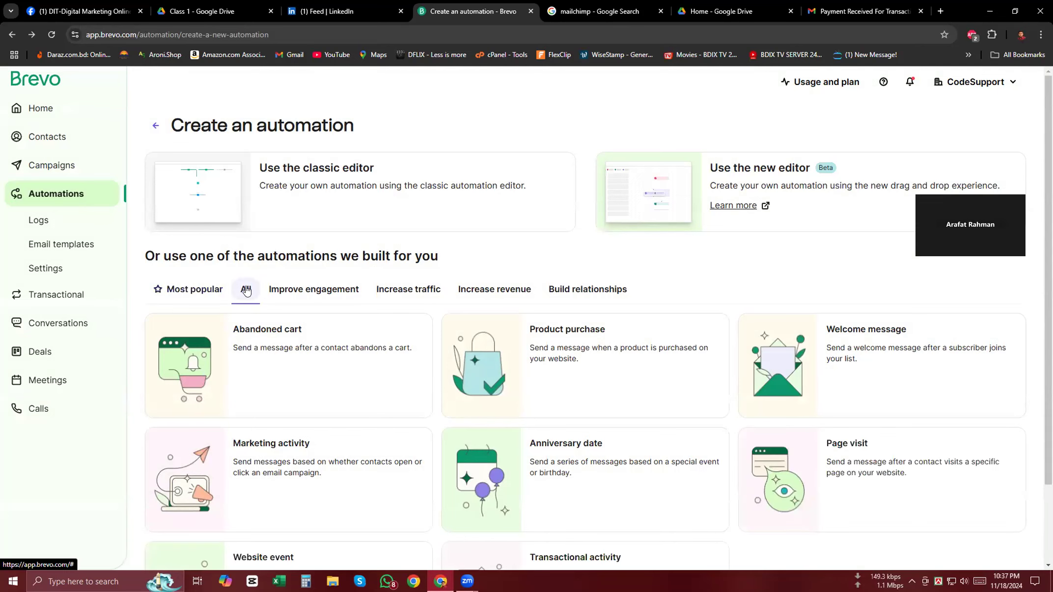
Scroll to the Page visit card and open its 'turn visitors into buyers' preview.
scroll(540, 397, down, 2)
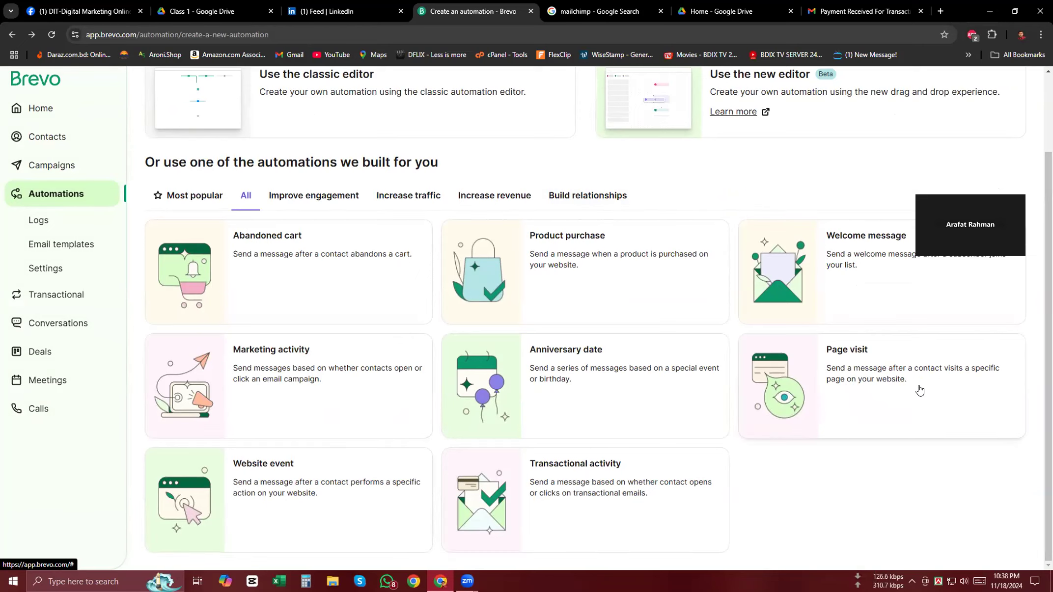
click(885, 386)
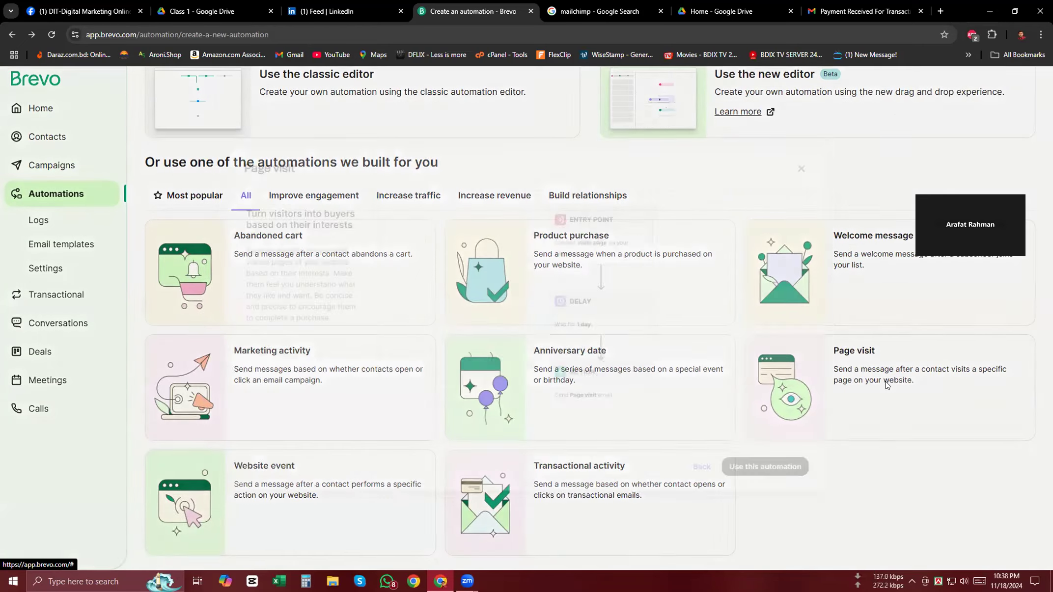
Create the '#1 Page visit' automation, keep Equal to as the page rule, and open a new tab.
click(813, 493)
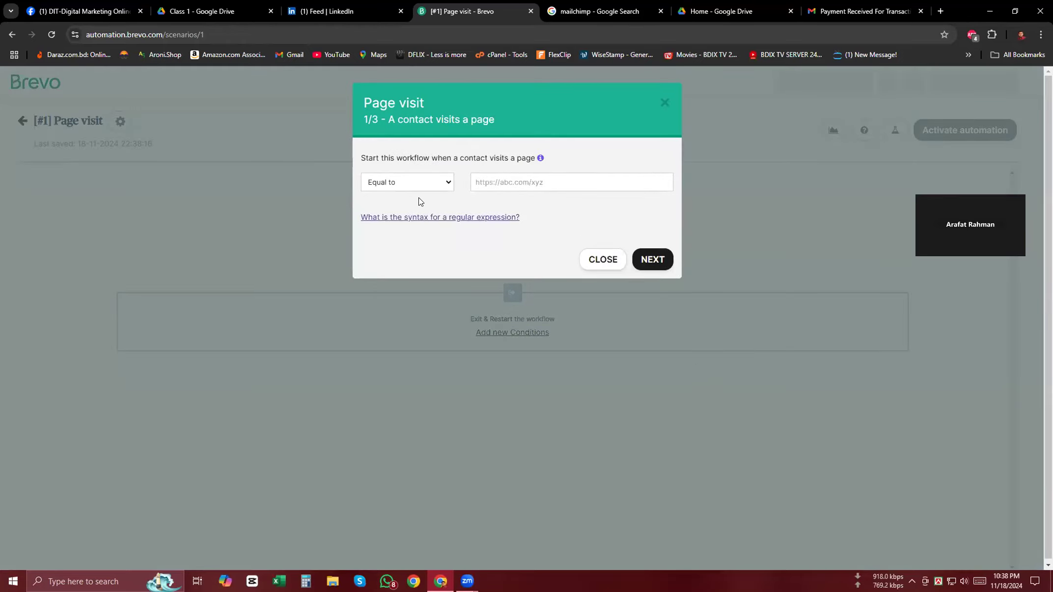
click(404, 182)
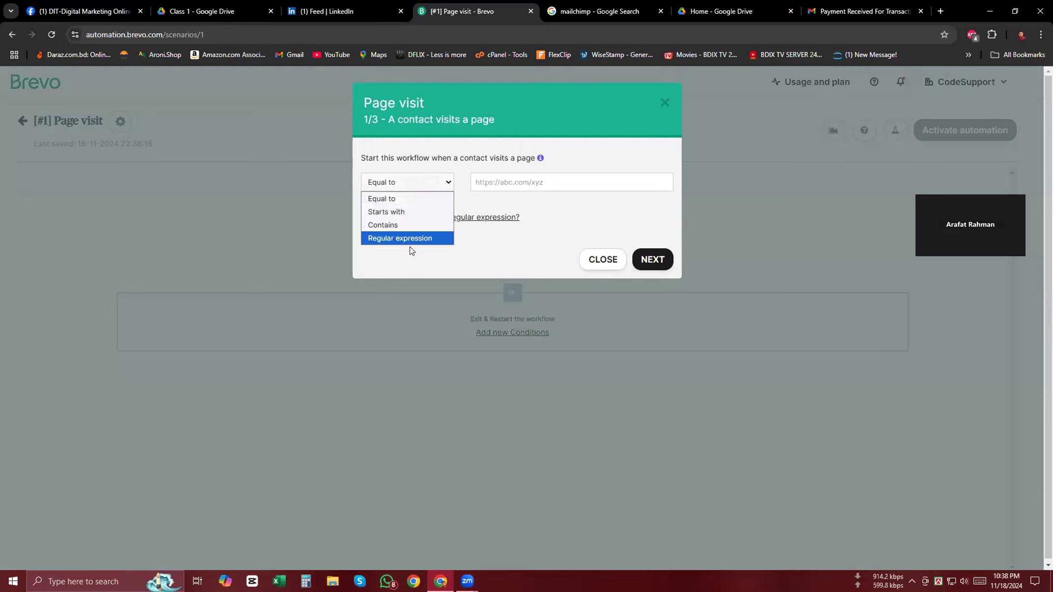
click(414, 181)
click(505, 184)
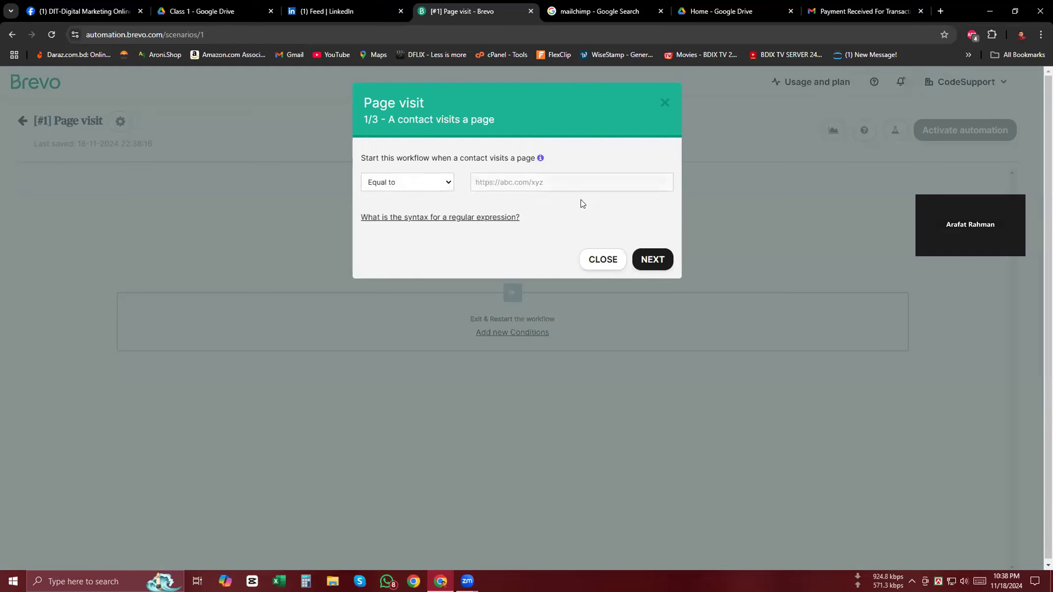
click(940, 11)
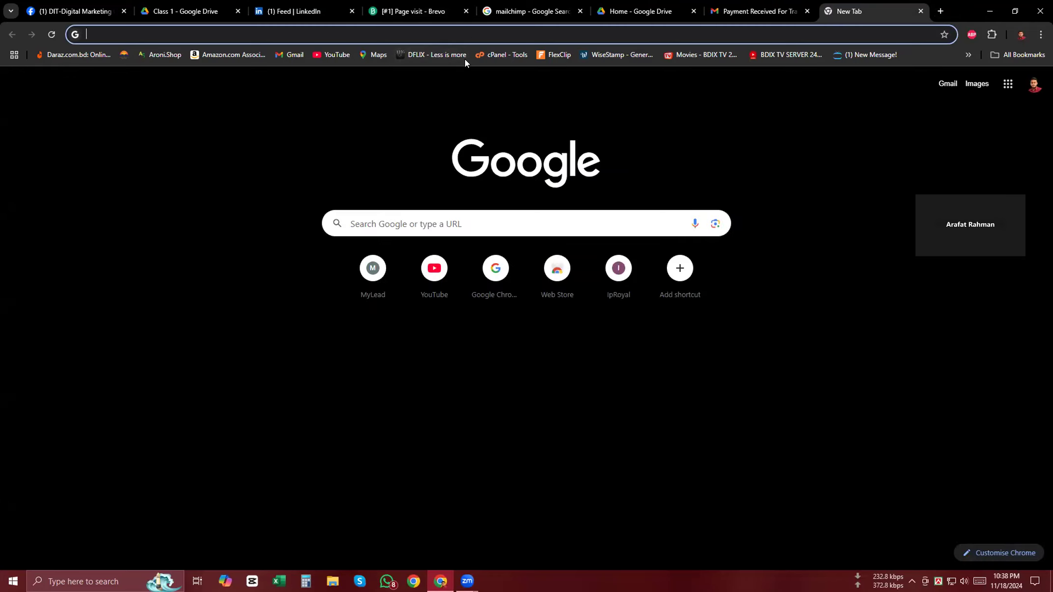
text(codesupport.co)
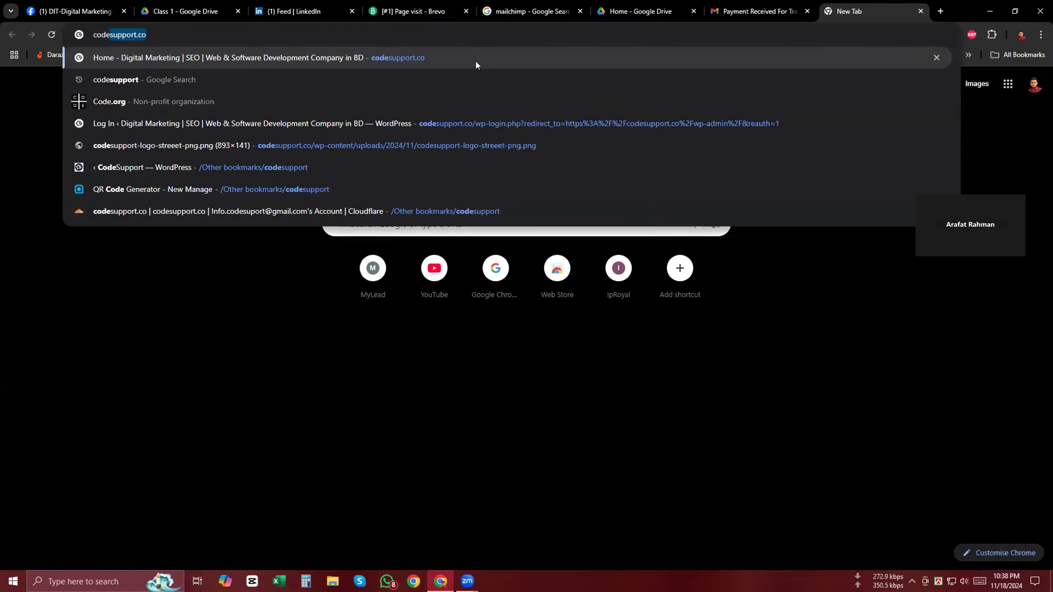
click(475, 61)
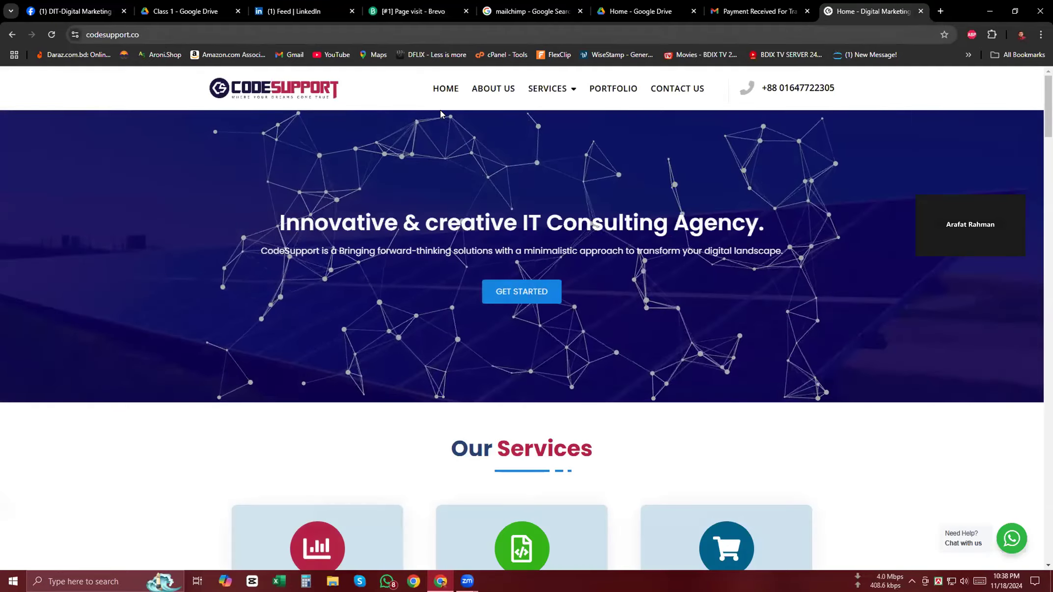
click(493, 88)
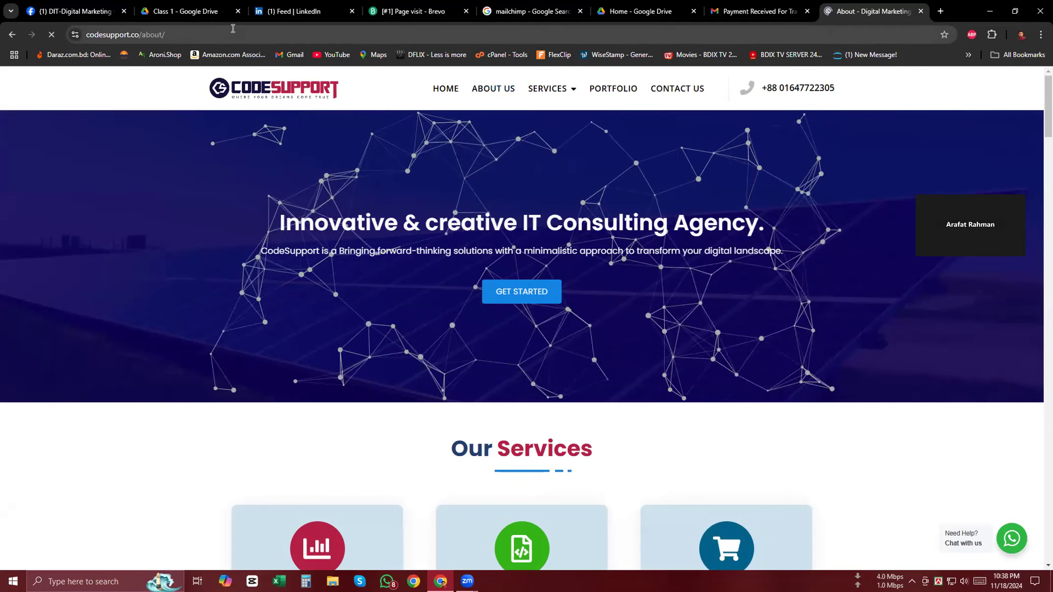
click(268, 34)
triple_click(269, 33)
key(ctrl+c)
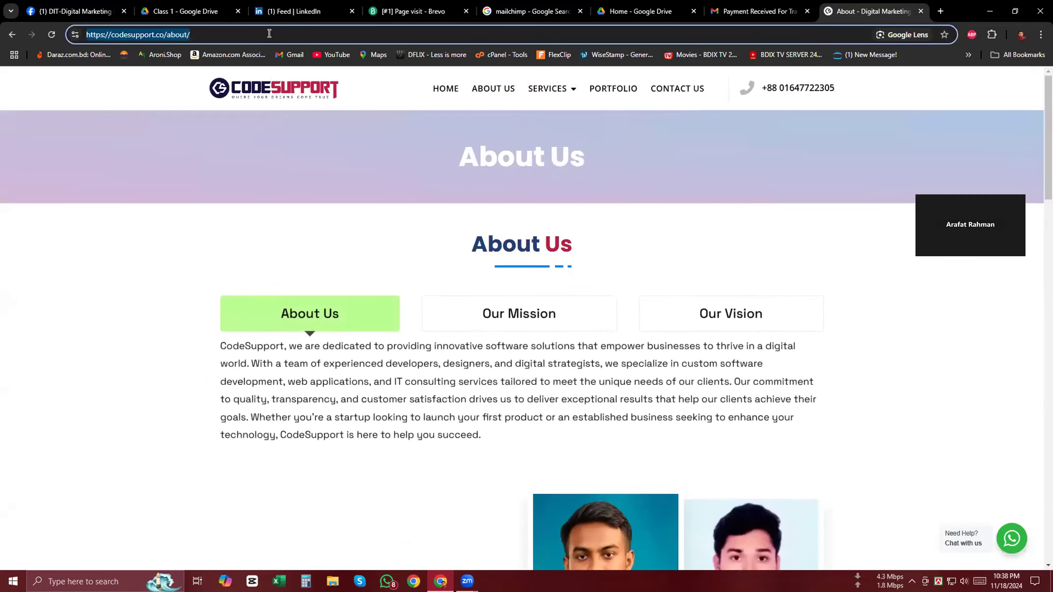
key(ctrl+shift+Tab)
key(ctrl+shift+Tab)
key(ctrl+shift+Tab)
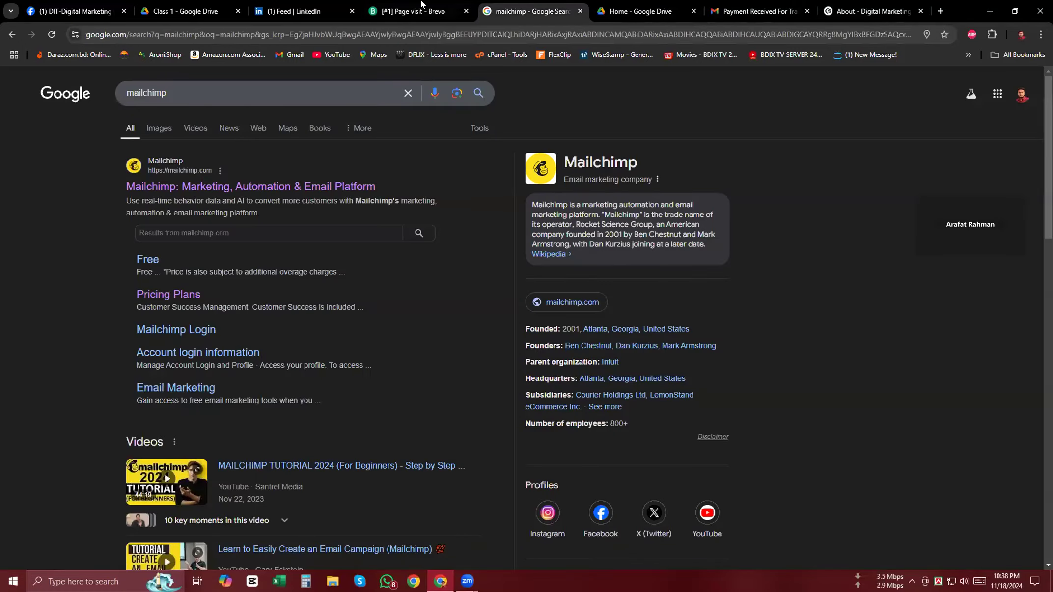
key(ctrl+shift+Tab)
click(535, 176)
key(ctrl+v)
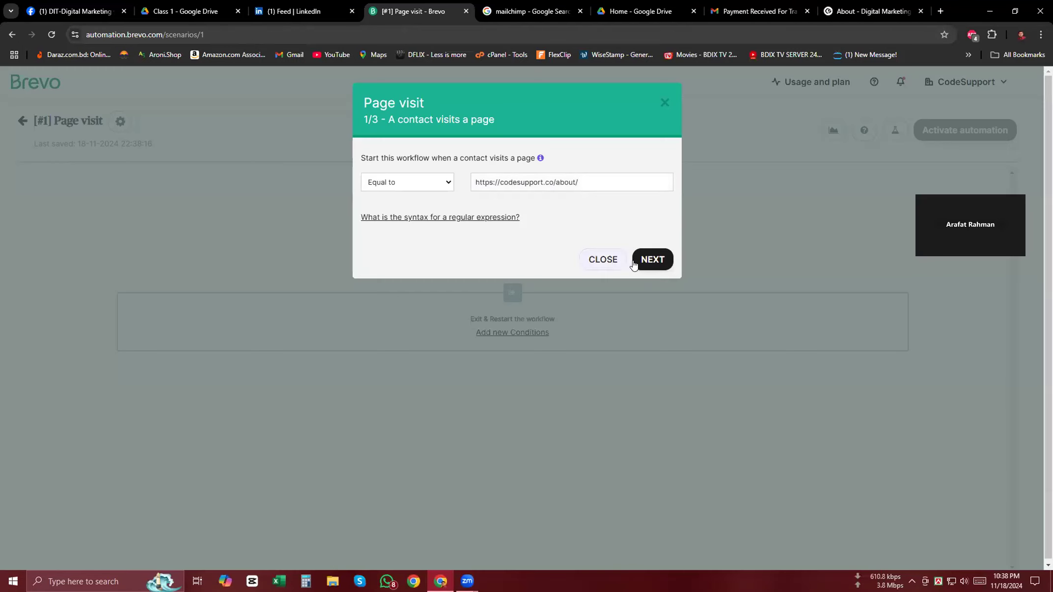
Set the wait step to 1 minute and continue to the Send an email step.
click(660, 260)
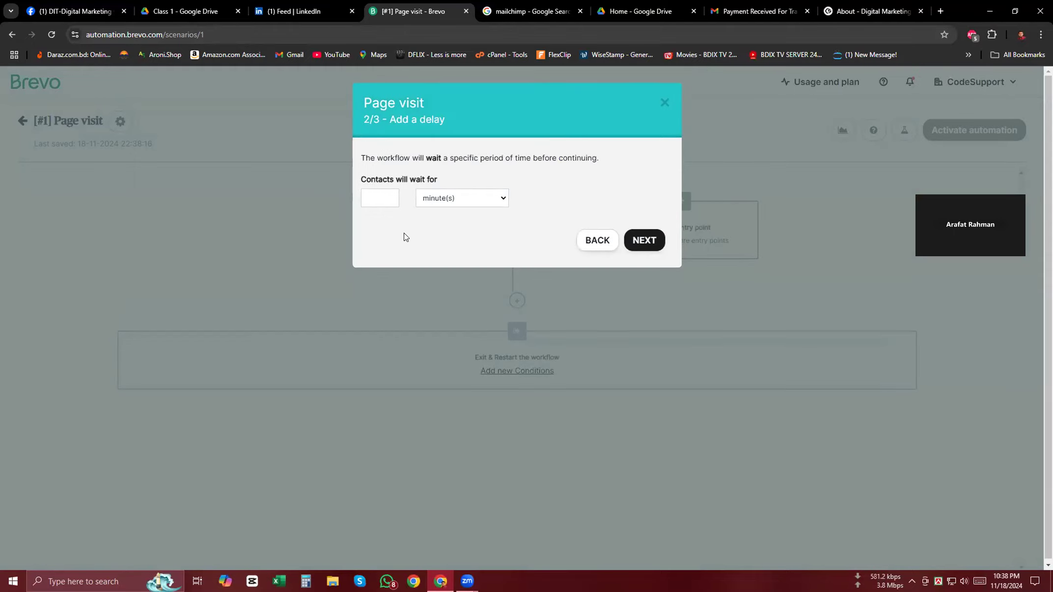
click(378, 198)
click(450, 197)
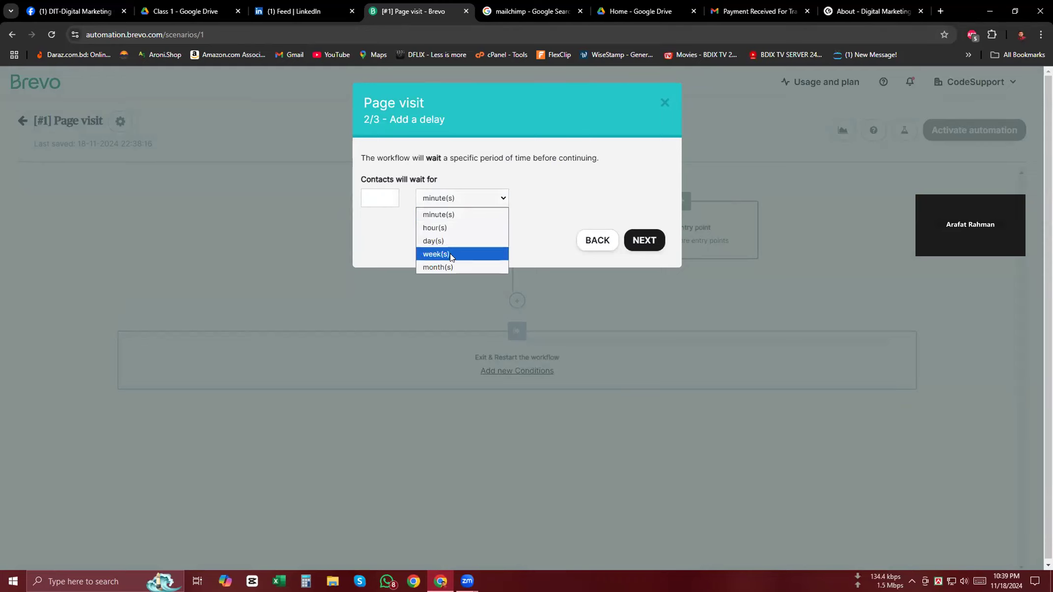
click(454, 215)
click(379, 199)
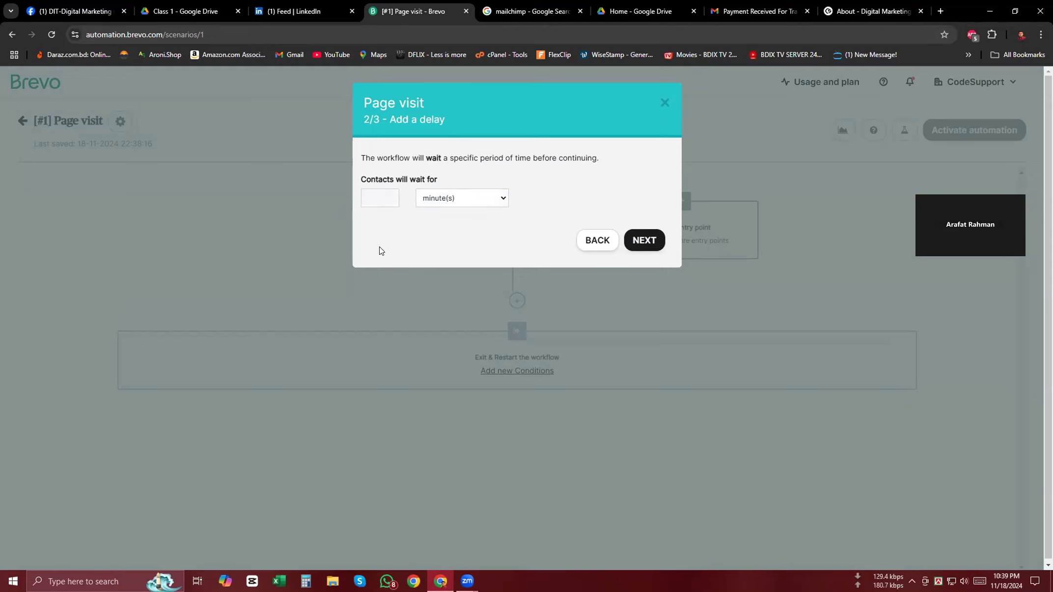
text(1)
click(646, 240)
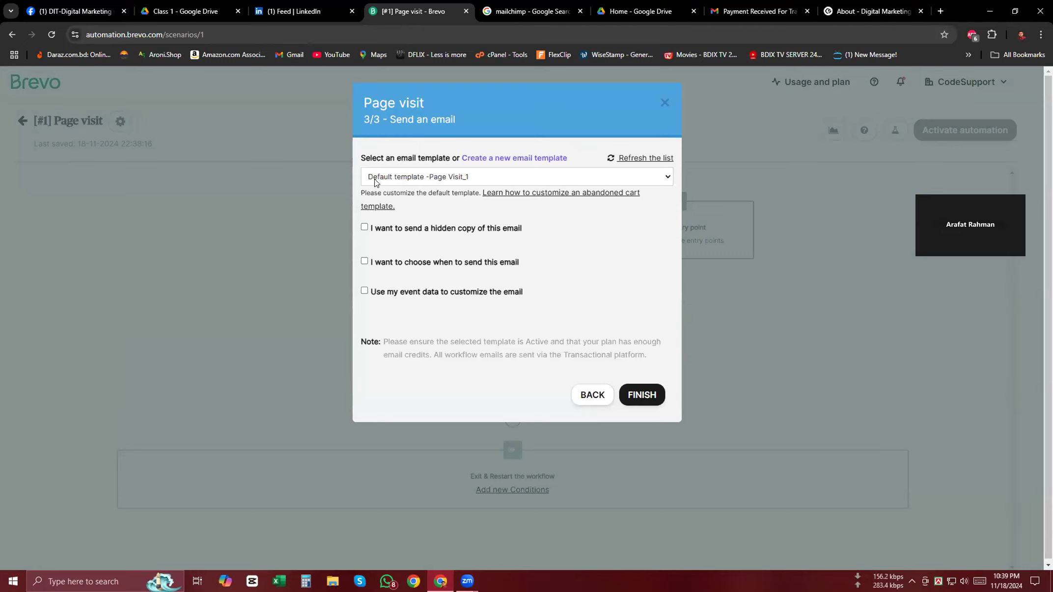
Pick the Default template -Page Visit_1 email and finish the '#1 Page visit' workflow.
click(479, 178)
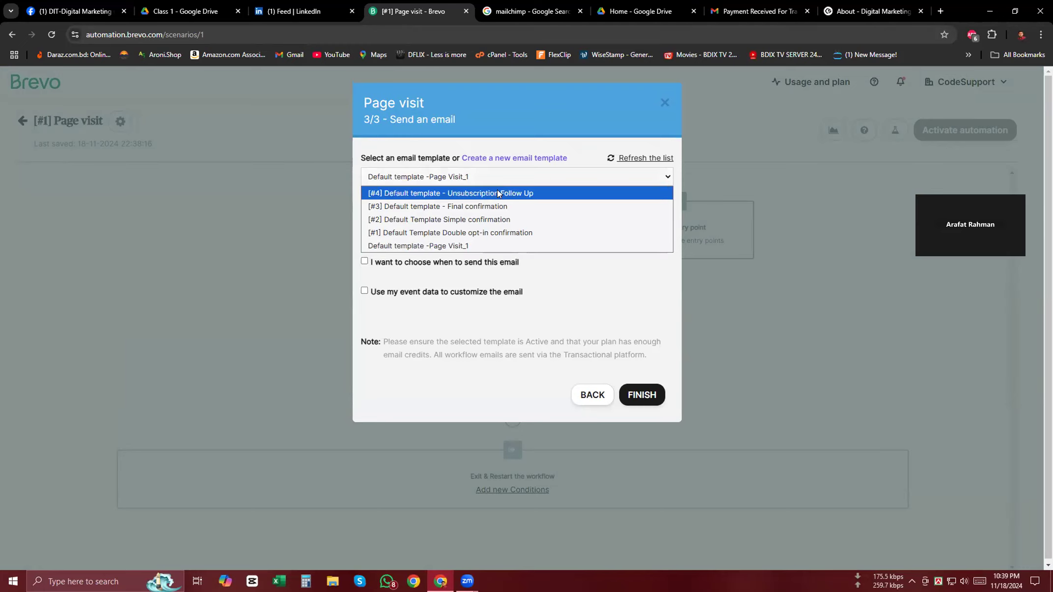
click(495, 250)
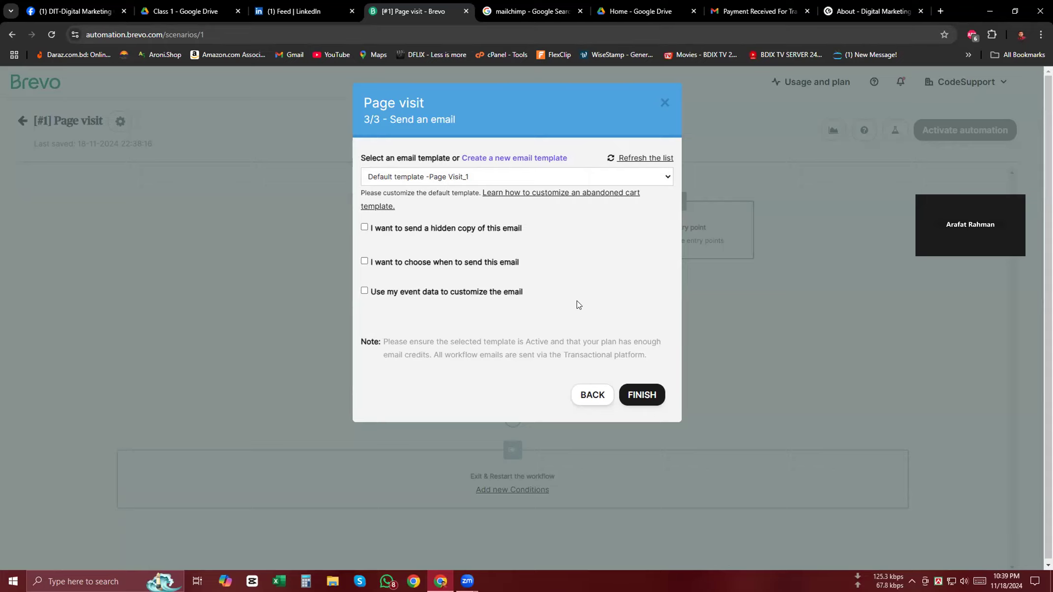
click(651, 396)
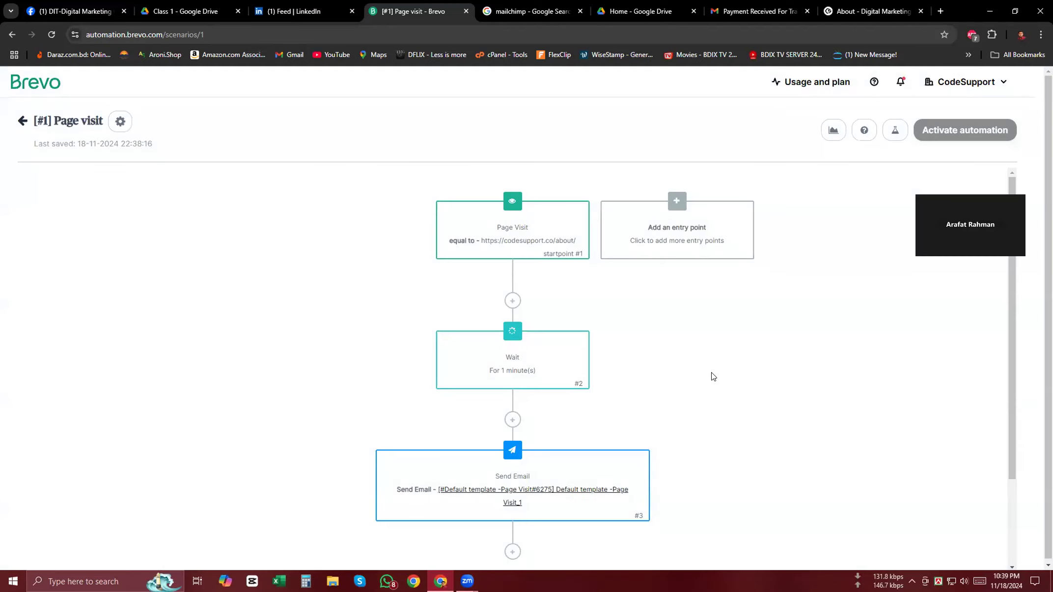
scroll(705, 377, down, 2)
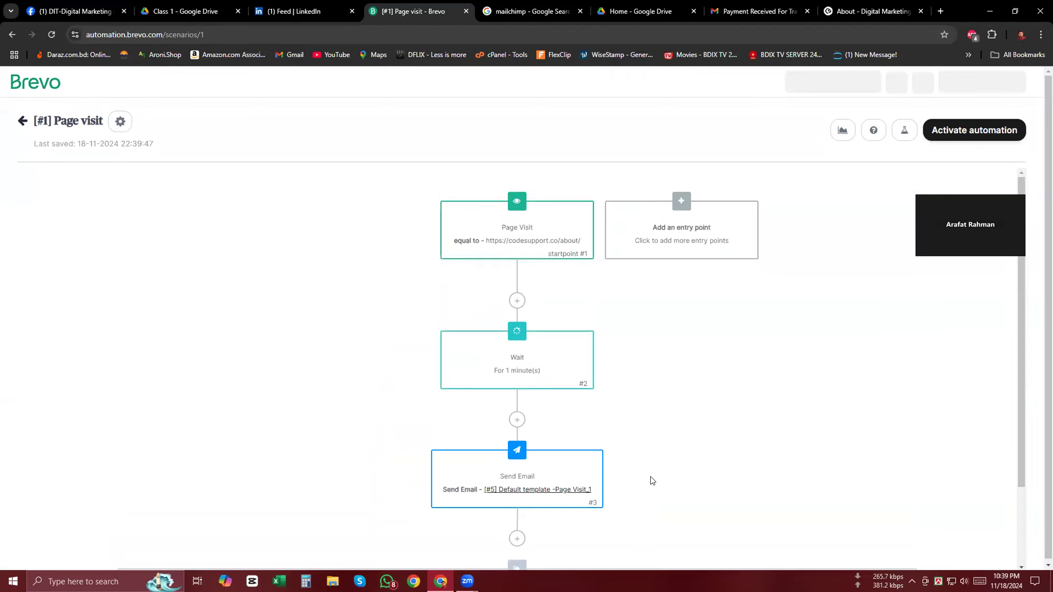
scroll(630, 480, down, 2)
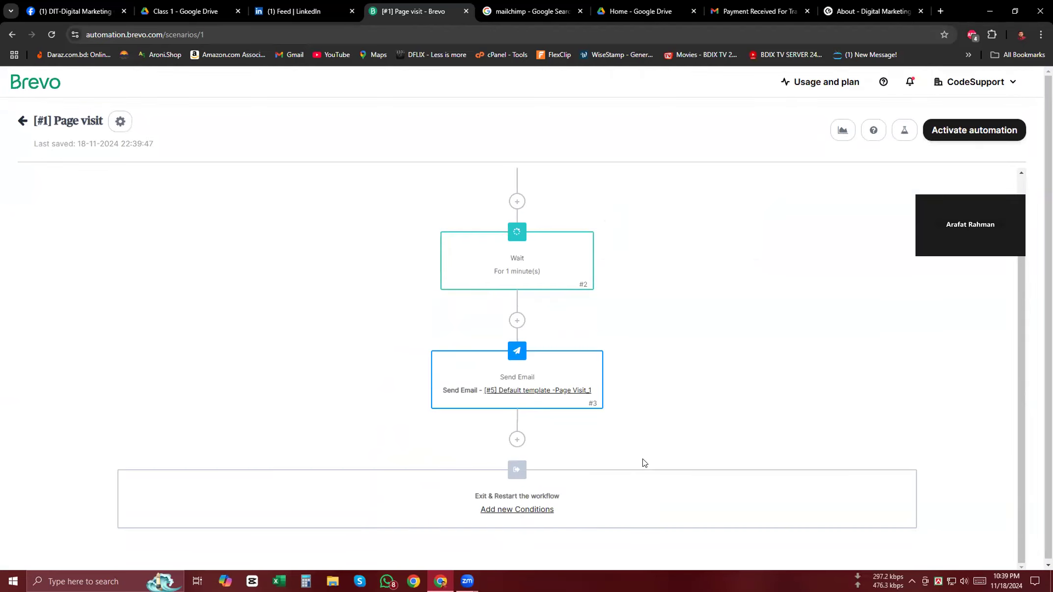
scroll(643, 470, up, 2)
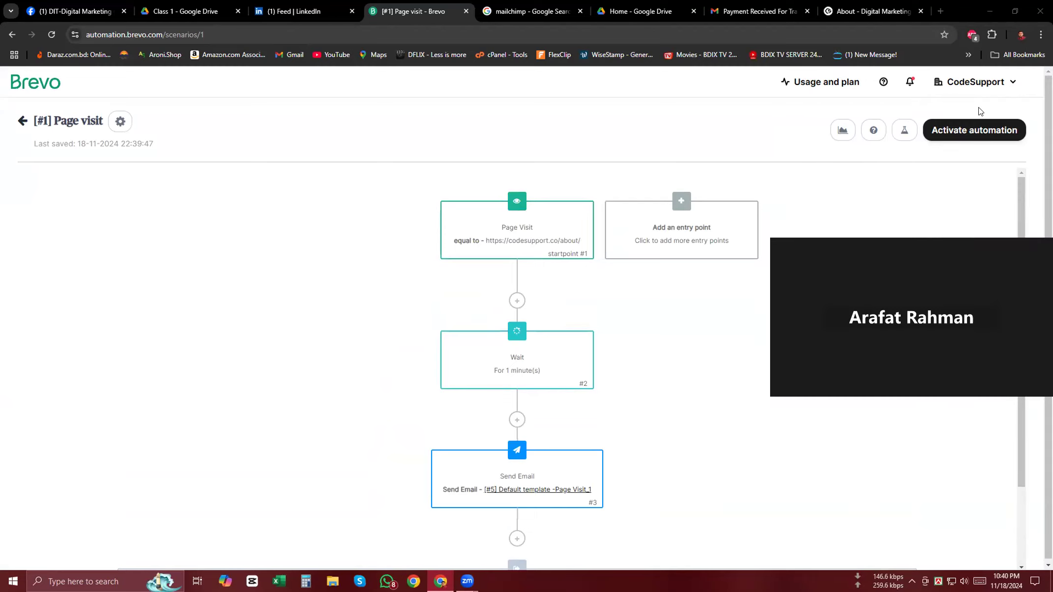
Switch to a different Chrome profile and load codesupport.co.
click(1021, 34)
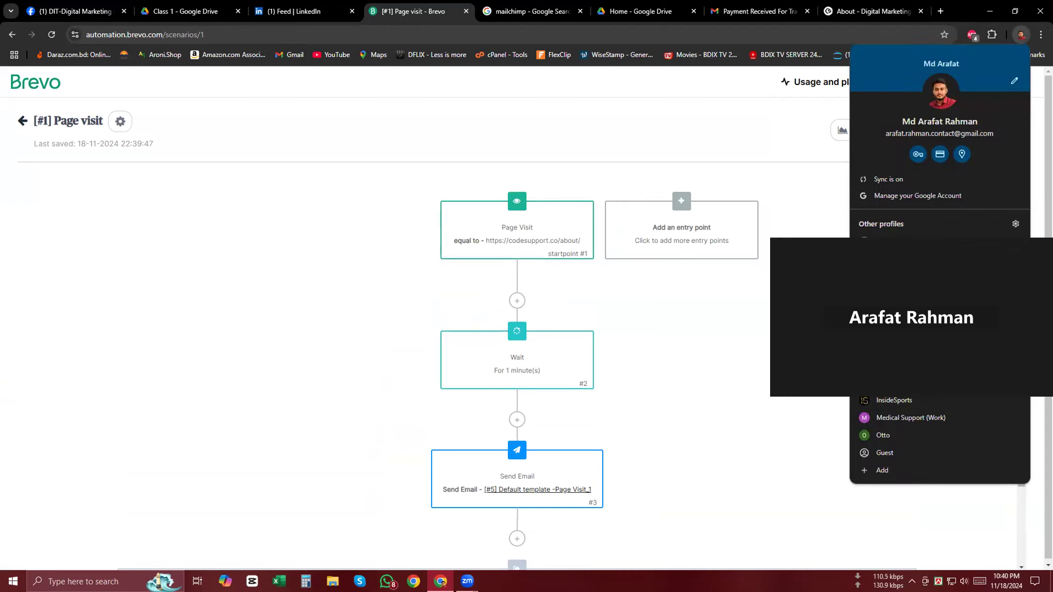
click(898, 313)
text(codre)
key(BackSpace)
key(BackSpace)
text(e)
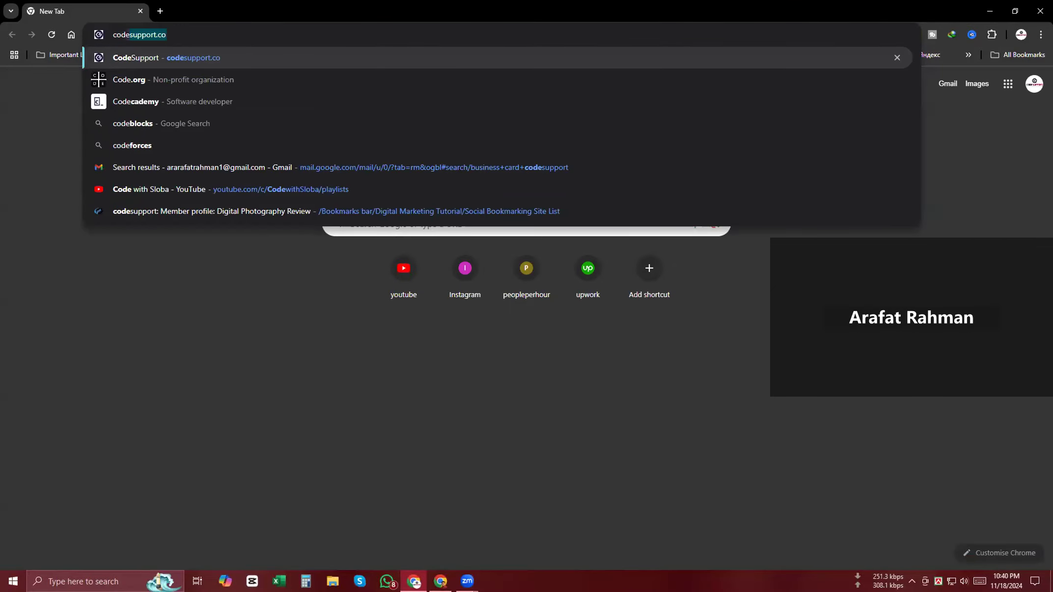
key(Return)
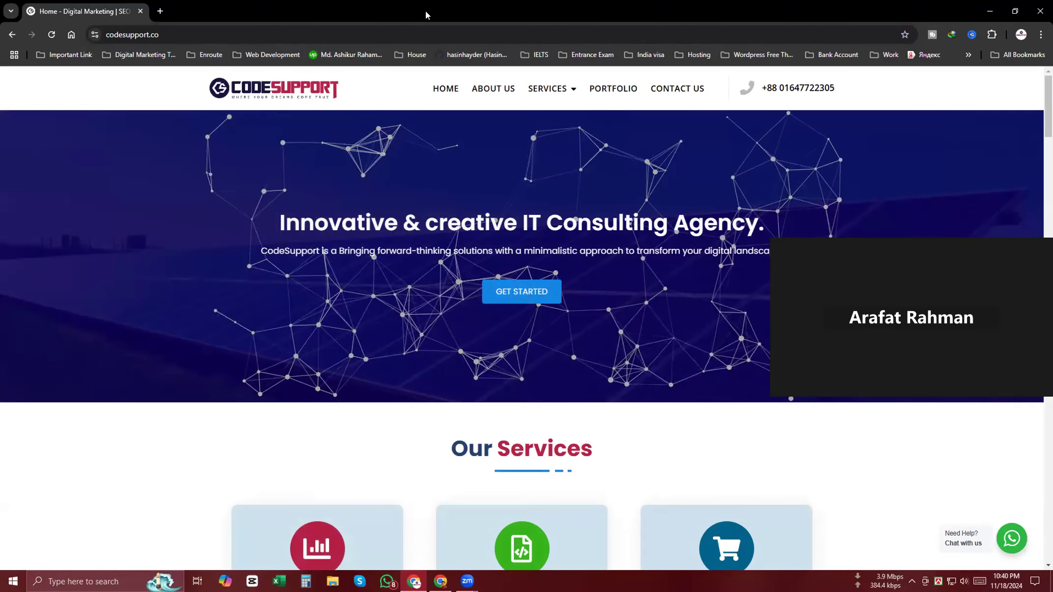
Visit the About Us page, read Our Mission and Our Vision, then open Gmail in a new tab.
click(498, 94)
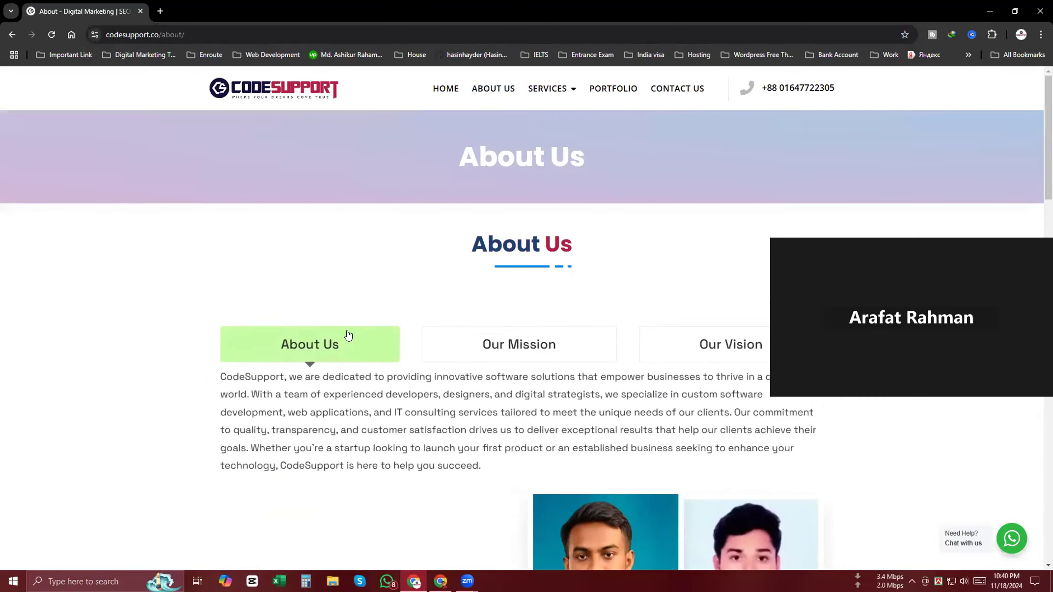
click(520, 307)
scroll(667, 301, down, 1)
scroll(677, 306, down, 5)
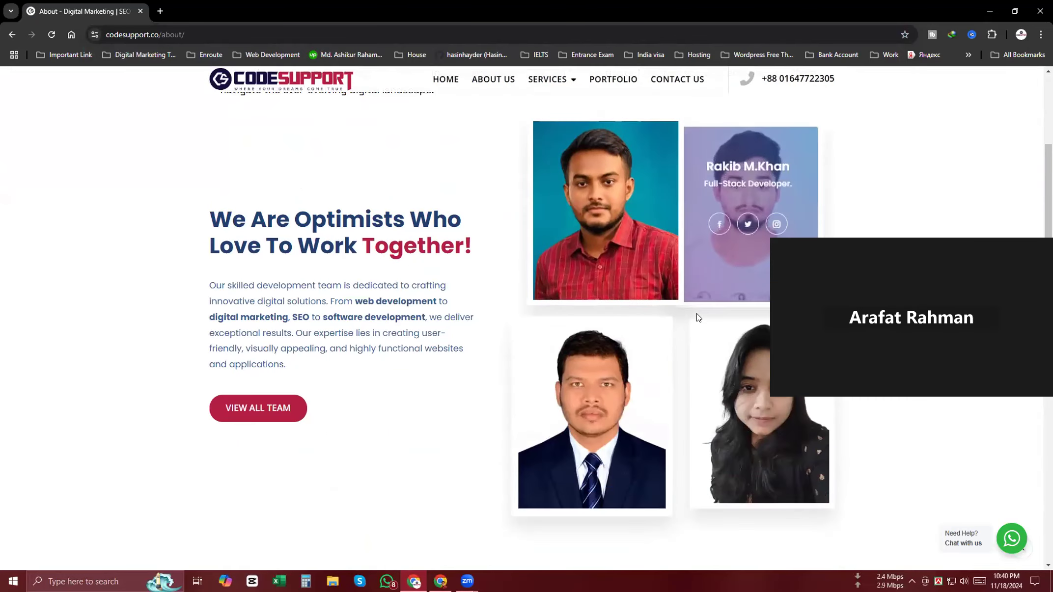
scroll(707, 339, up, 6)
click(759, 317)
scroll(628, 492, down, 1)
scroll(628, 489, down, 5)
scroll(628, 484, up, 6)
scroll(630, 485, down, 15)
scroll(631, 486, down, 6)
scroll(630, 484, up, 8)
scroll(629, 483, down, 8)
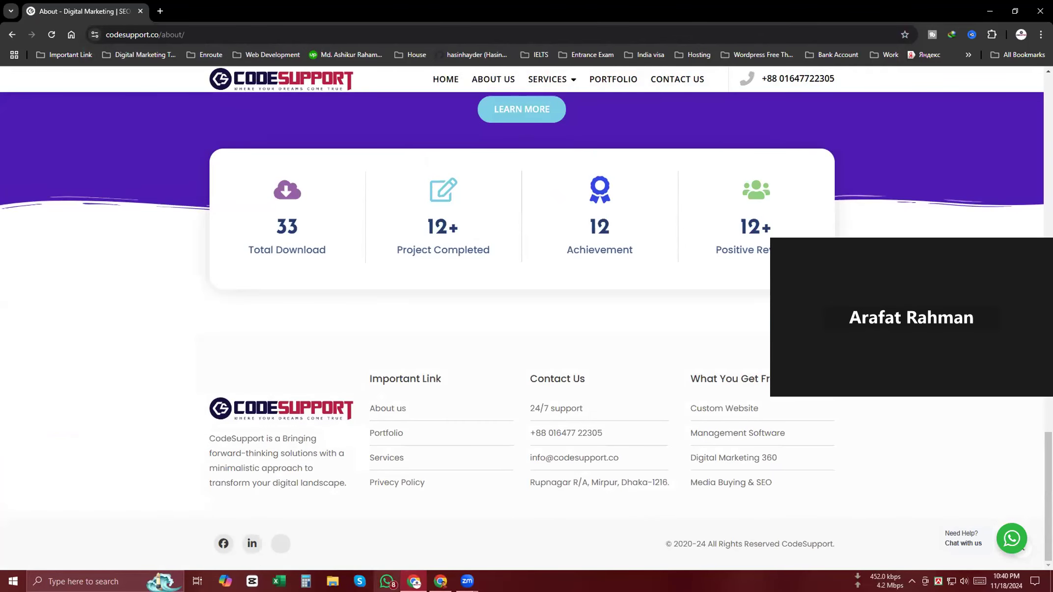
key(ctrl+t)
click(947, 85)
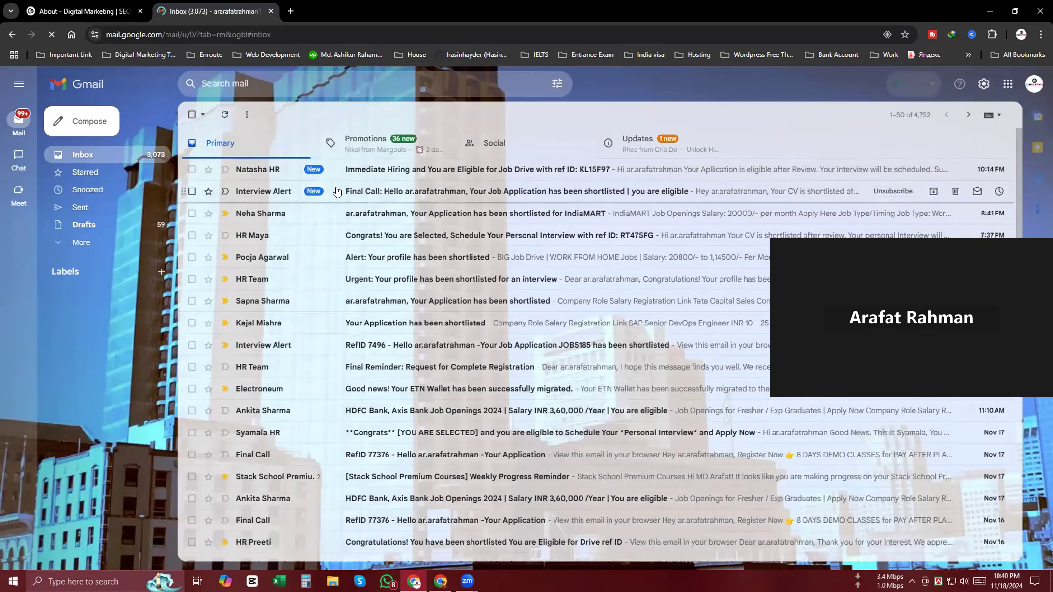
Check Gmail's Promotions, Updates and Spam for the test email, then return to Primary.
click(378, 141)
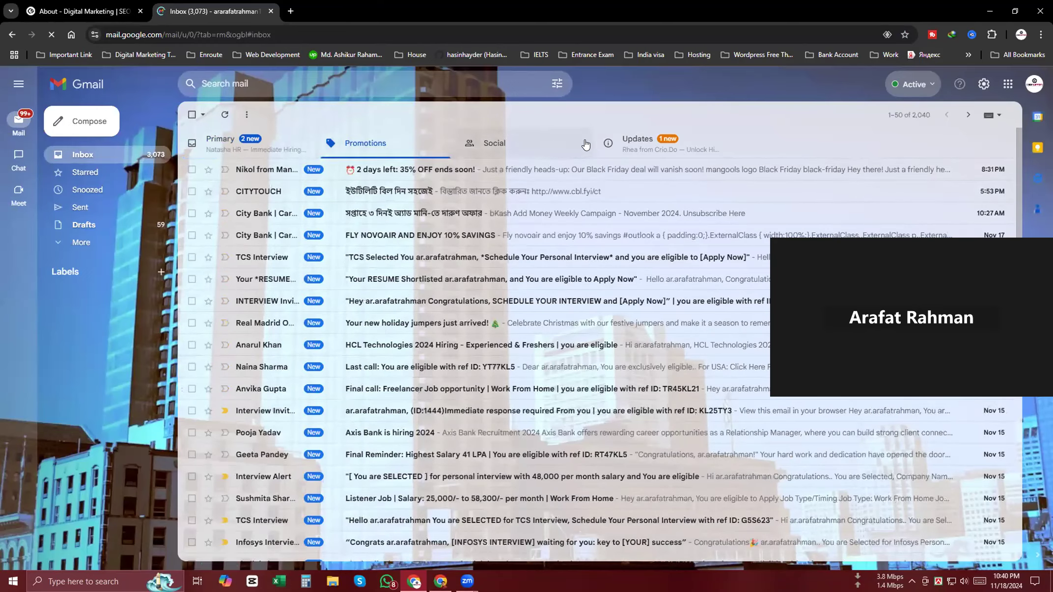
click(665, 150)
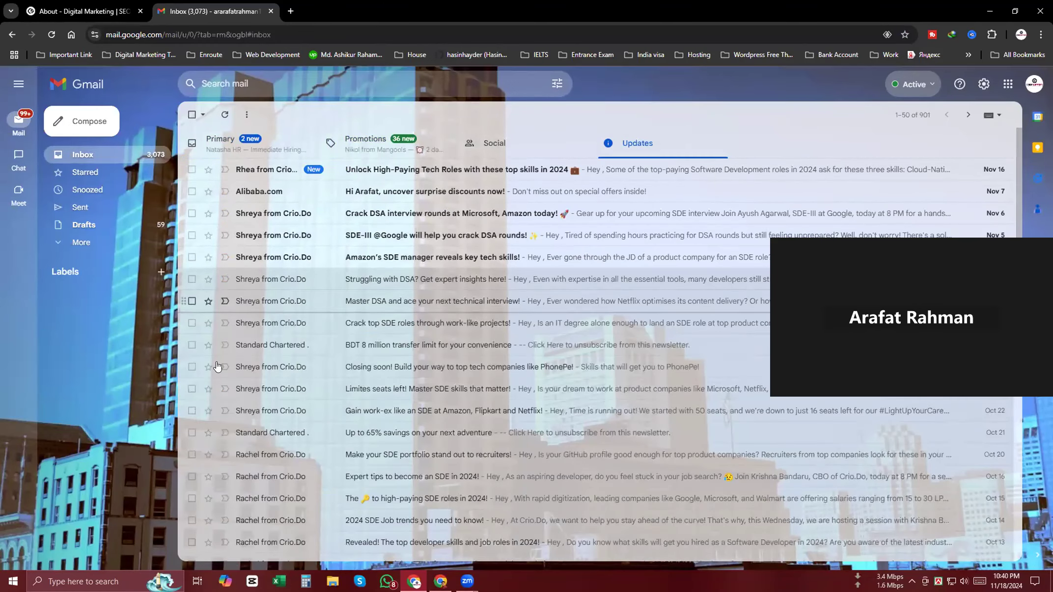
click(91, 242)
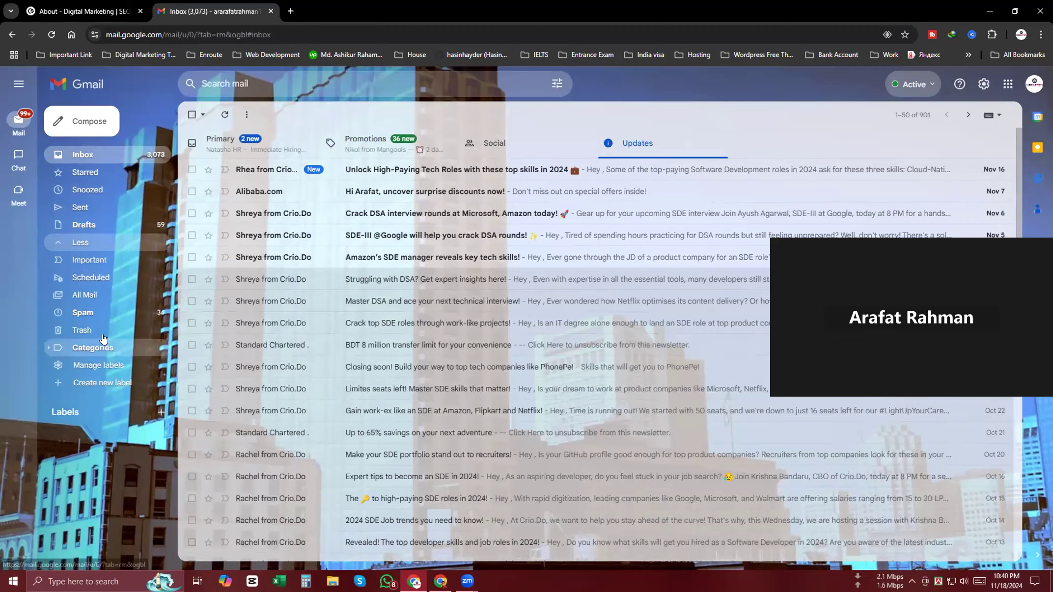
click(105, 316)
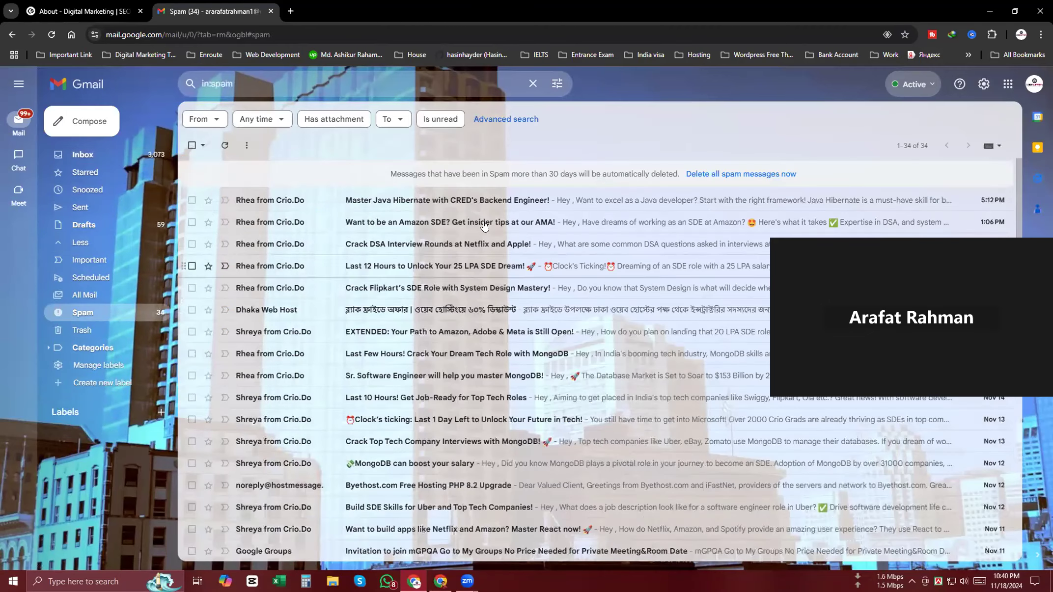
click(110, 157)
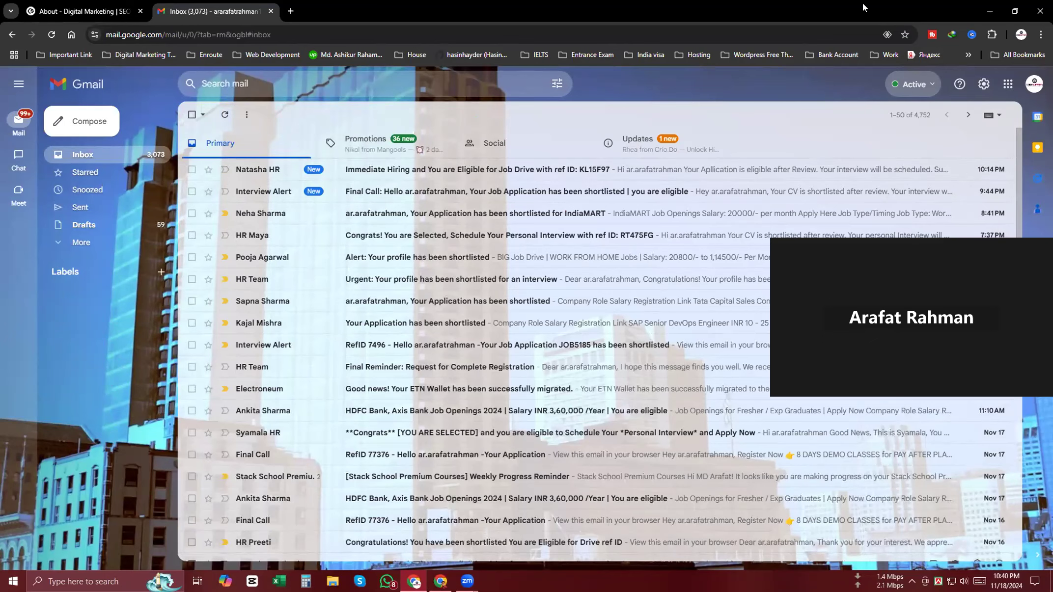
click(440, 581)
click(940, 11)
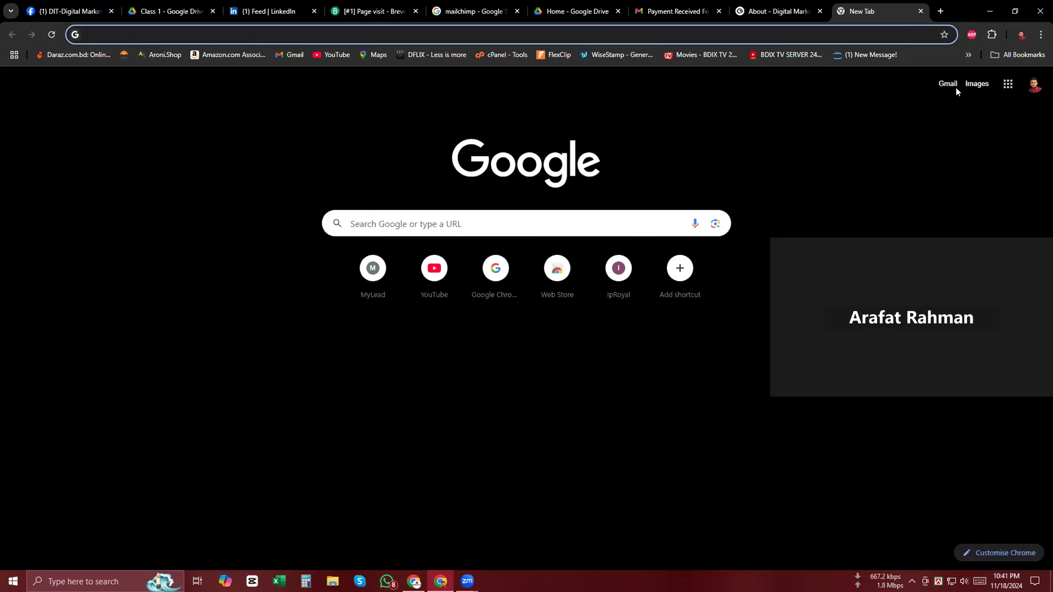
Open Gmail in the new tab, then scroll the Page visit workflow to its Send Email node.
click(943, 84)
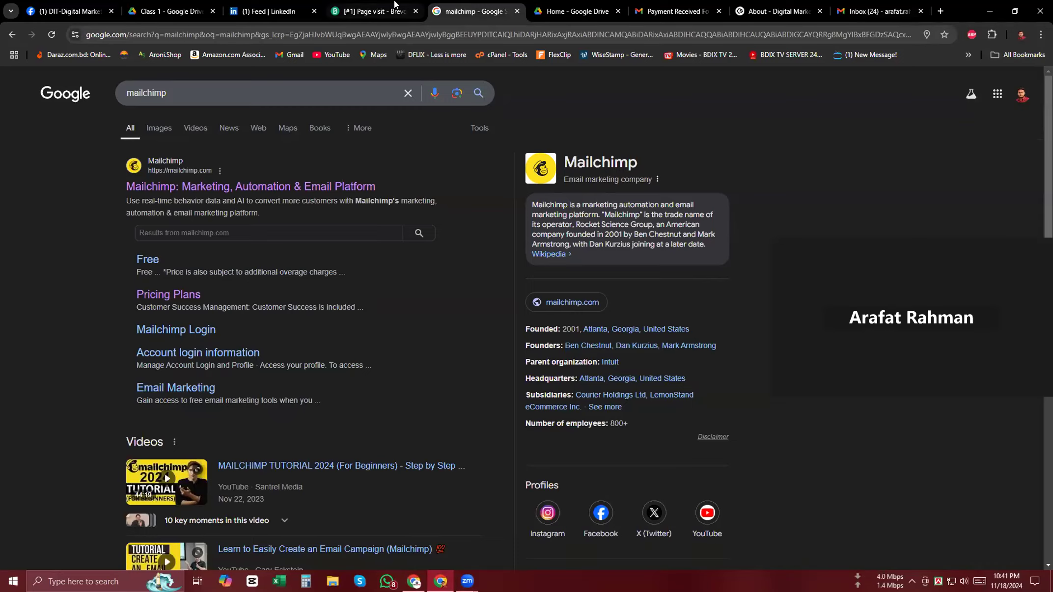
click(371, 10)
scroll(650, 272, down, 1)
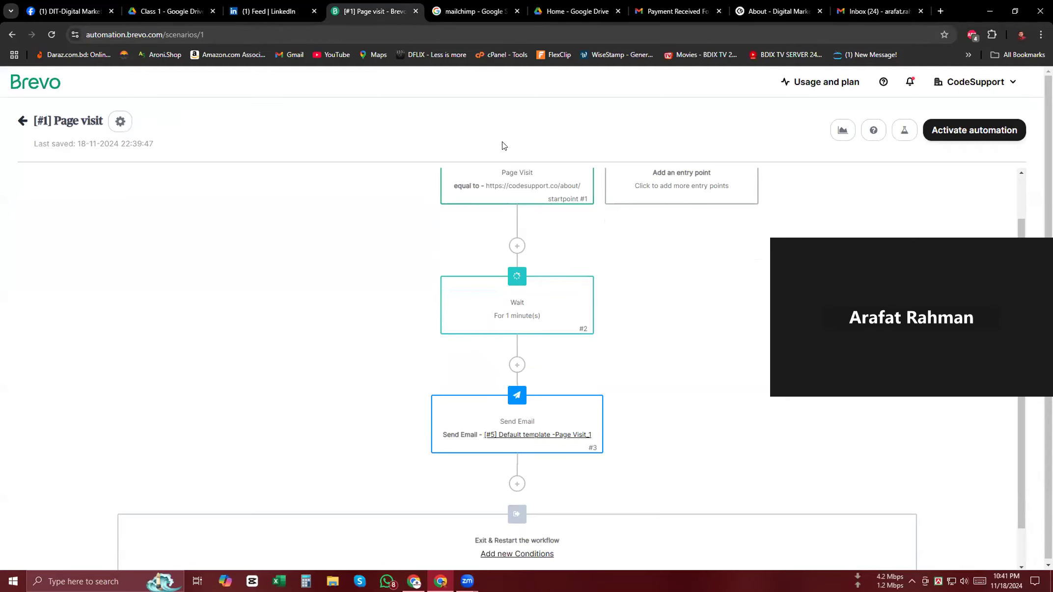
scroll(630, 275, up, 1)
mouse_move(514, 254)
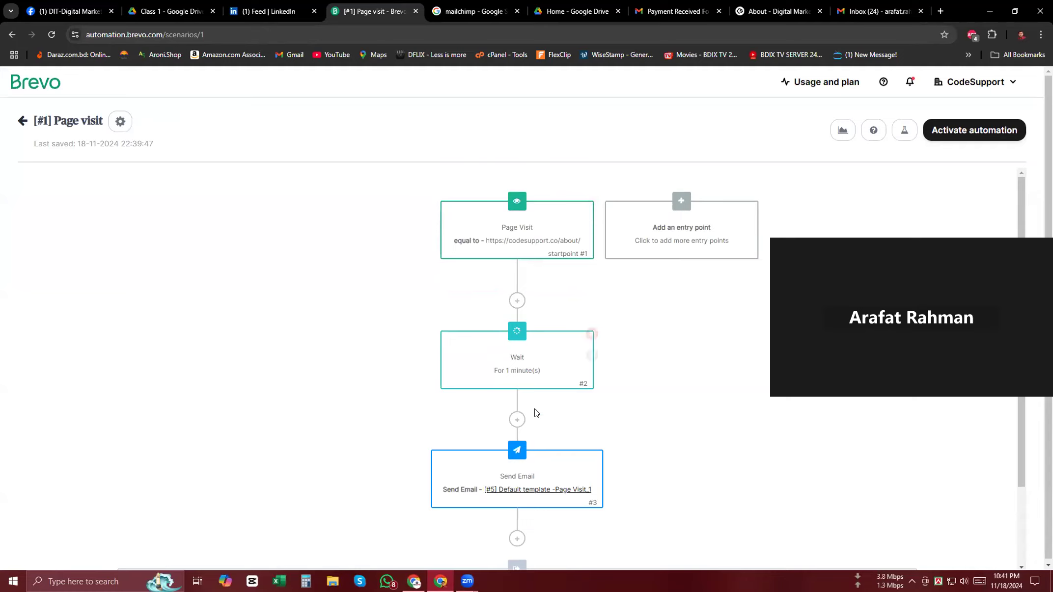
scroll(535, 413, down, 1)
scroll(520, 518, down, 1)
mouse_move(518, 381)
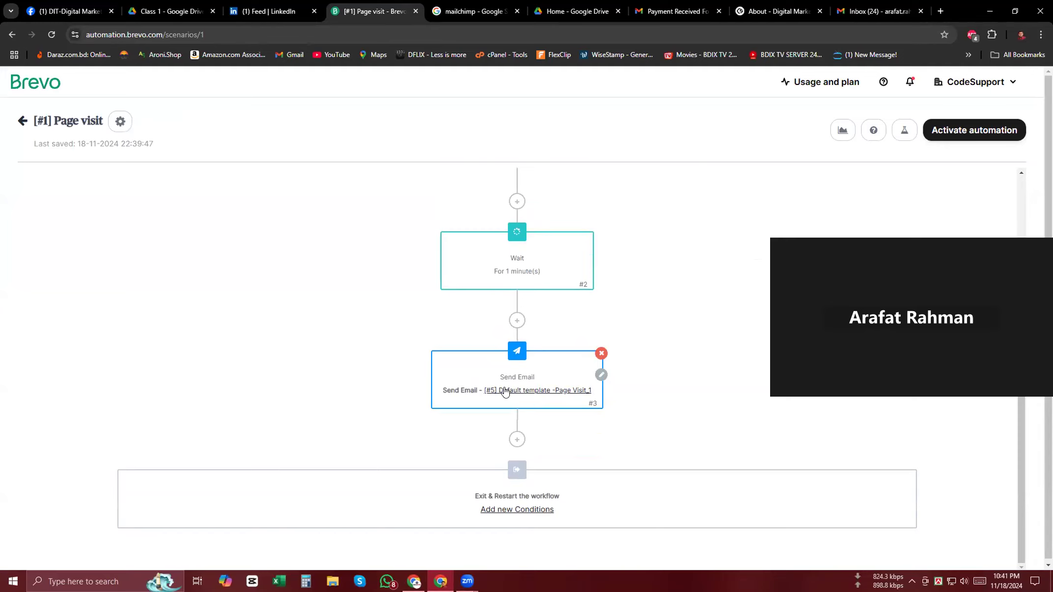
Open the 'Default template - Page Visit_1' email from the Send Email node and edit its content.
click(570, 391)
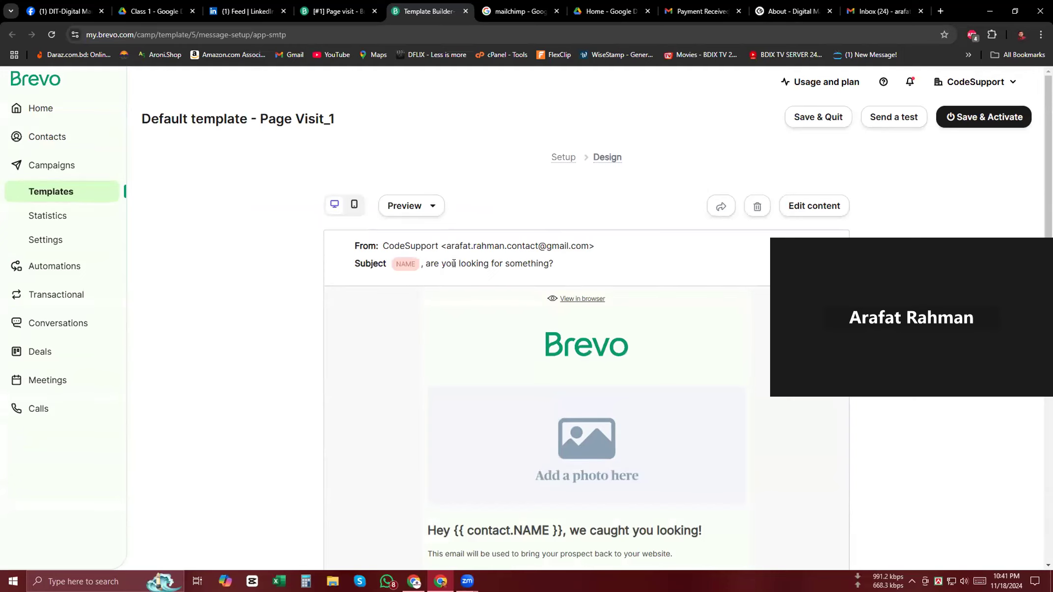
scroll(430, 299, down, 8)
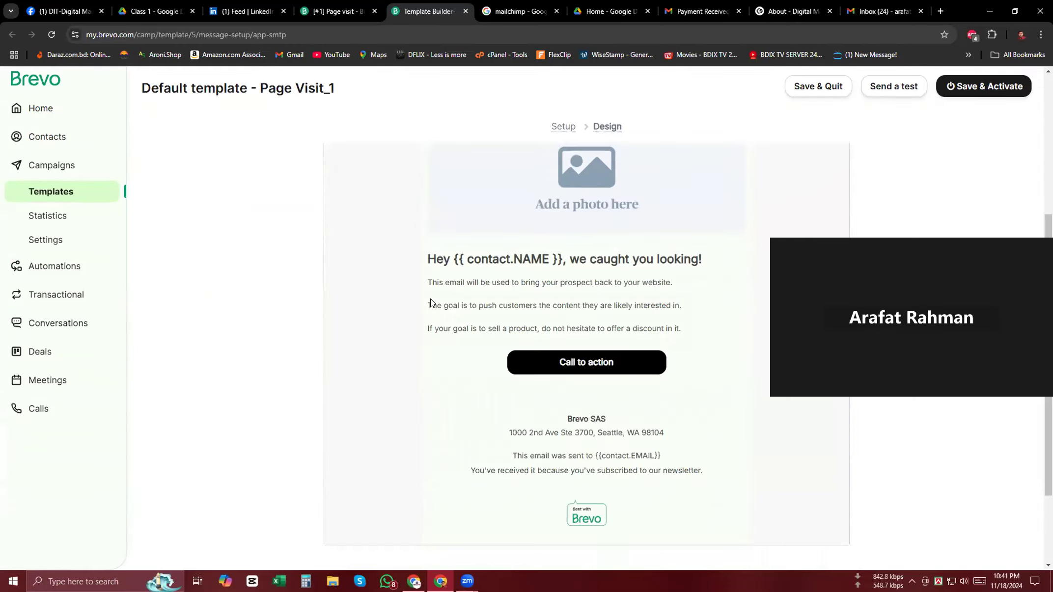
scroll(442, 289, up, 8)
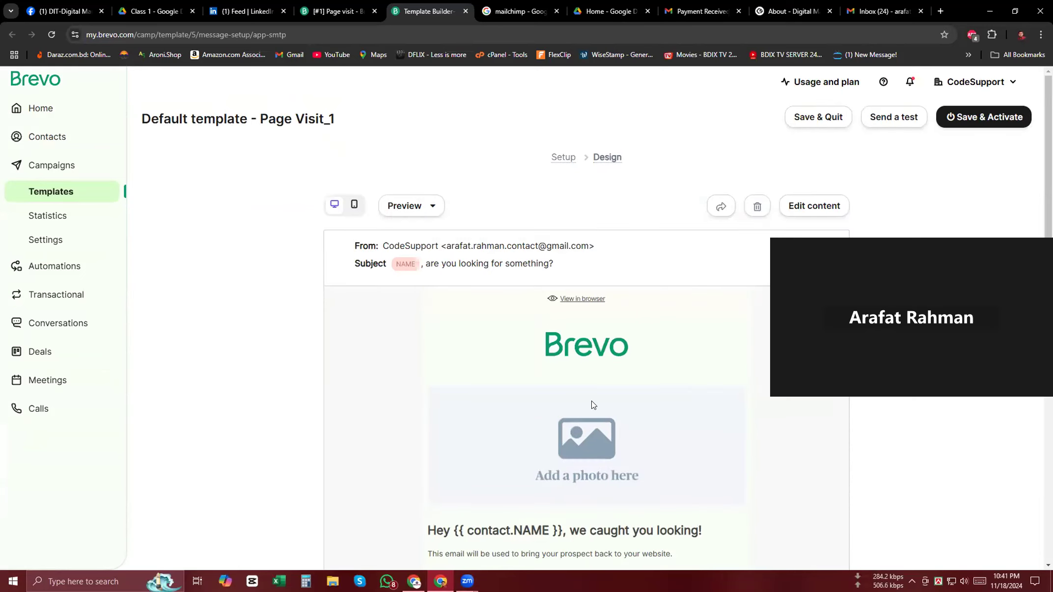
click(811, 207)
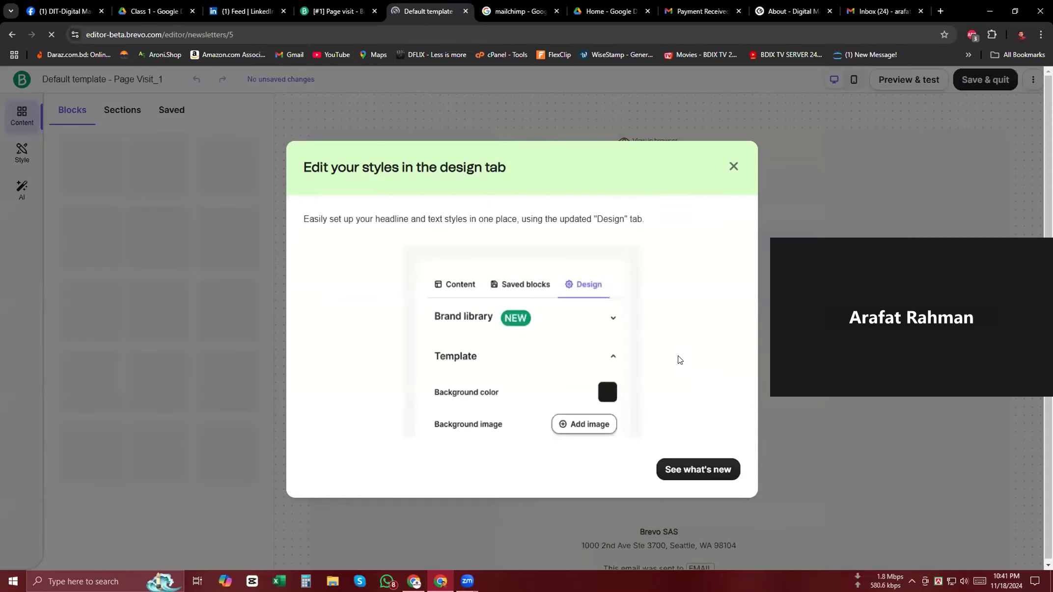
Dismiss the editor tour and replace the photo placeholder with the uploaded image 133847.jpg.
click(669, 470)
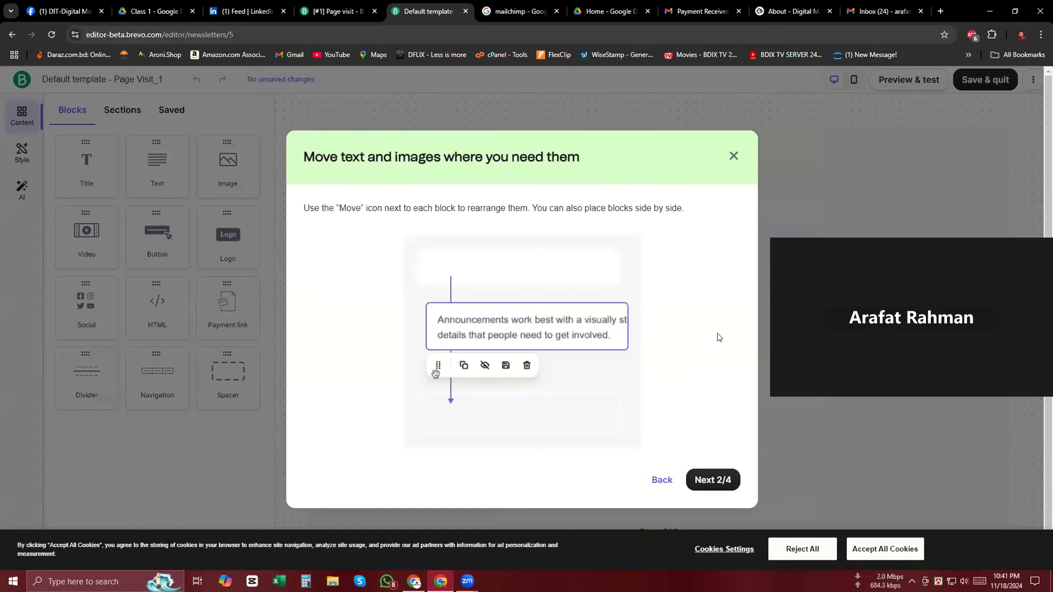
click(733, 157)
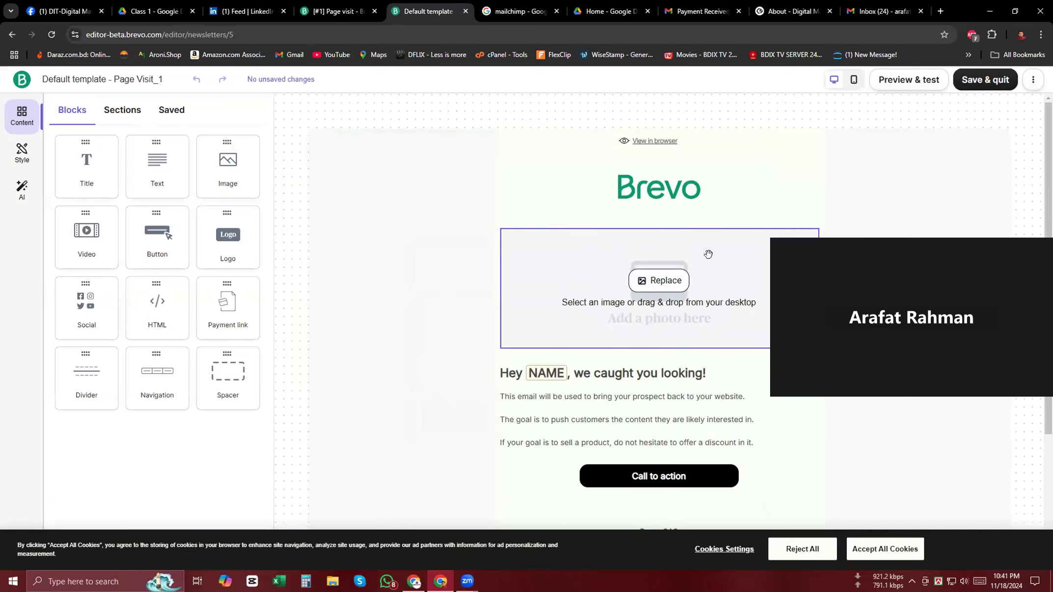
click(660, 283)
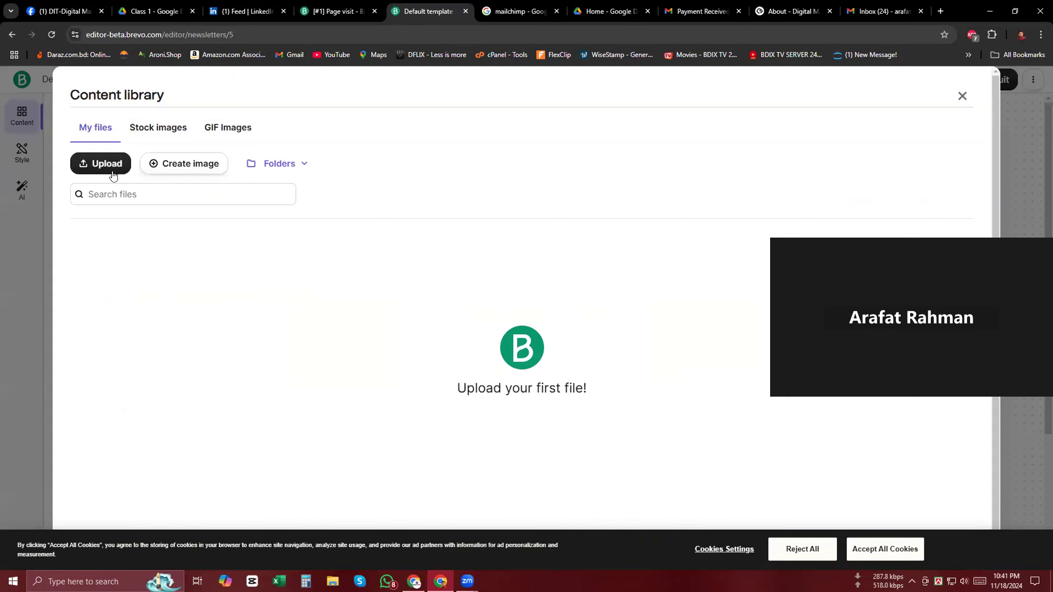
click(106, 162)
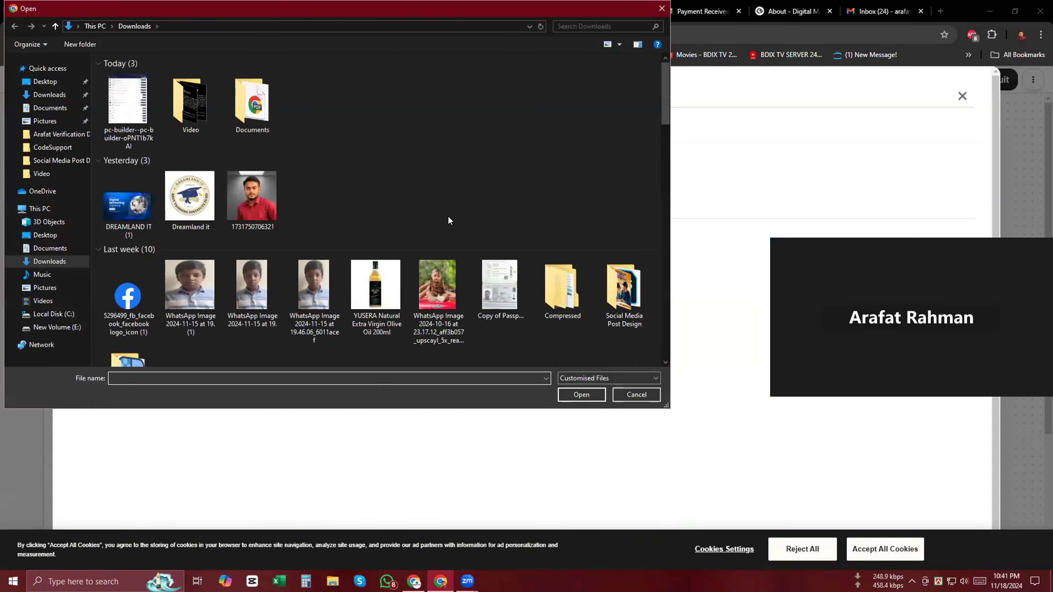
scroll(530, 199, down, 6)
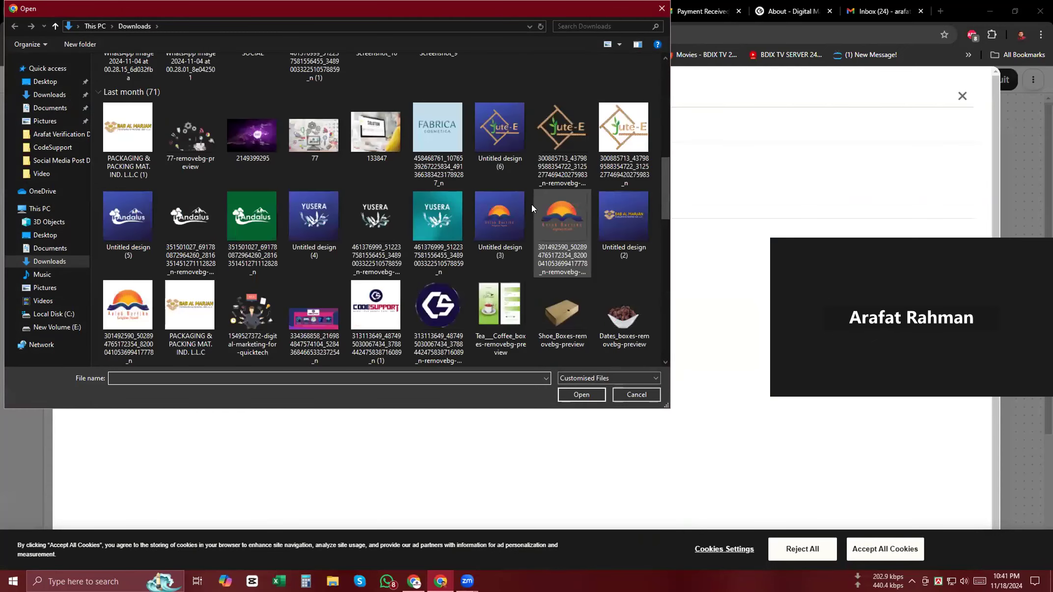
click(298, 145)
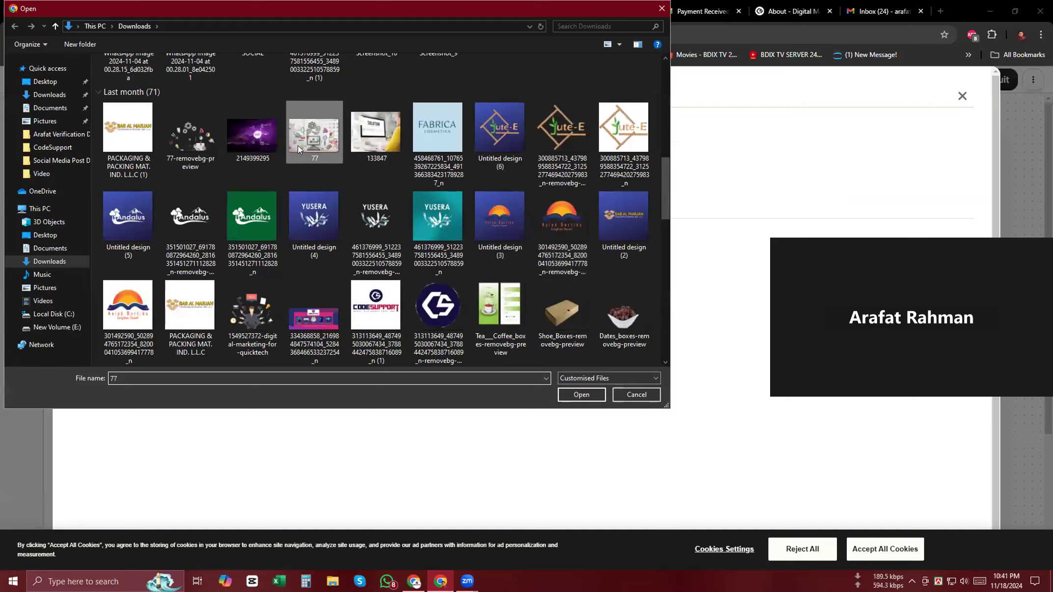
click(587, 395)
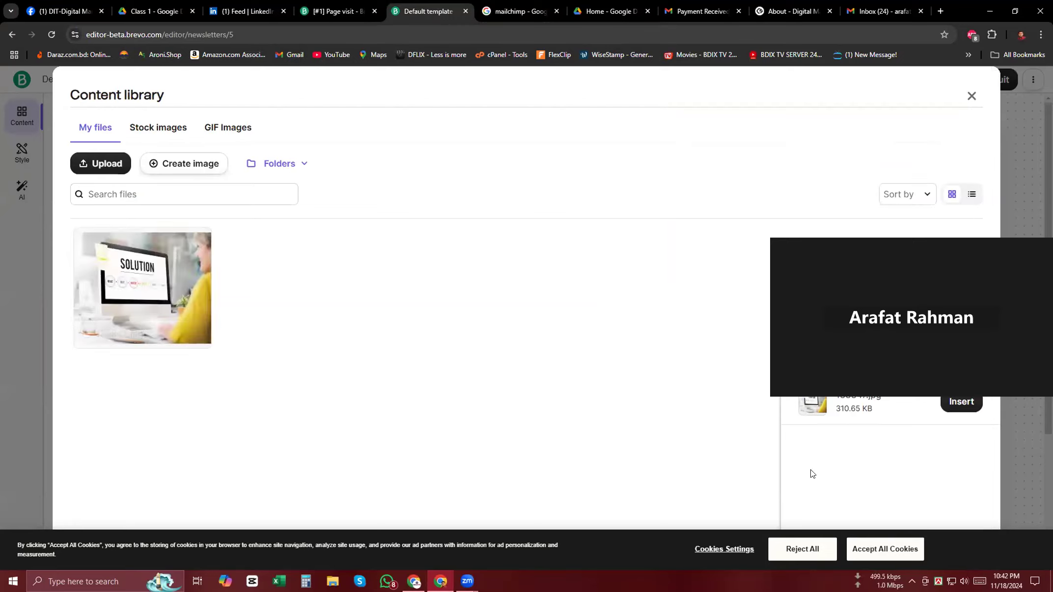
click(806, 551)
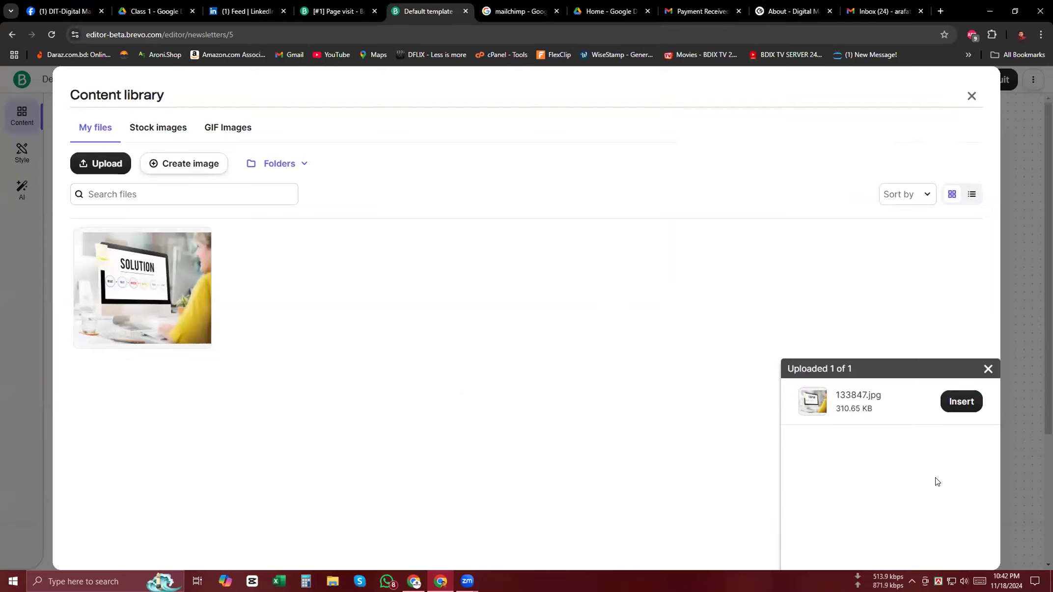
click(961, 401)
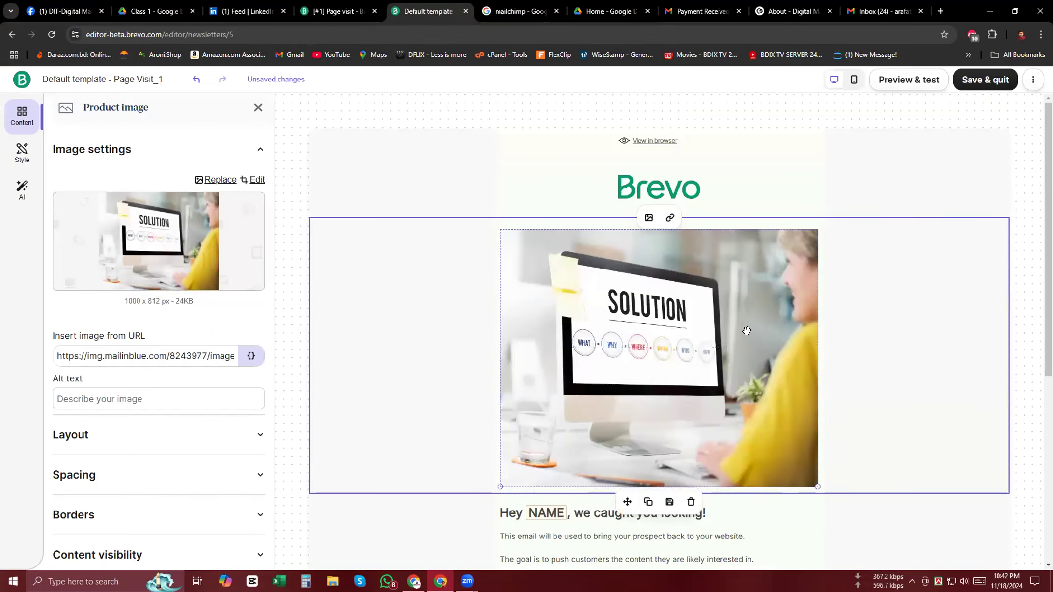
Delete the Brevo logo block, keeping the 'Sent with Brevo' badge after cancelling the upgrade prompt.
click(675, 175)
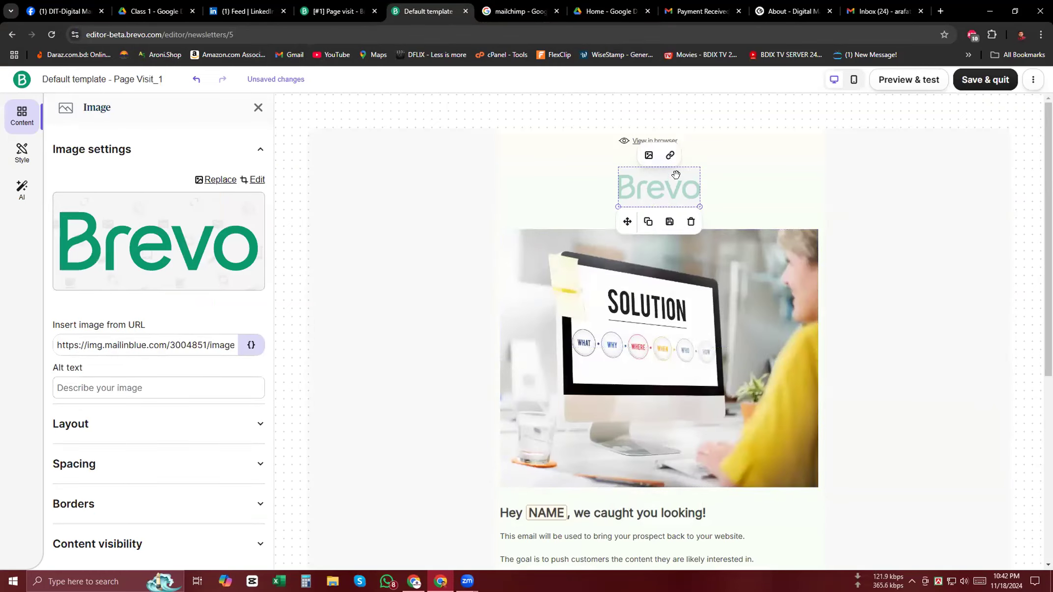
click(690, 222)
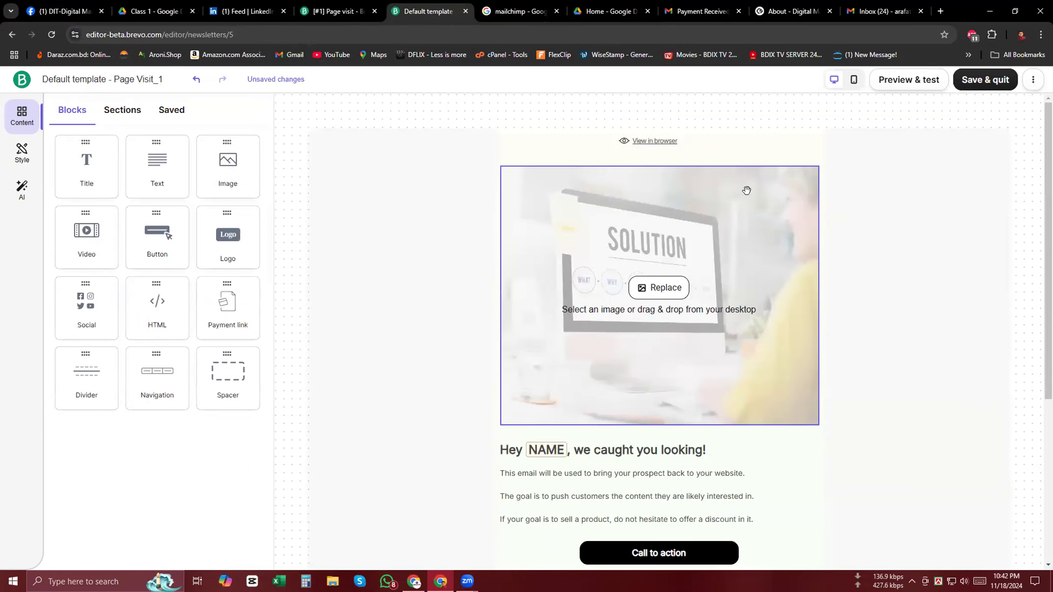
scroll(433, 349, down, 5)
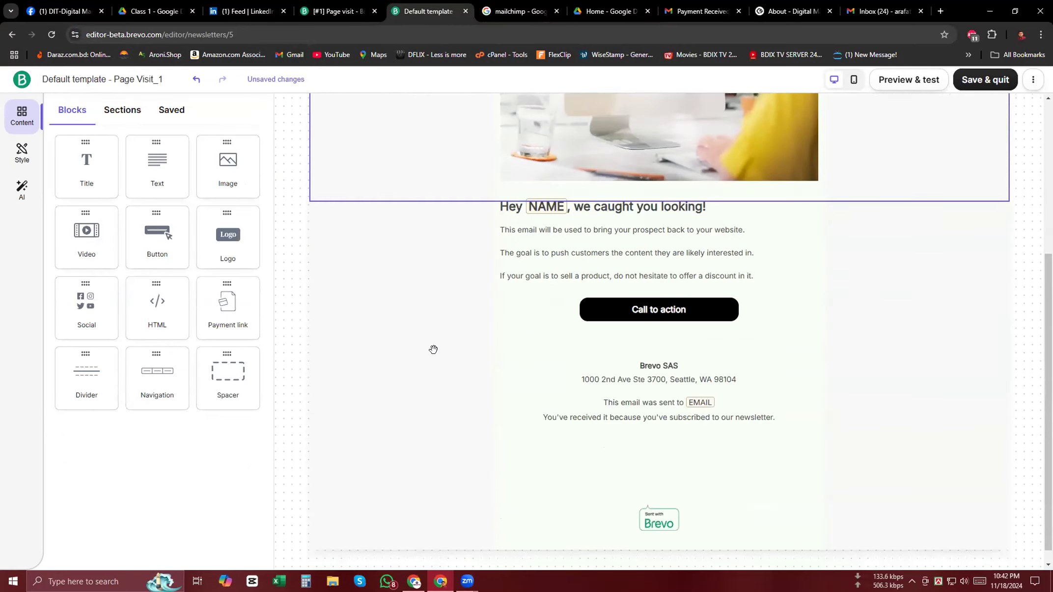
click(658, 501)
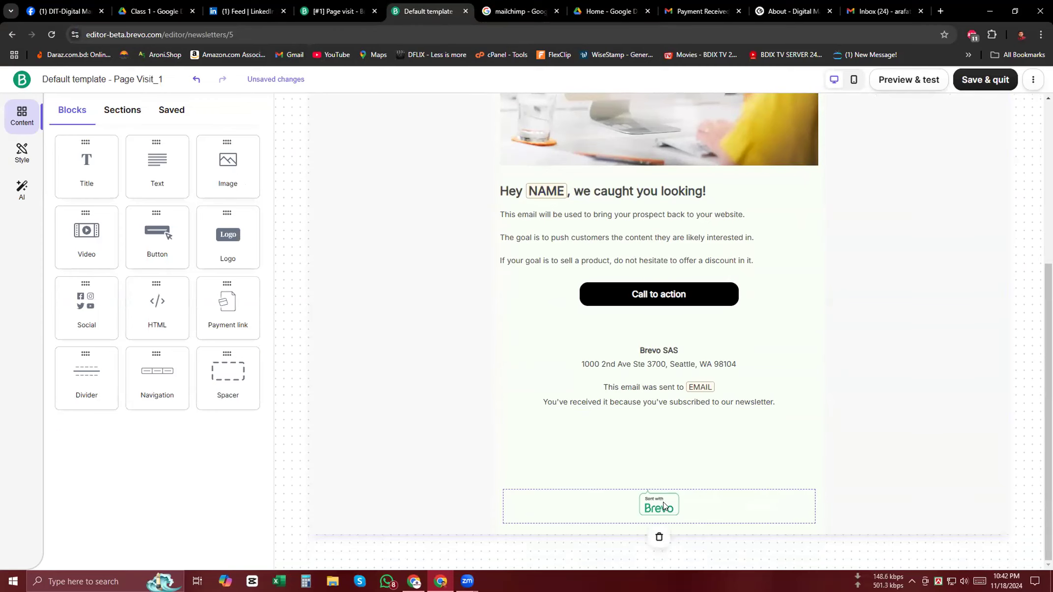
click(657, 537)
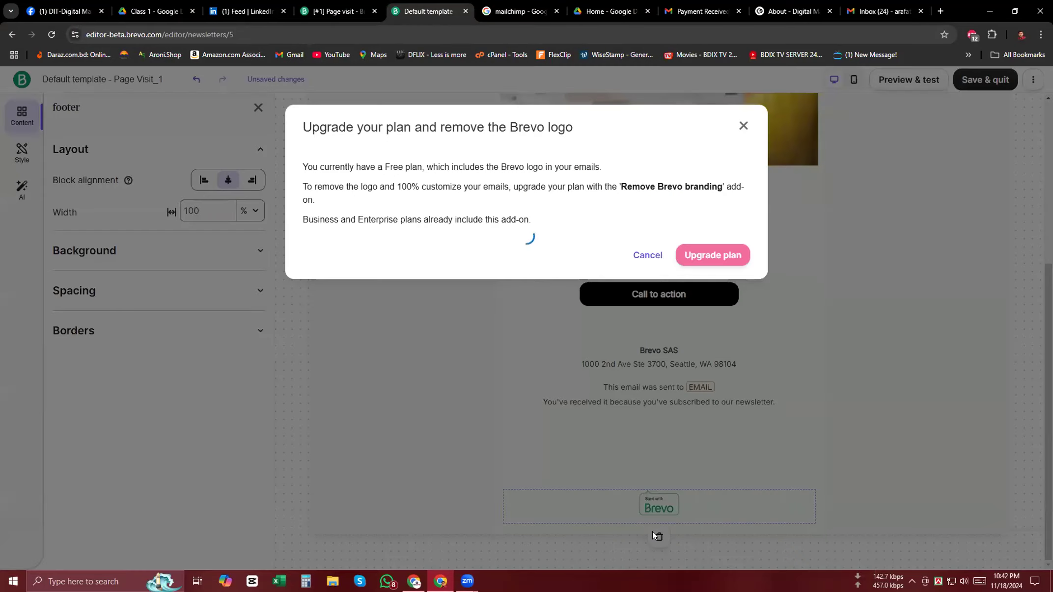
click(648, 255)
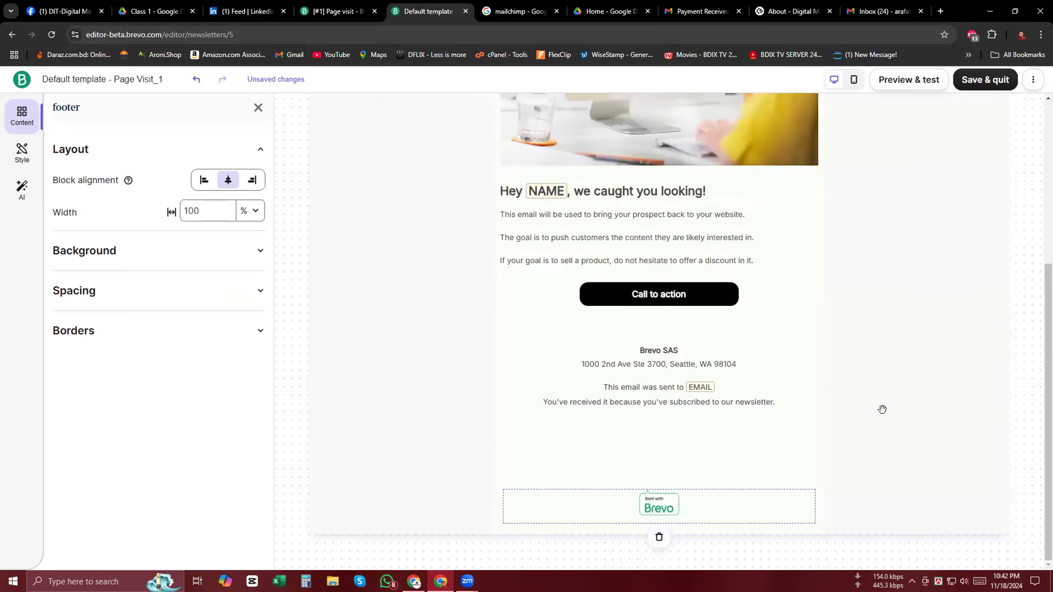
scroll(876, 404, up, 5)
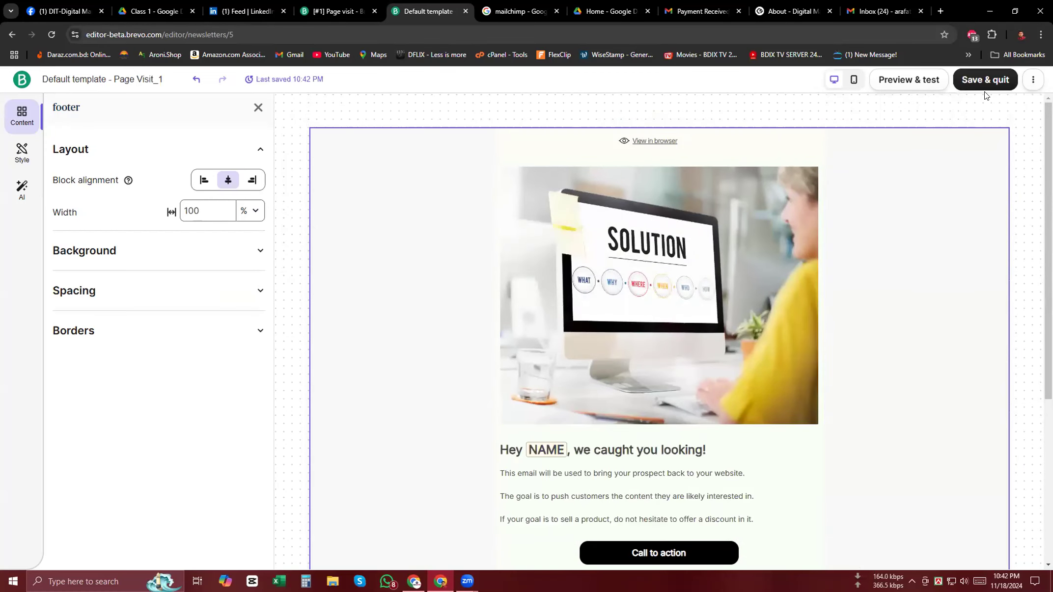
Preview the email personalised for your own contact, found by name search, and bring up Send test email.
click(919, 83)
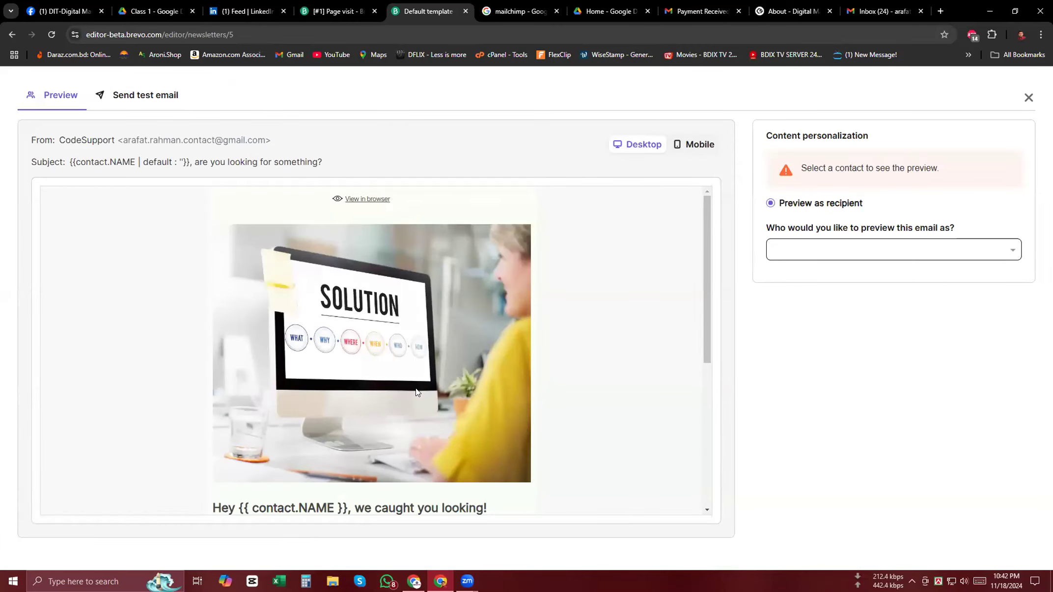
click(843, 246)
triple_click(846, 225)
click(1009, 249)
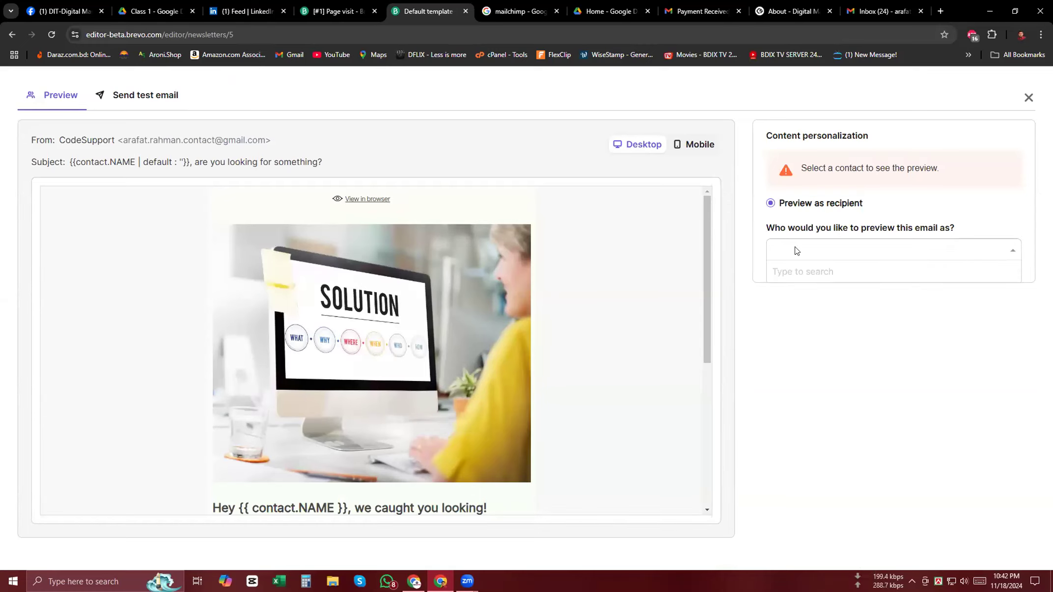
text(arafat)
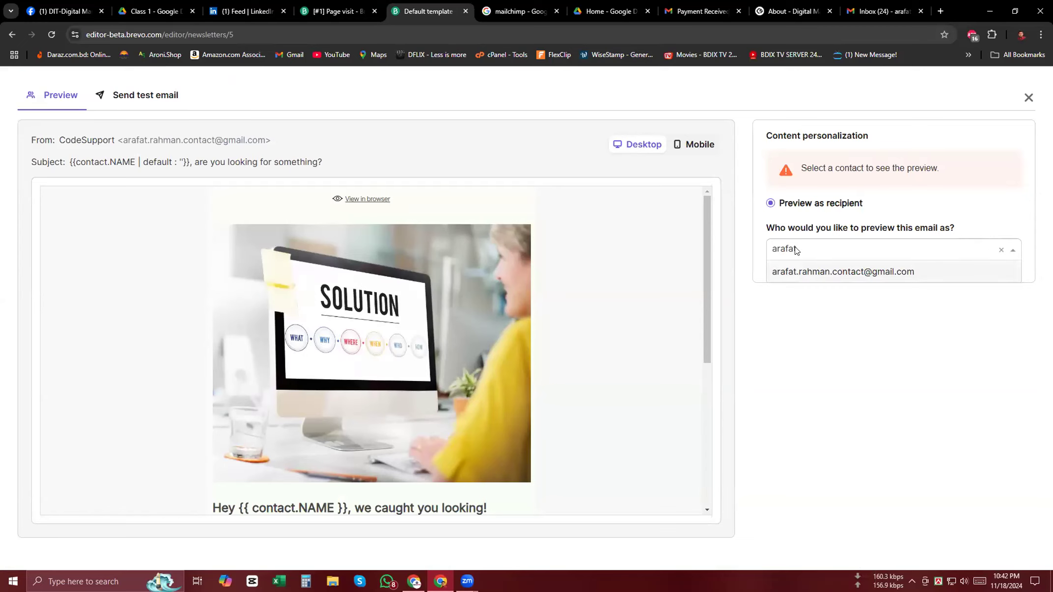
click(821, 279)
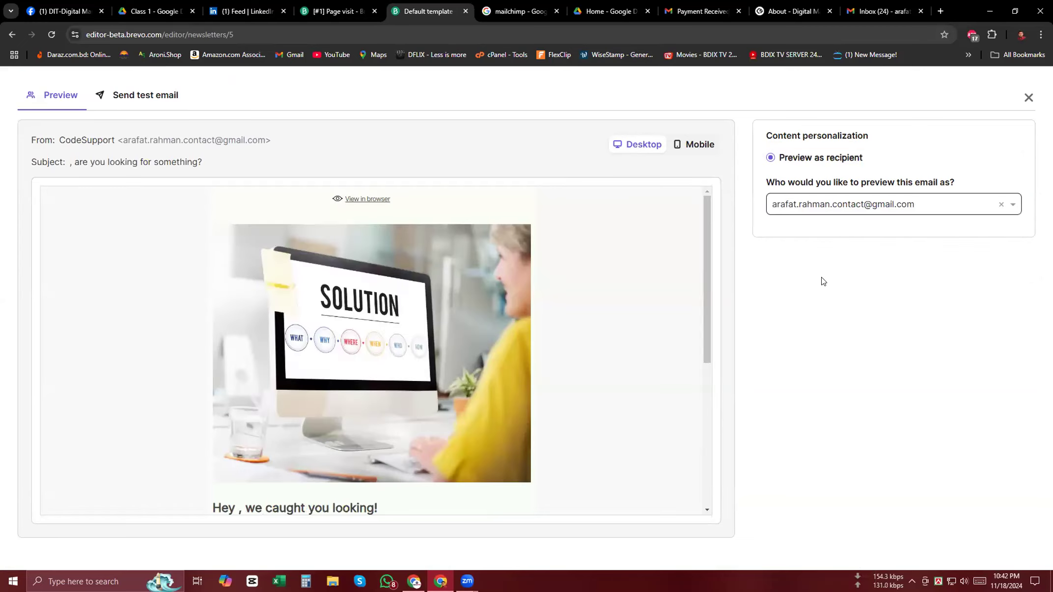
scroll(326, 305, down, 5)
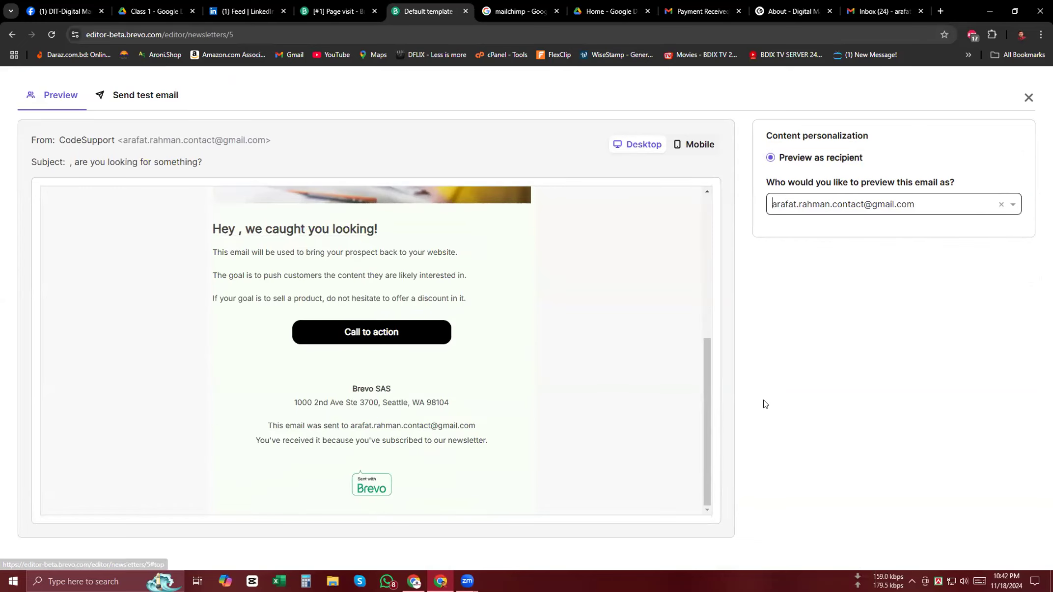
scroll(576, 356, up, 5)
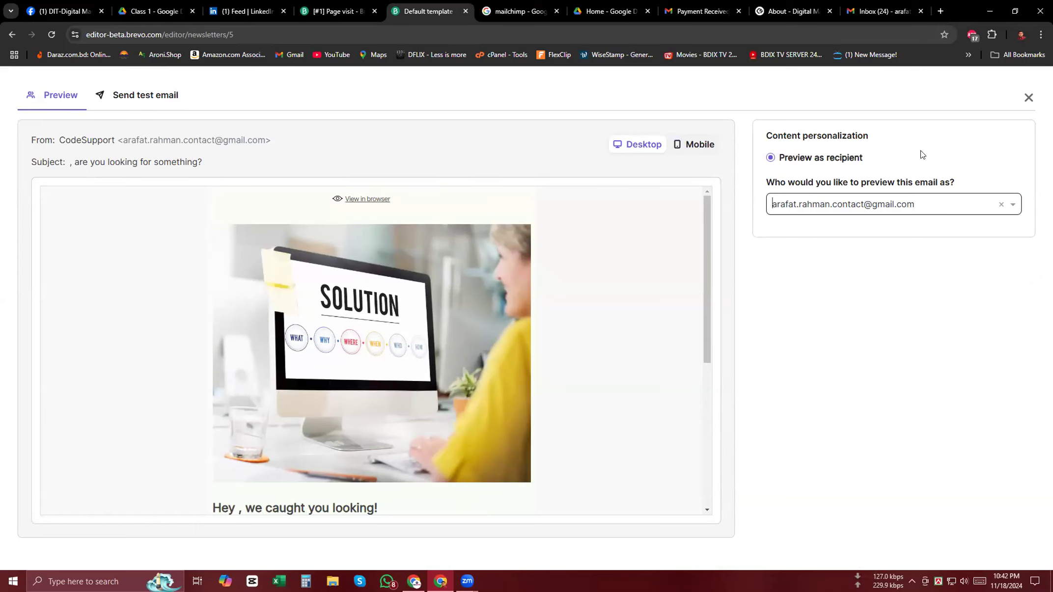
scroll(523, 459, down, 5)
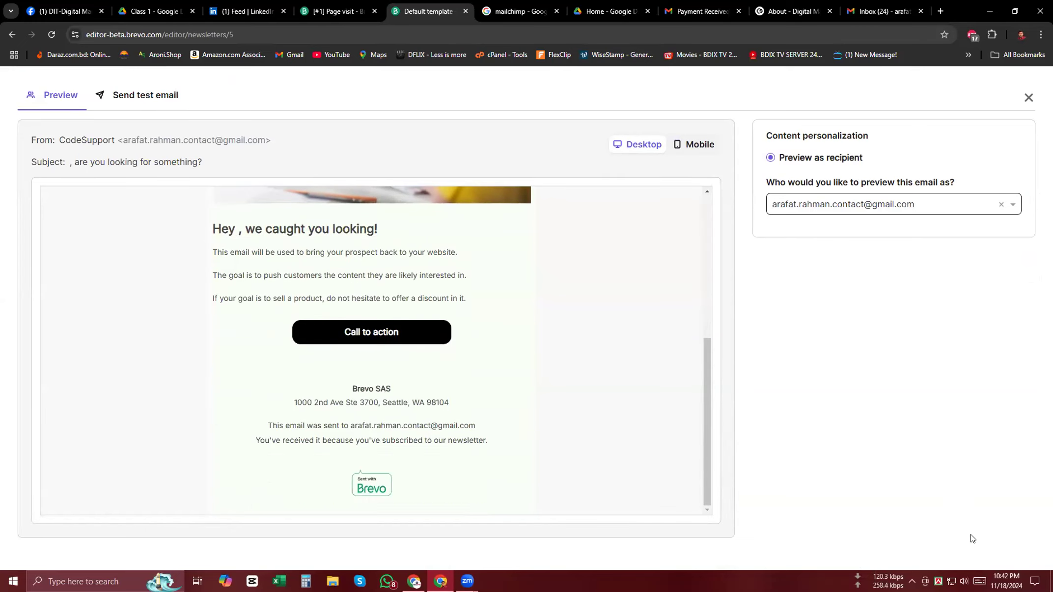
scroll(381, 377, up, 5)
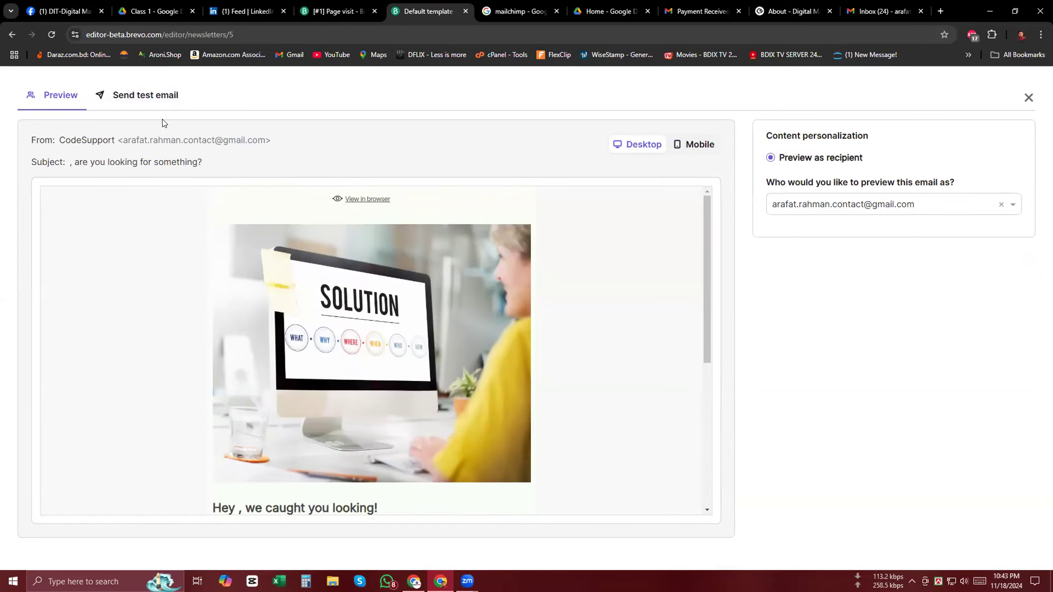
click(161, 100)
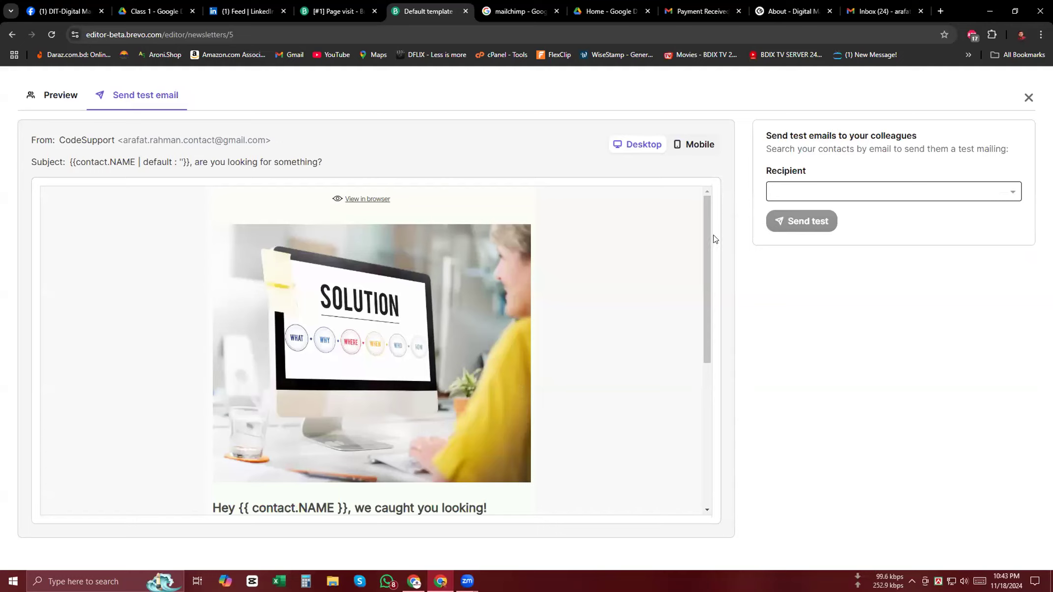
Send a test email to your own contact and look for it in Gmail's Promotions tab.
click(1005, 191)
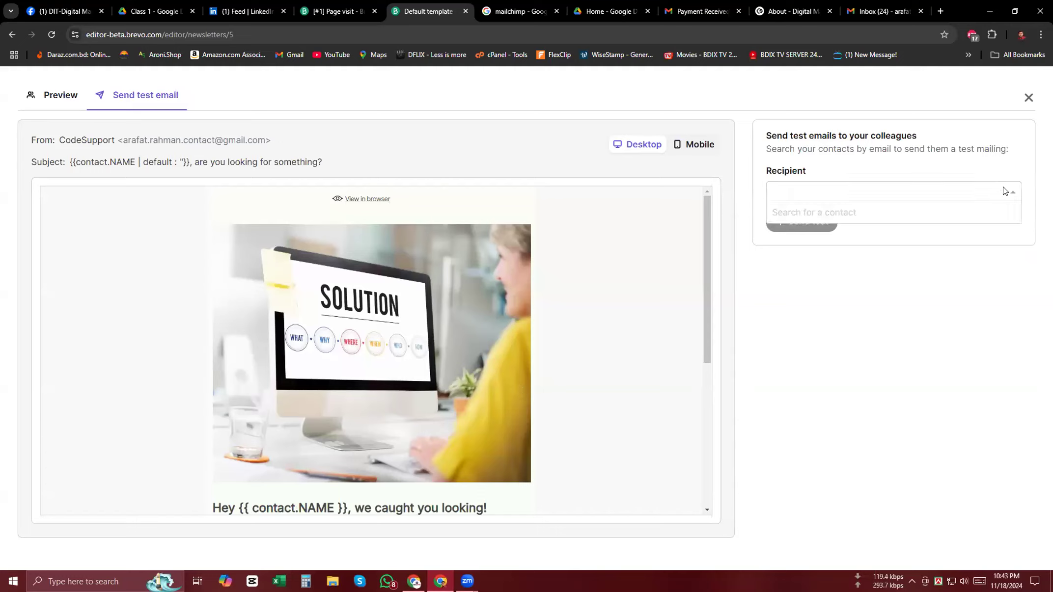
text(arafat)
click(894, 213)
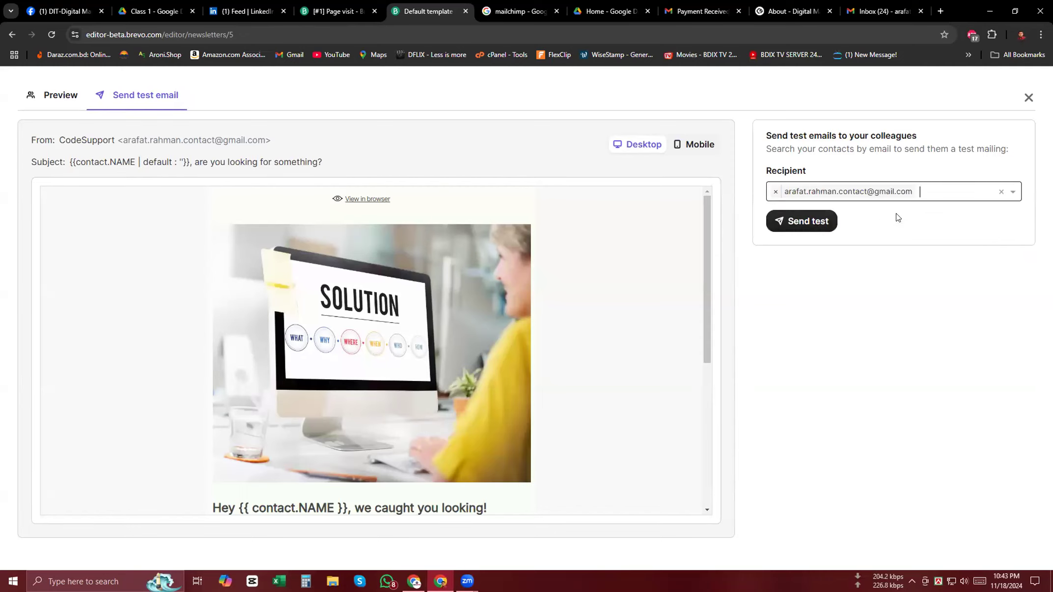
click(809, 223)
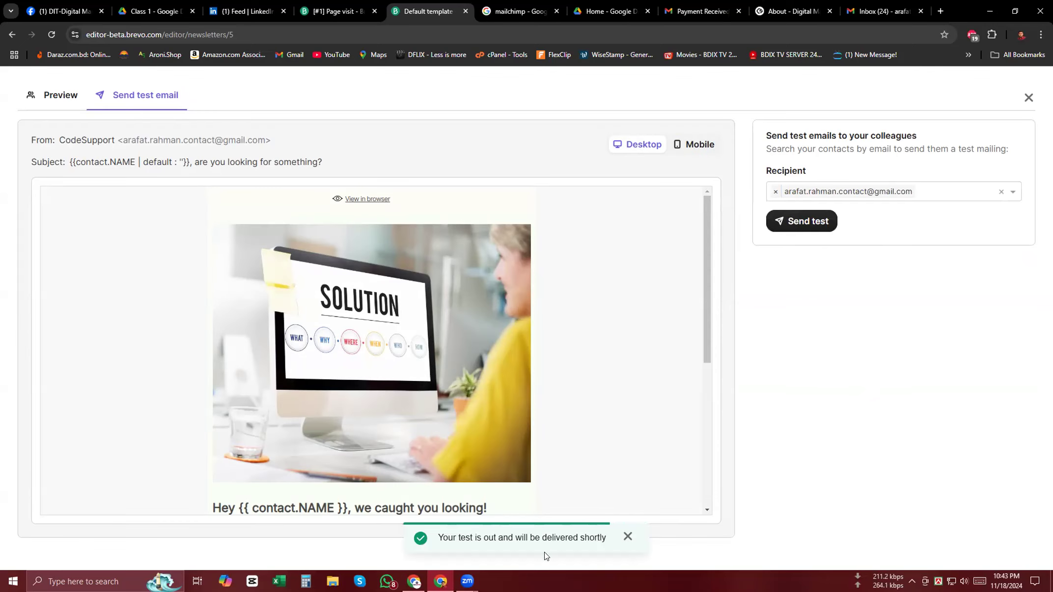
click(884, 10)
click(372, 145)
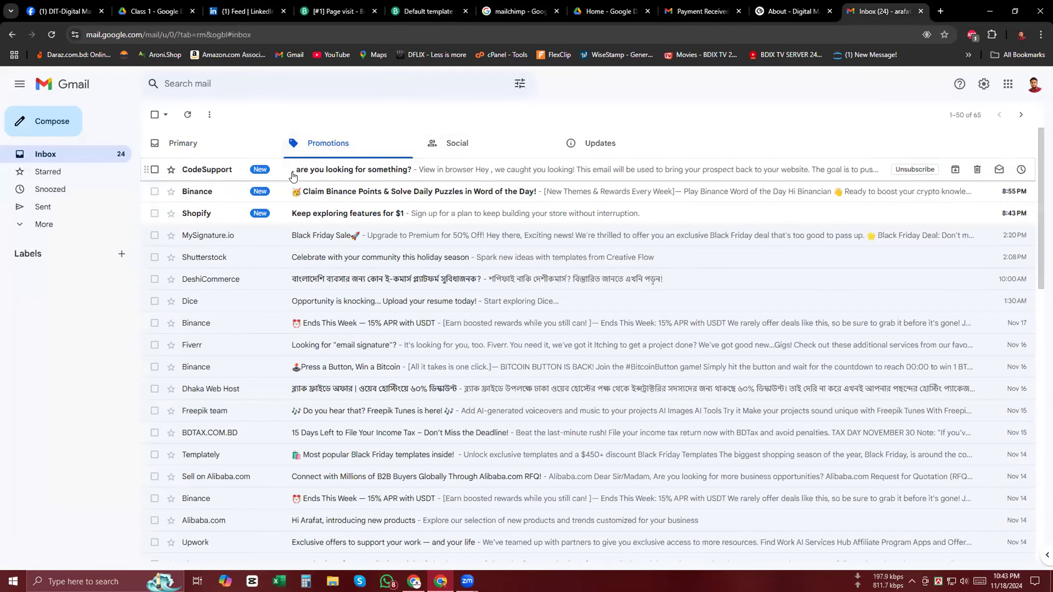
Read the CodeSupport email 'are you looking for something?' with its SOLUTION photo, then go back to Primary.
click(291, 172)
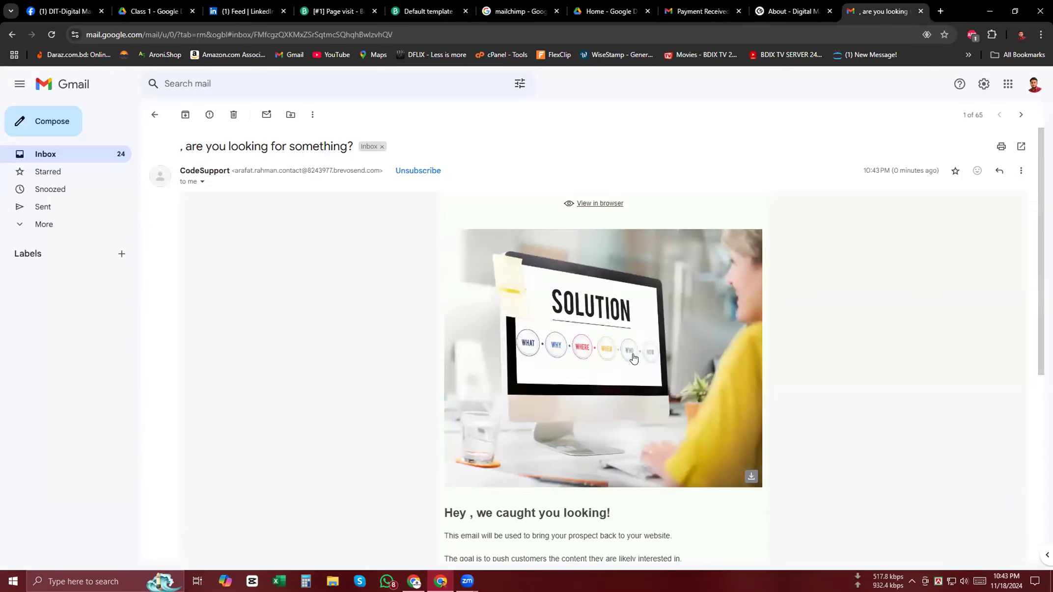
scroll(608, 368, down, 6)
scroll(609, 368, up, 1)
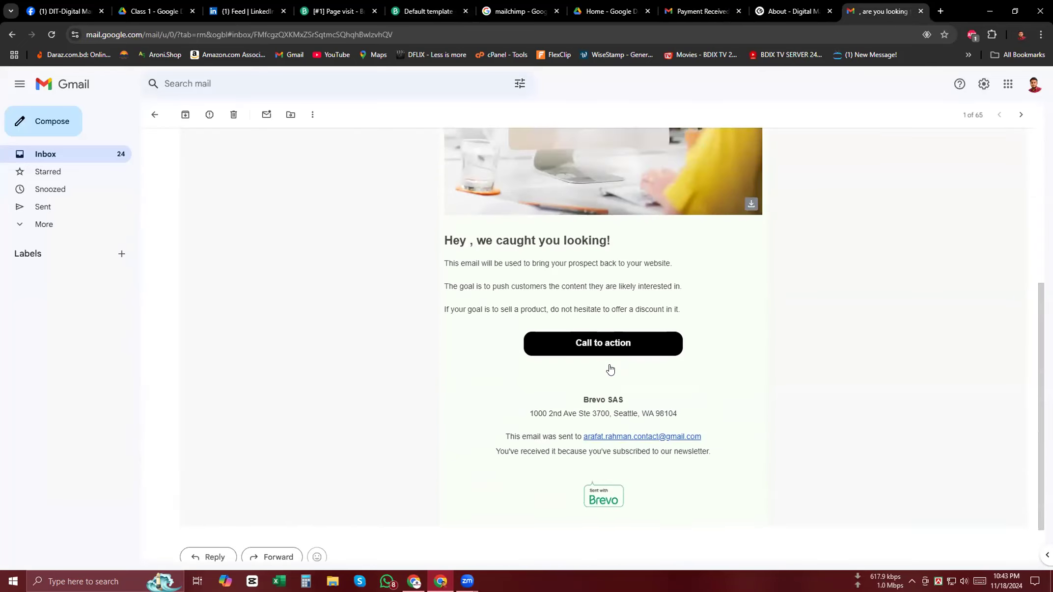
scroll(620, 463, down, 1)
scroll(629, 460, up, 6)
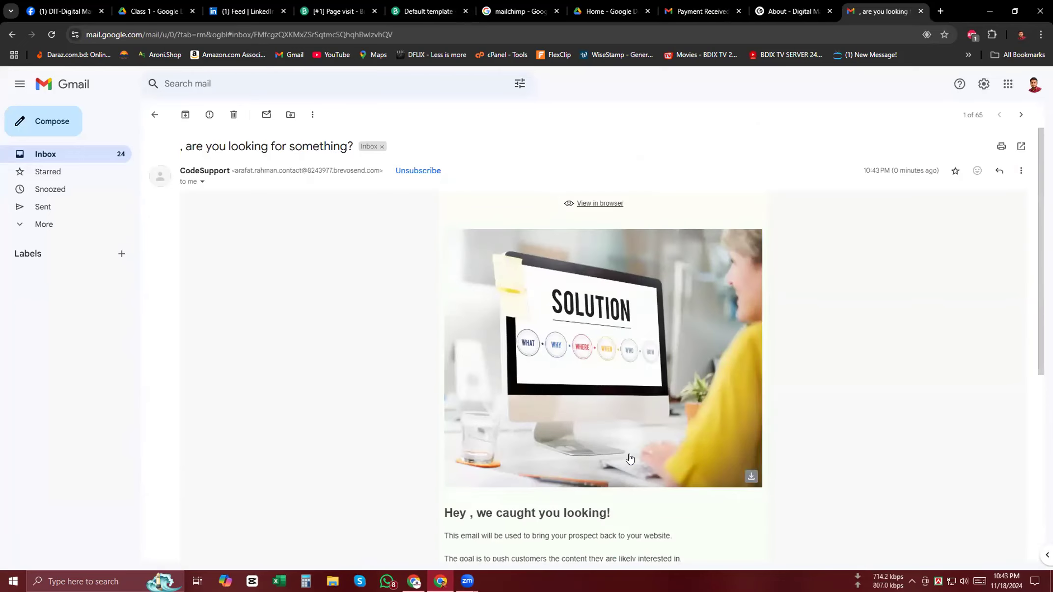
scroll(629, 458, down, 6)
scroll(627, 432, up, 6)
click(155, 115)
click(182, 143)
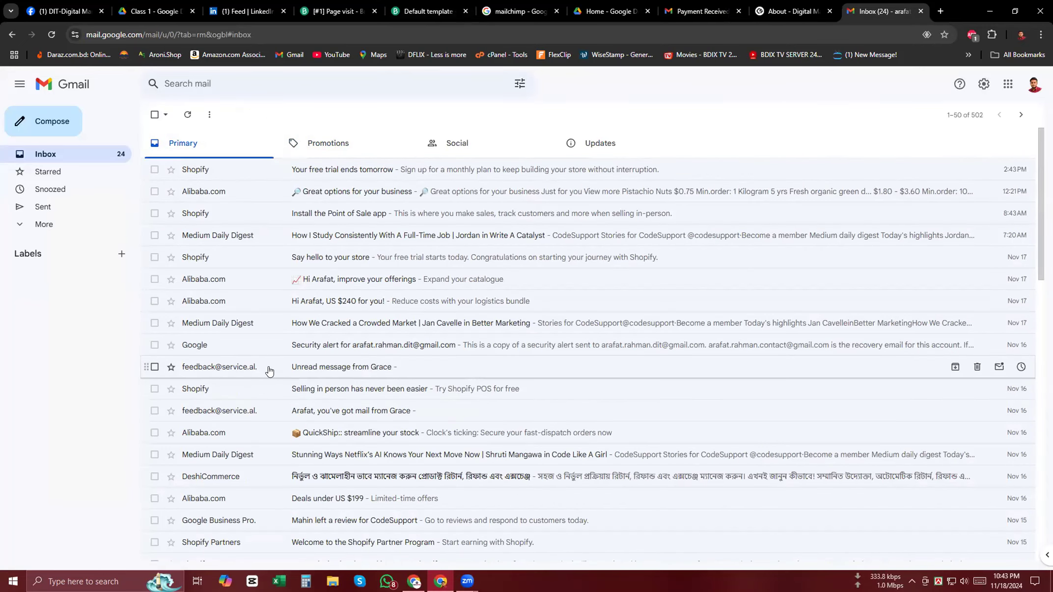
Read the Bengali DeshiCommerce email, decline its English translation, then switch to the mailchimp search tab.
scroll(269, 371, down, 5)
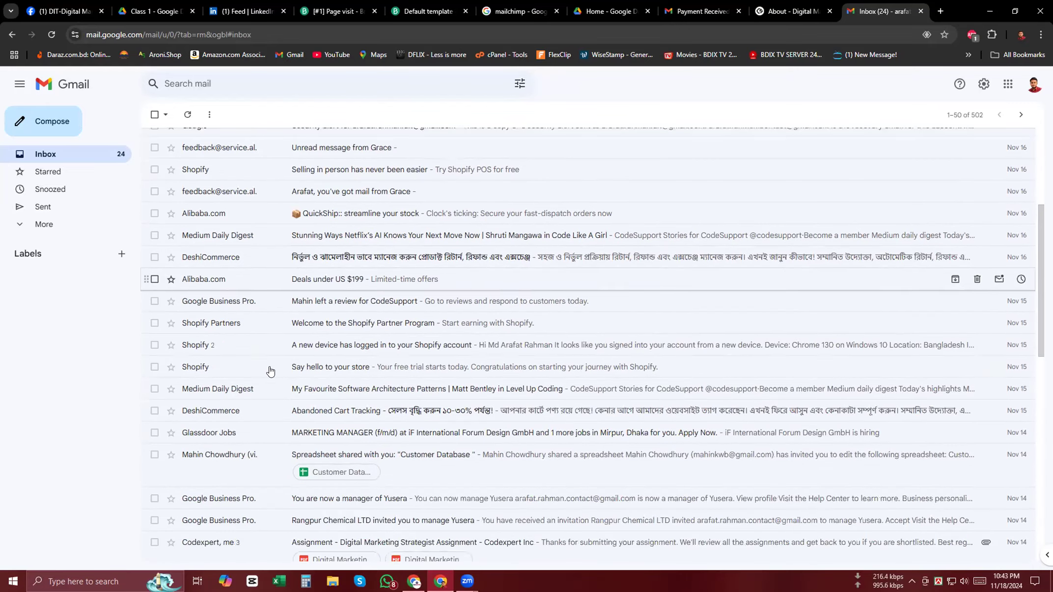
scroll(269, 371, down, 3)
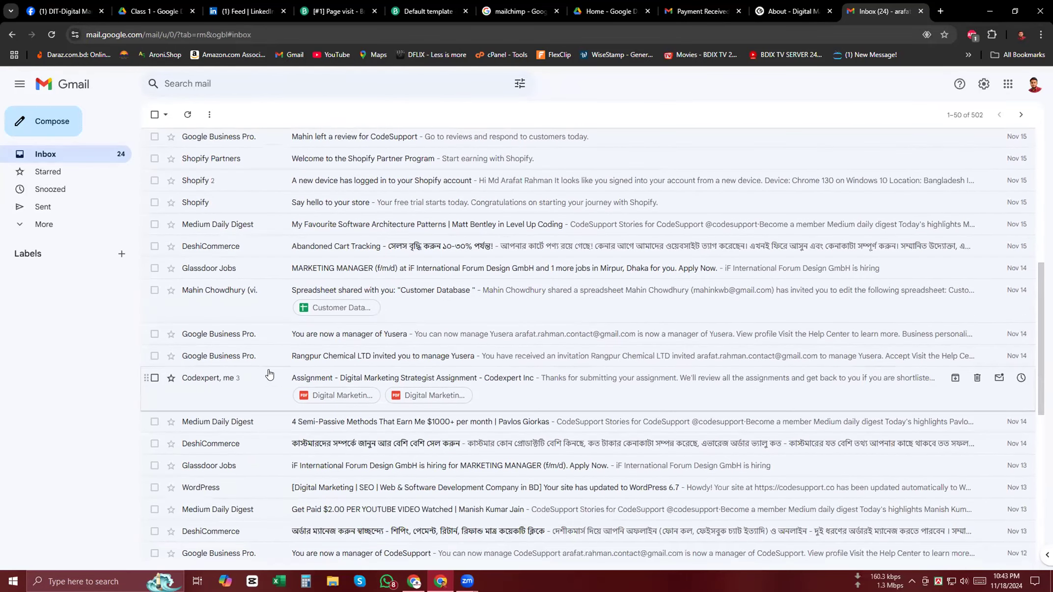
scroll(269, 373, down, 2)
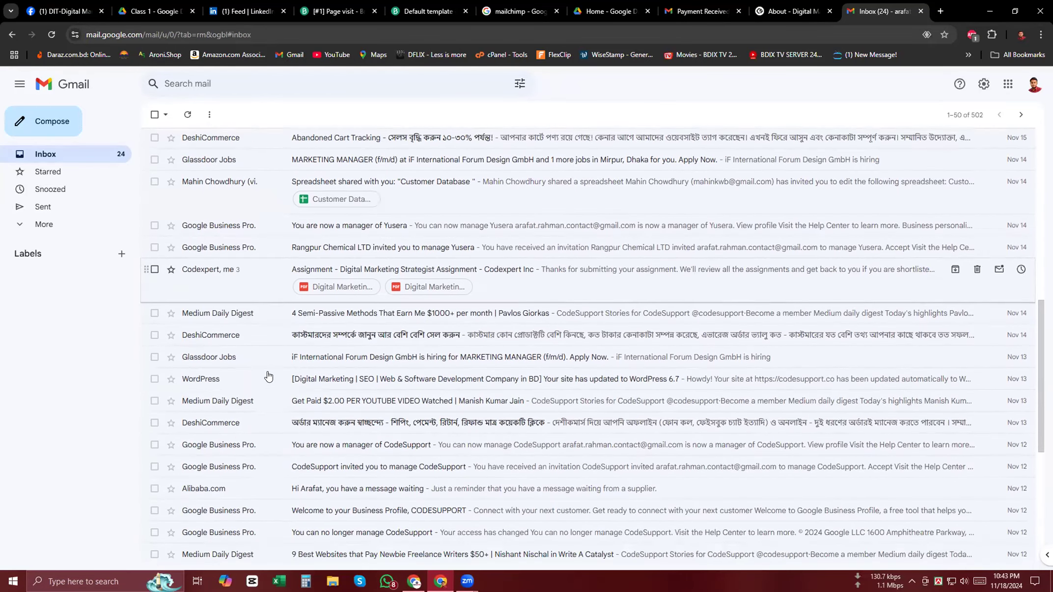
click(256, 342)
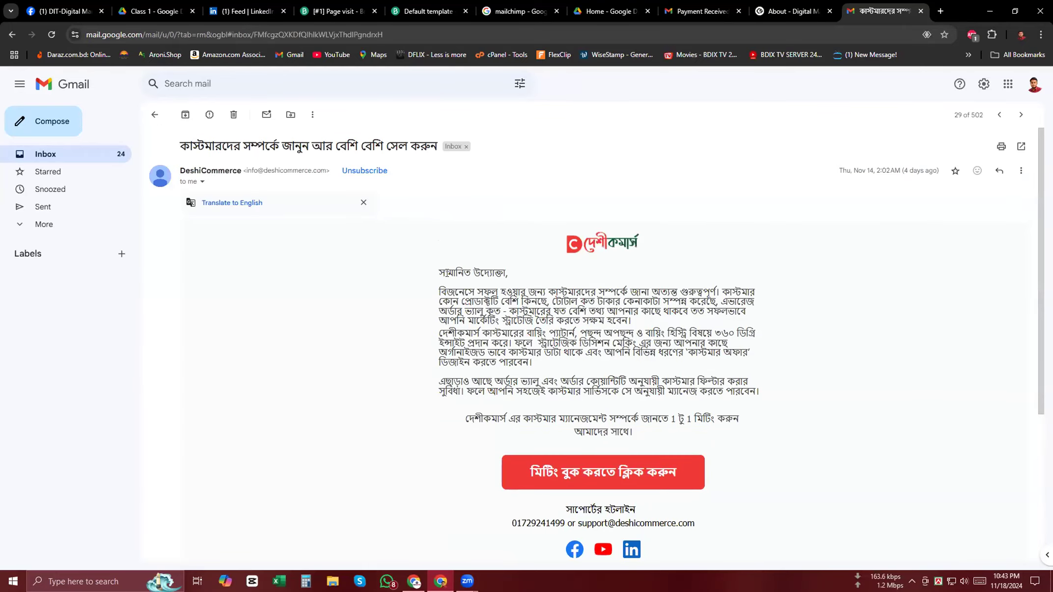
drag(549, 248, 499, 319)
click(614, 283)
scroll(633, 248, down, 5)
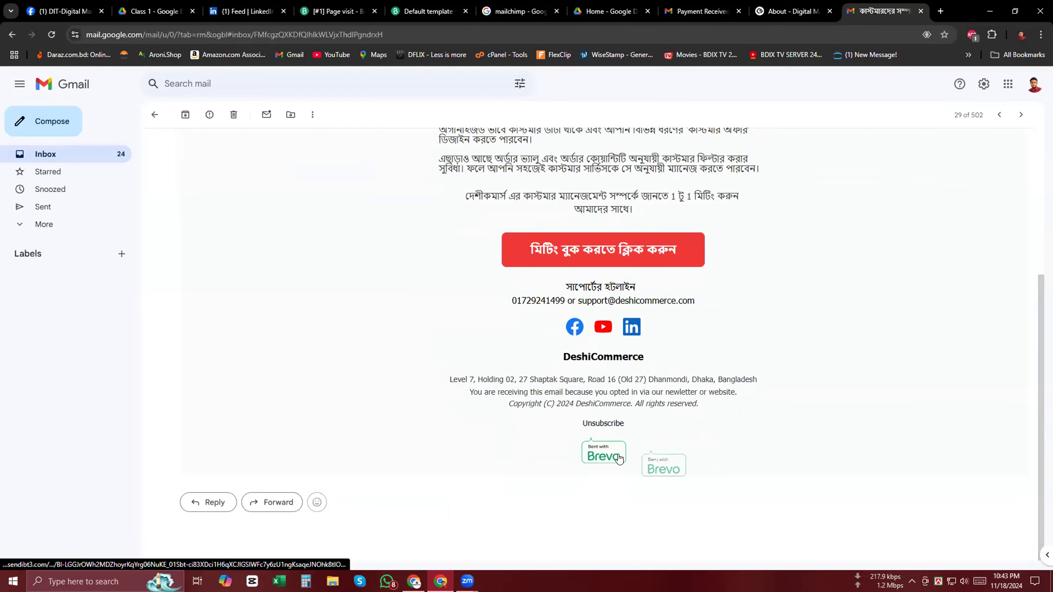
scroll(609, 442, up, 1)
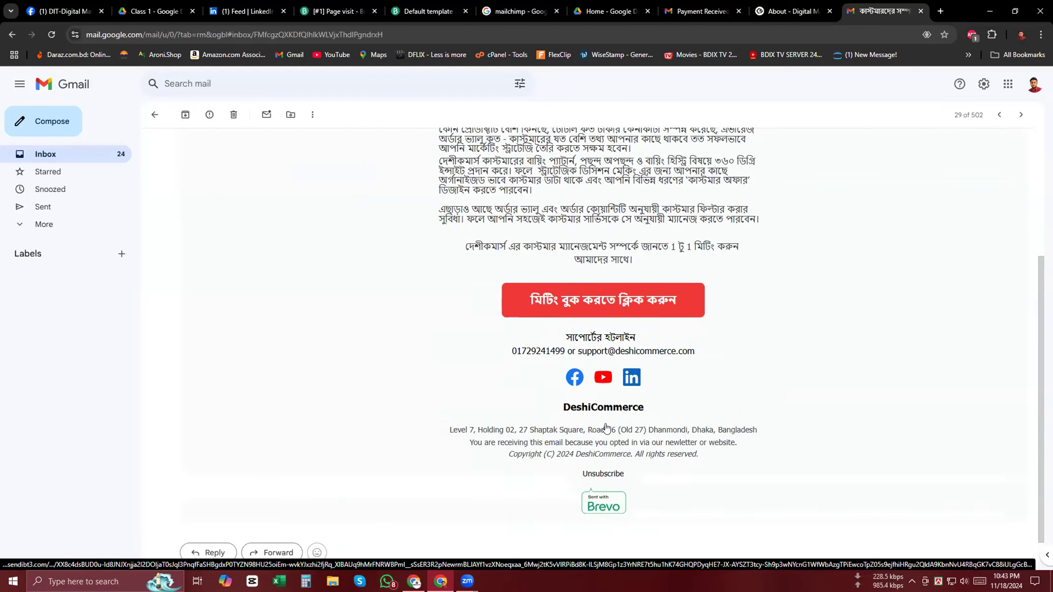
scroll(605, 429, up, 4)
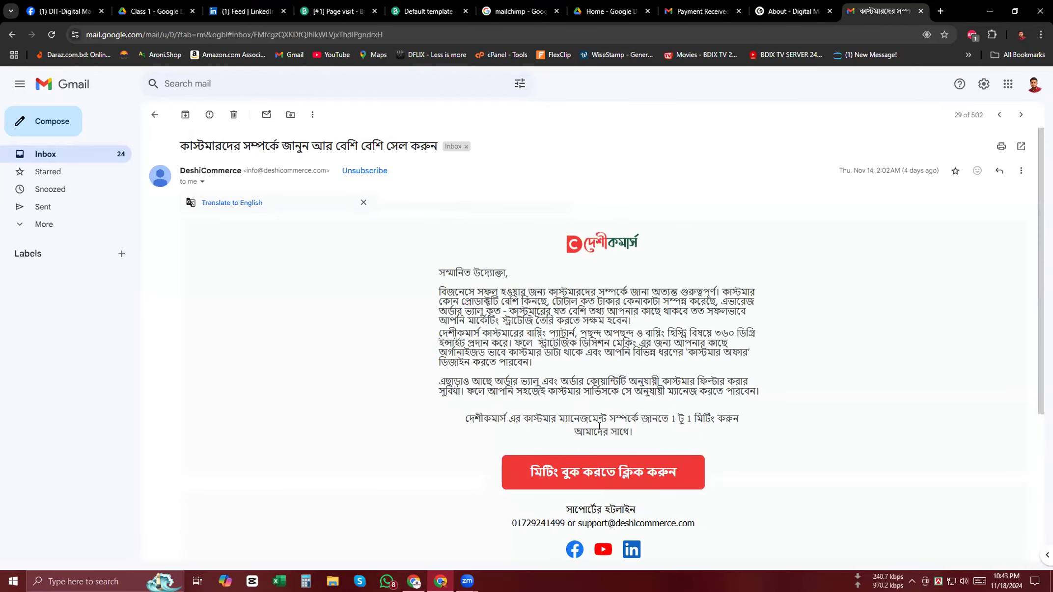
click(363, 202)
click(362, 203)
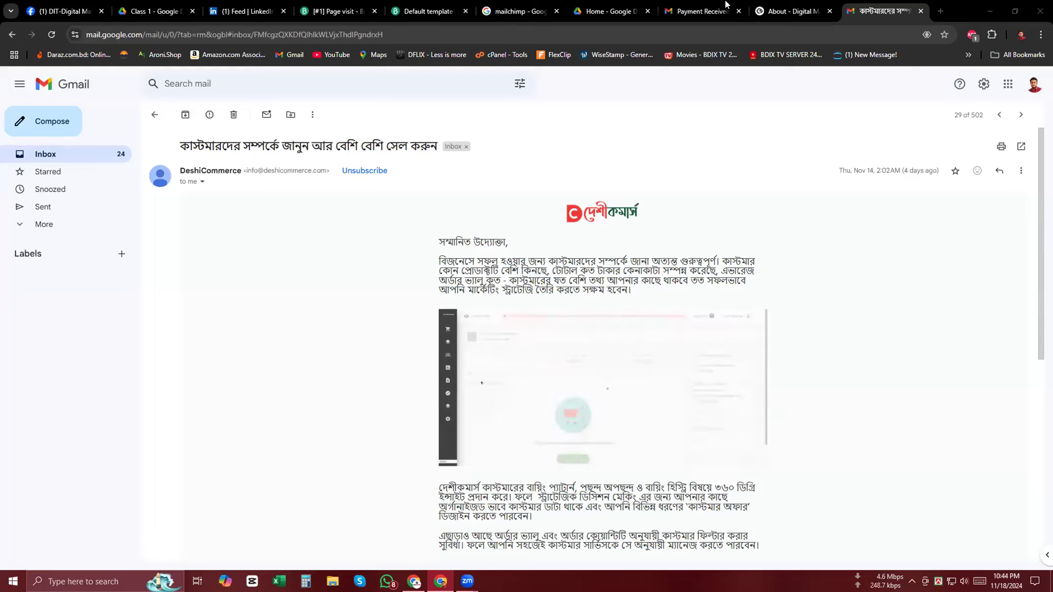
click(520, 11)
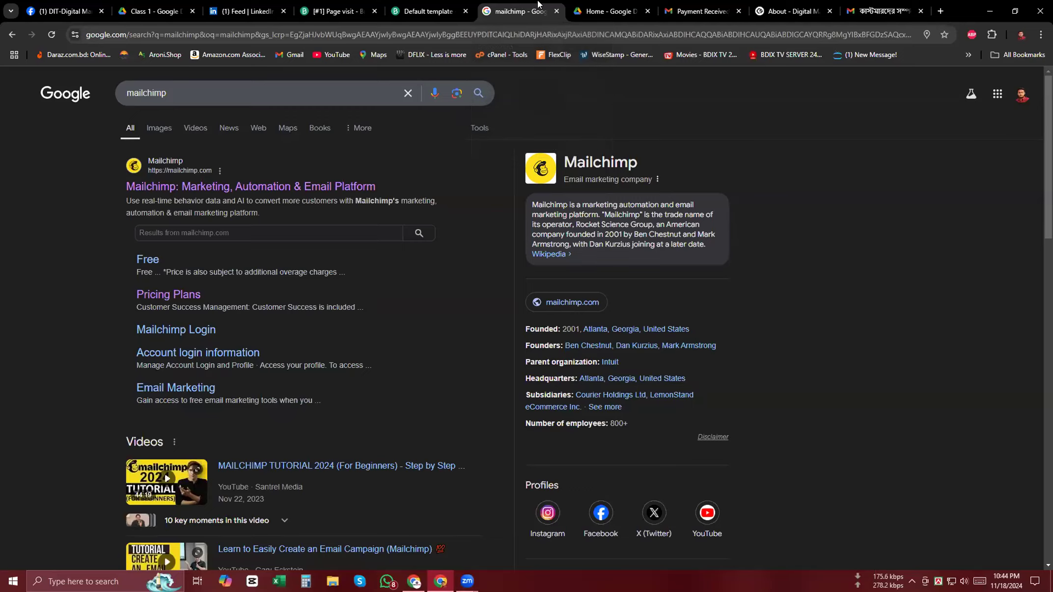
Return to the '[#1] Page visit' workflow, exit its editor and toggle the automation to Active.
click(609, 11)
click(427, 11)
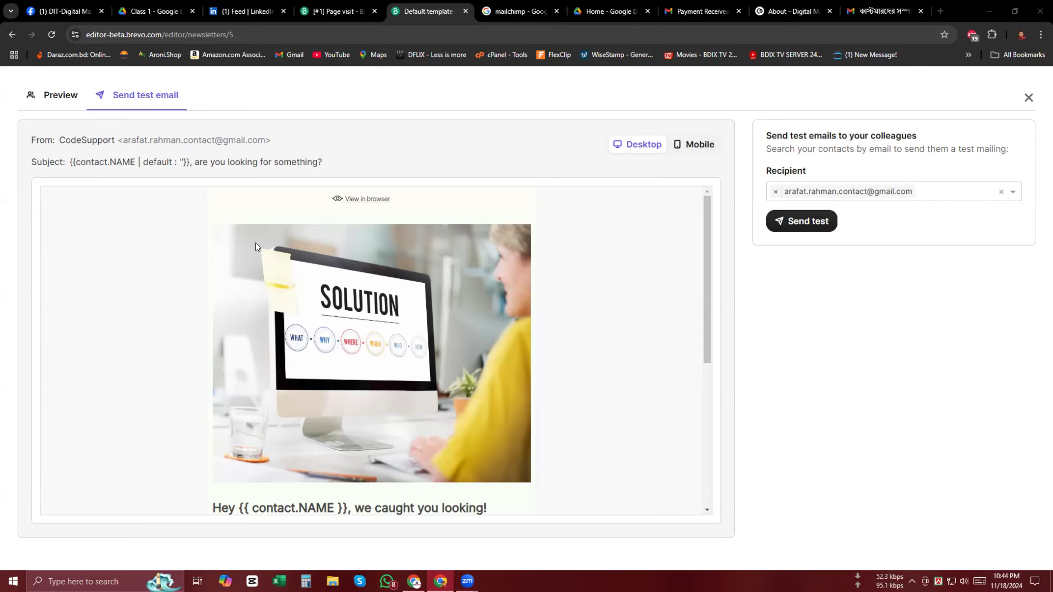
click(346, 5)
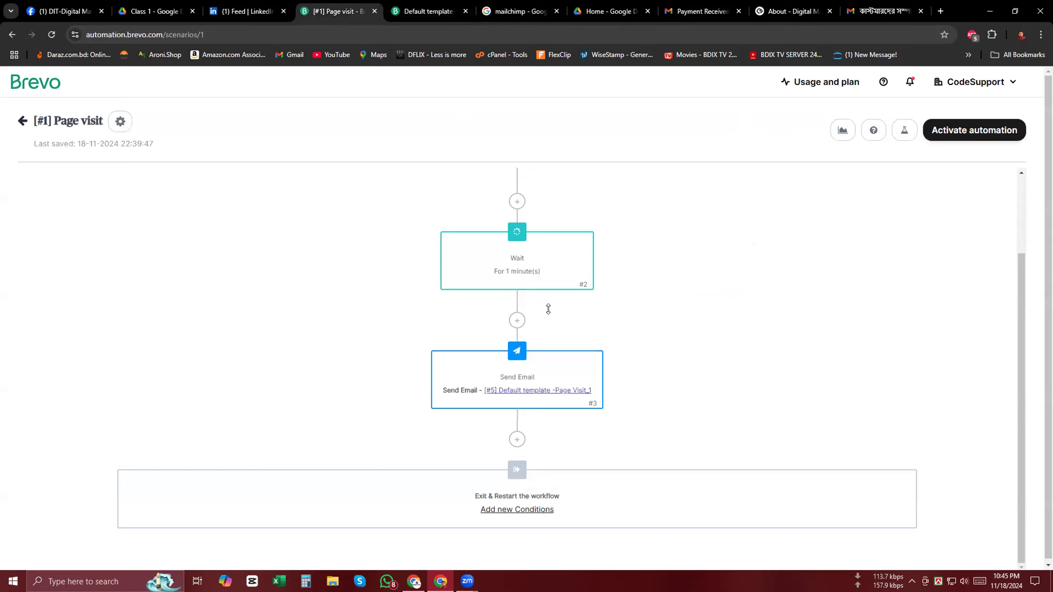
scroll(548, 309, up, 2)
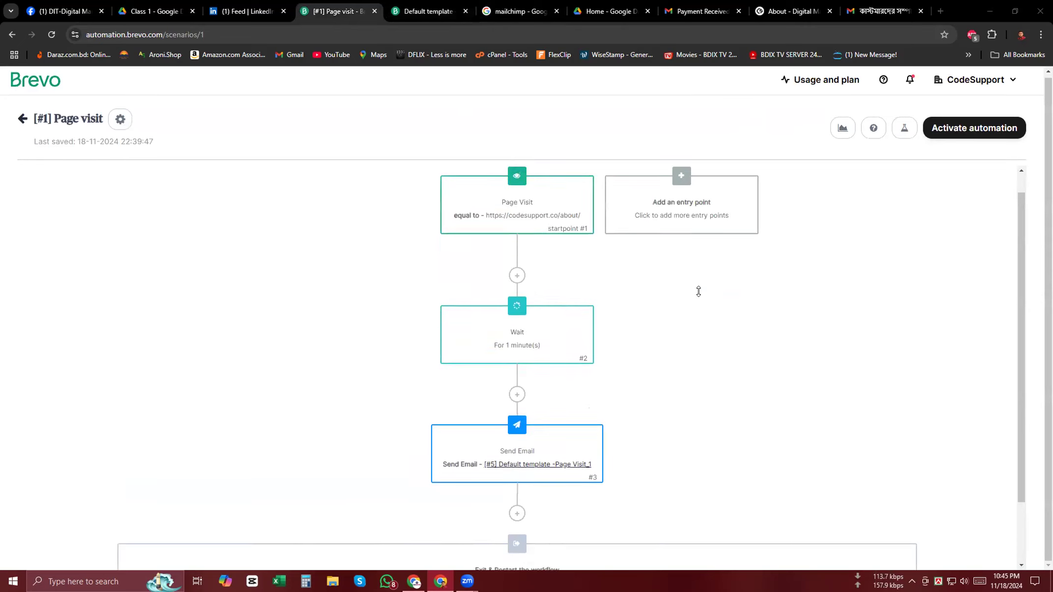
click(19, 121)
click(448, 378)
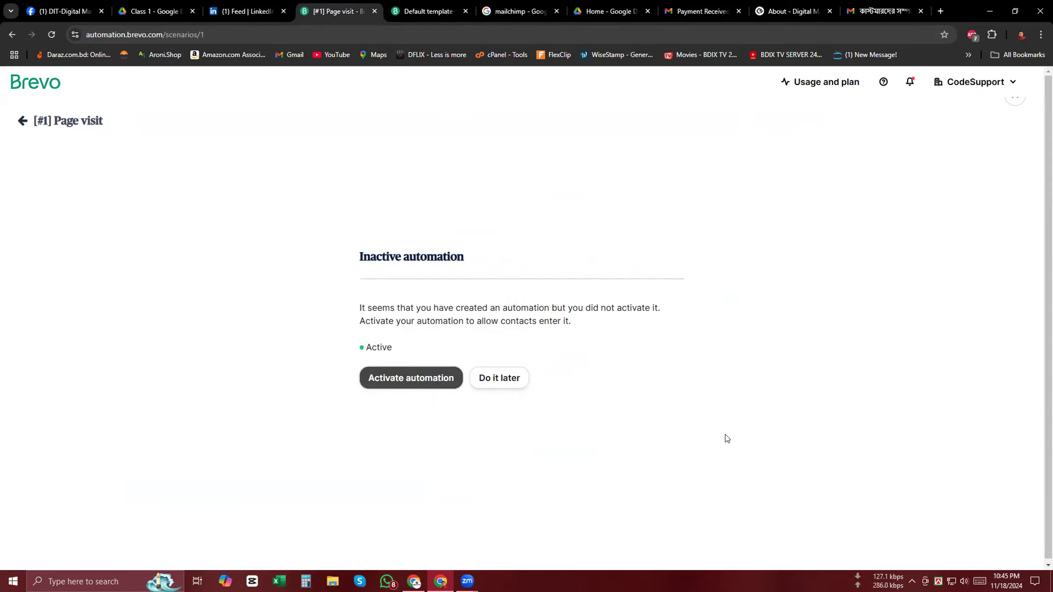
Choose 'Do it later' to reach the Automations list showing Page visit as Active.
click(496, 381)
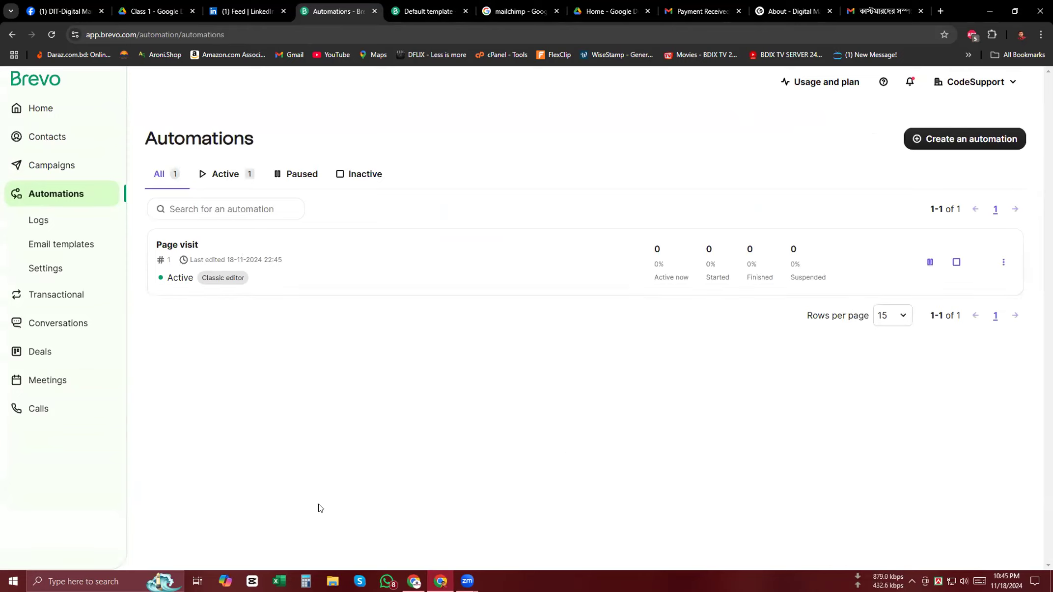
Check the Active, Paused and Inactive automation filters, then open the Email templates list.
click(208, 177)
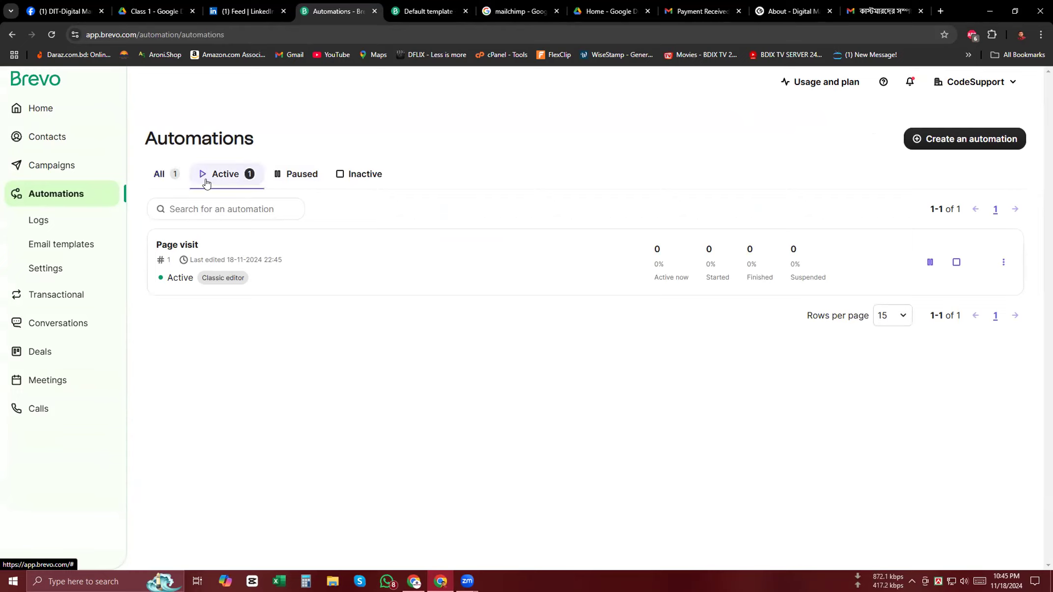
click(294, 178)
click(371, 180)
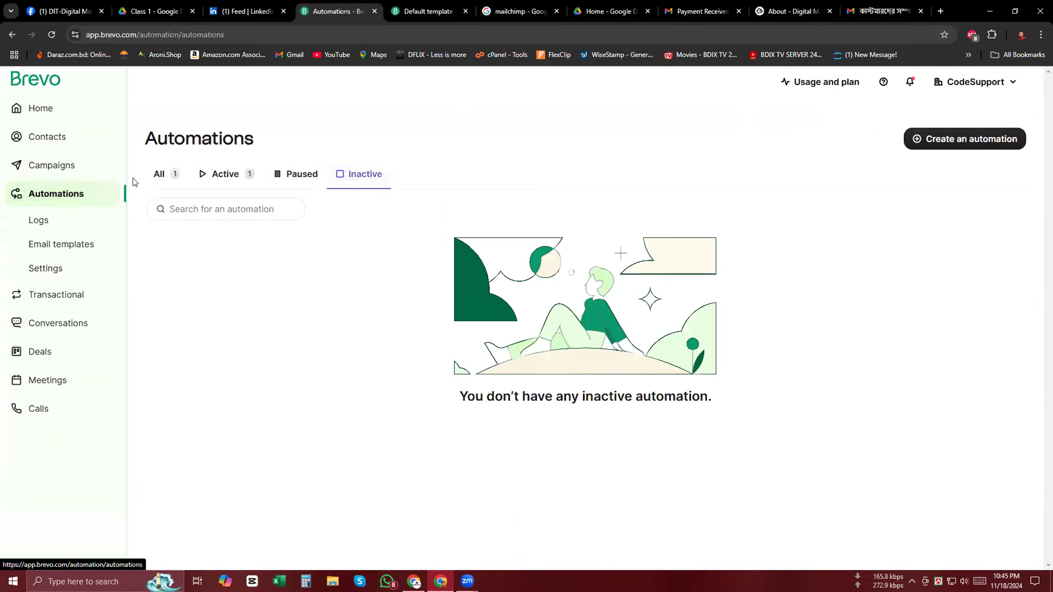
click(158, 174)
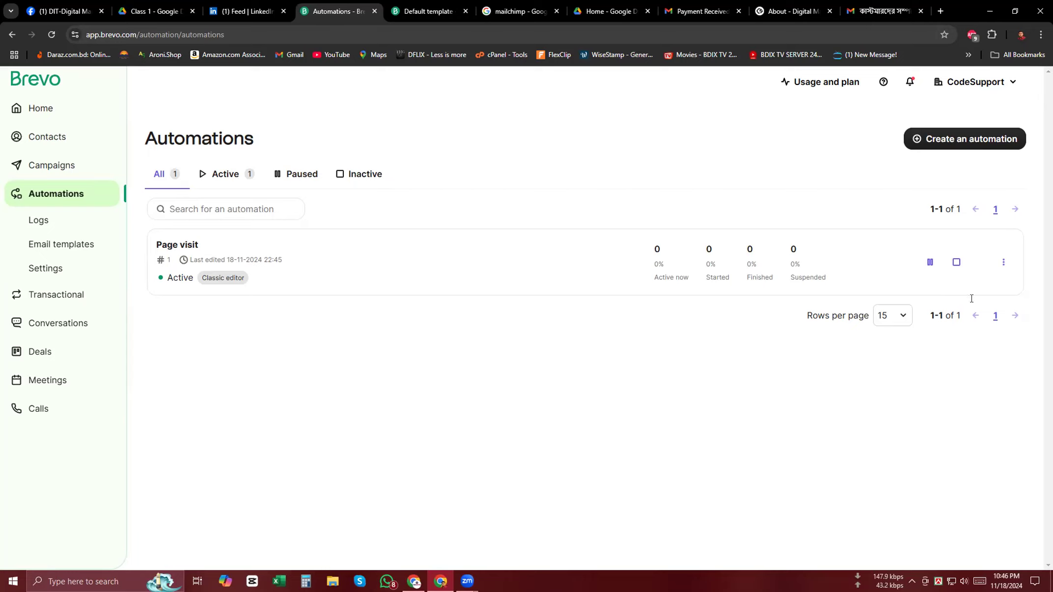
click(73, 250)
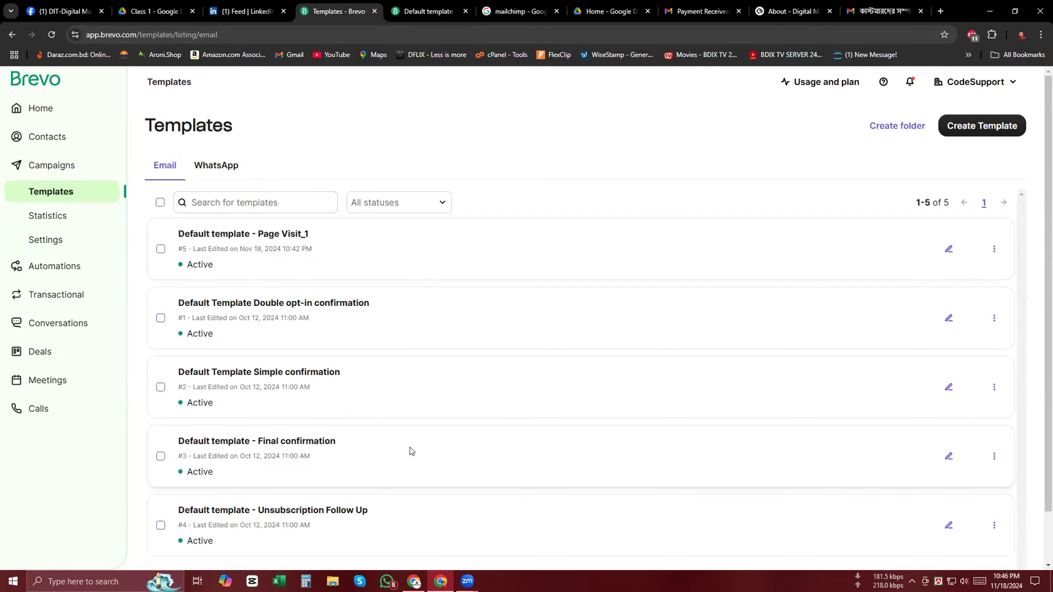
Review the five templates led by Page Visit_1, then switch to Gmail's Payment Received email.
scroll(411, 447, down, 2)
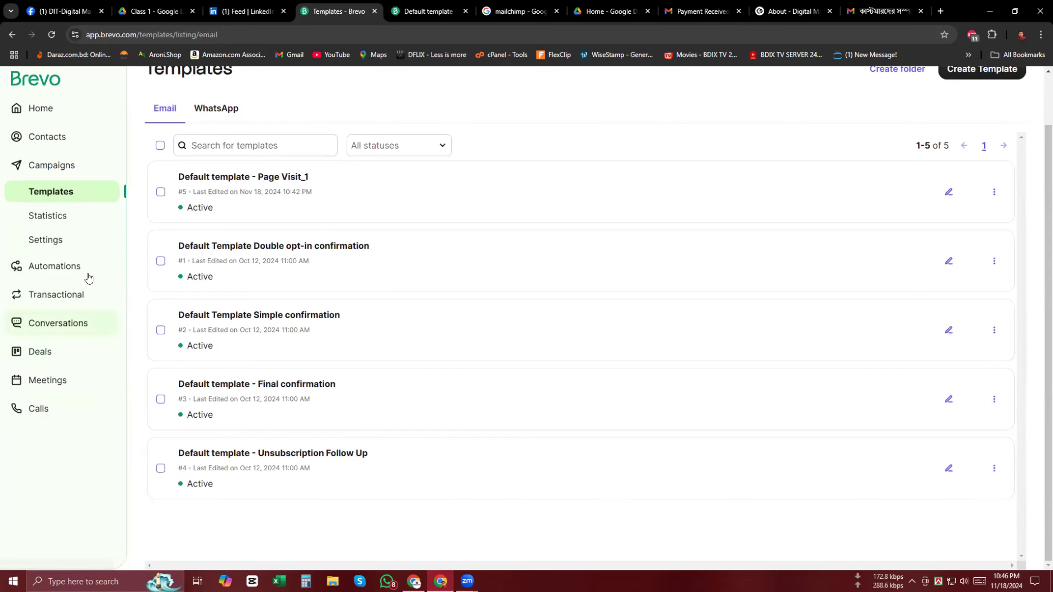
scroll(75, 416, up, 2)
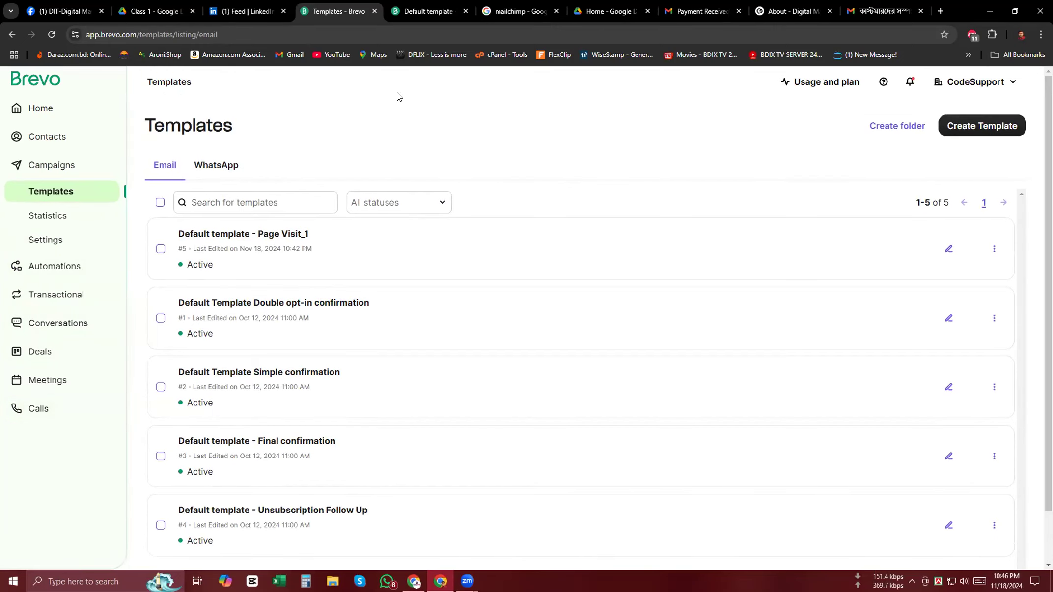
click(672, 4)
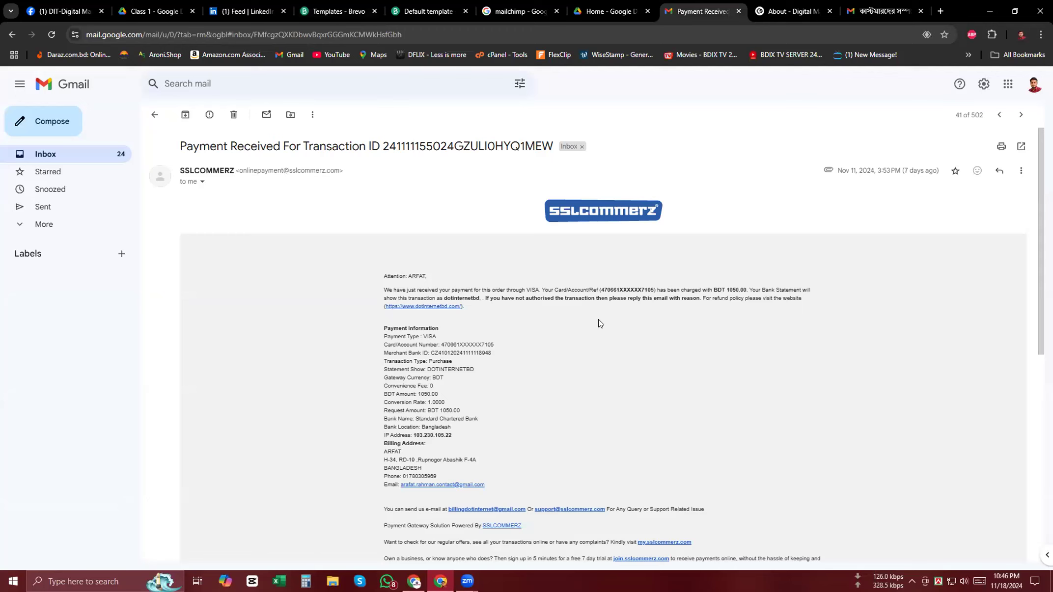
Open the CodeSupport test email from Brevo under Gmail's Promotions category.
click(899, 4)
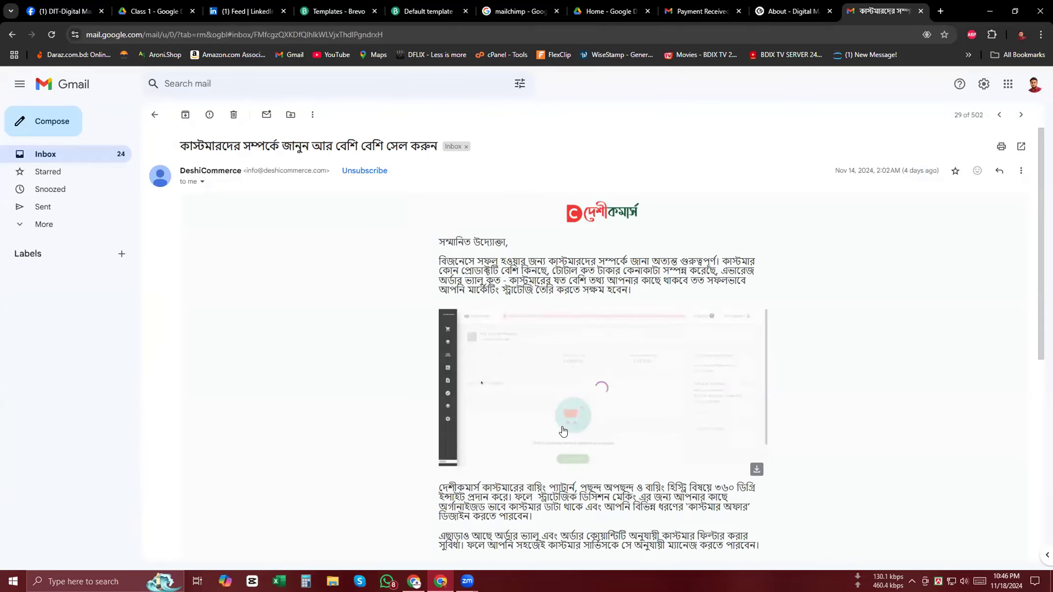
click(709, 3)
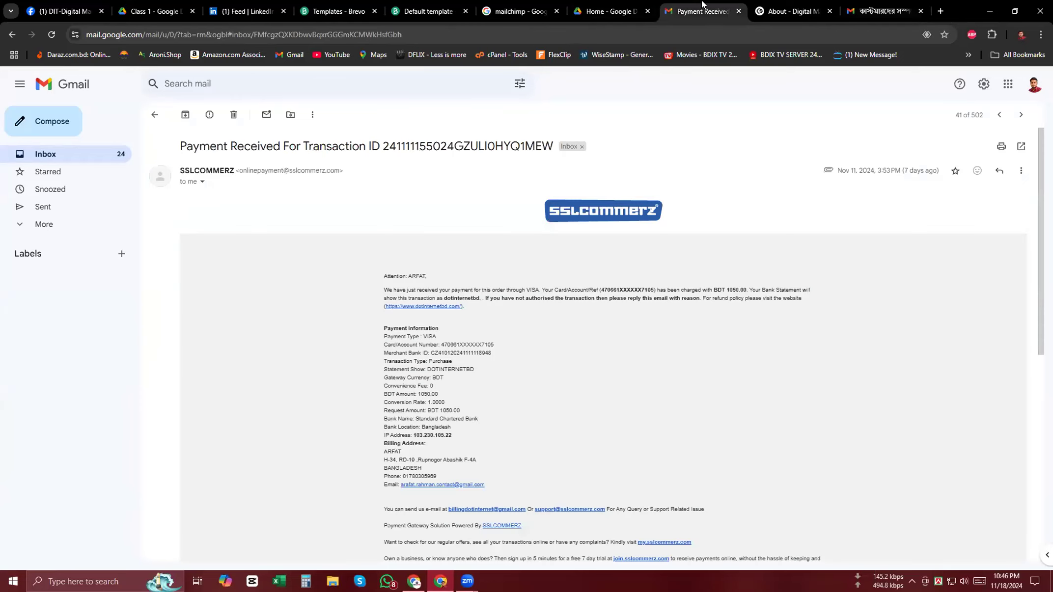
click(154, 118)
scroll(344, 305, up, 15)
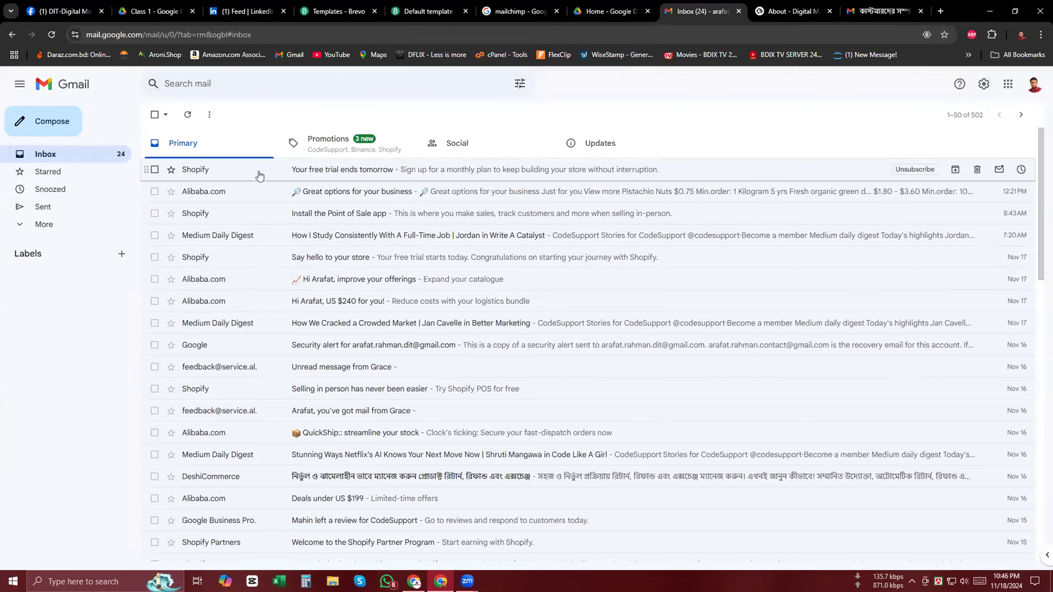
click(348, 145)
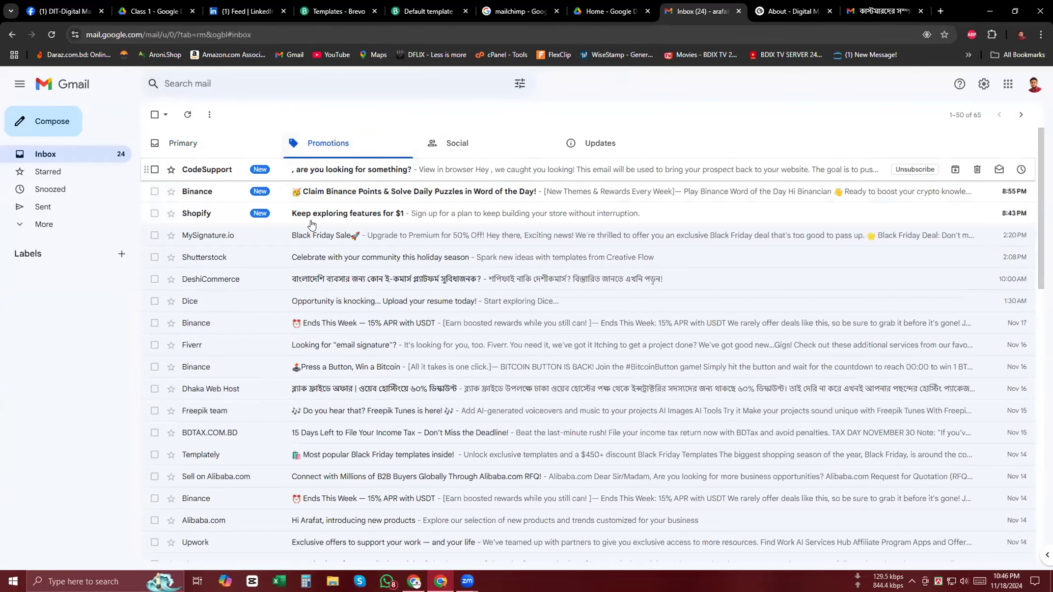
click(360, 169)
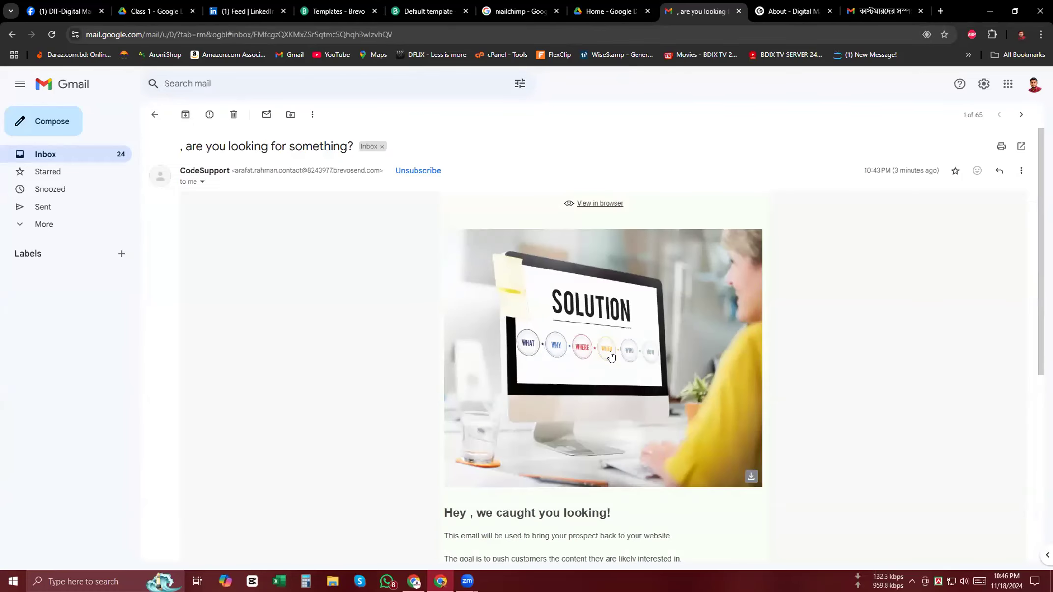
Read through the test email, highlighting the recipient line in its footer.
scroll(610, 355, down, 6)
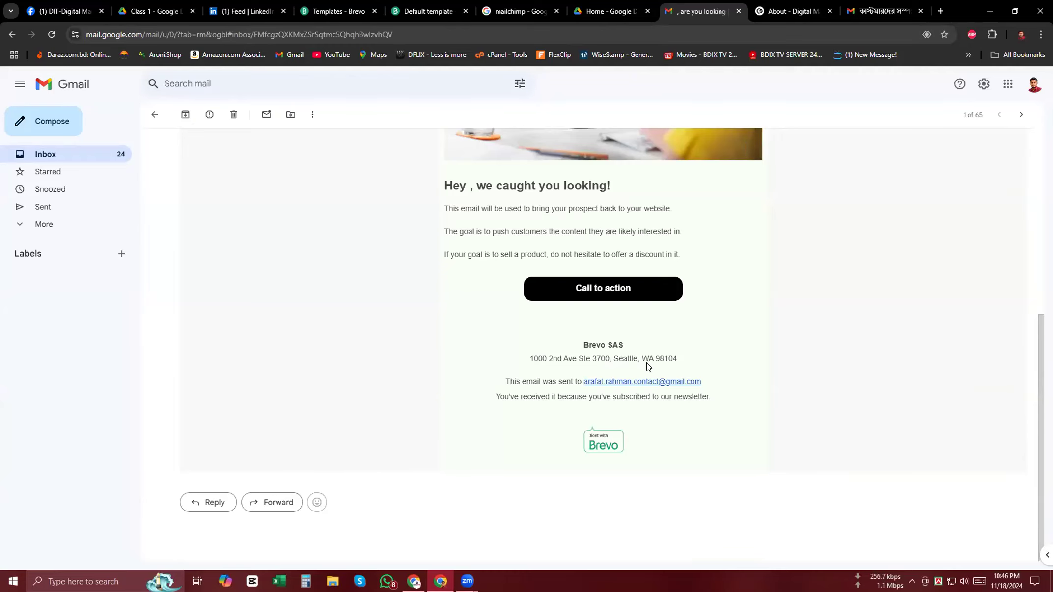
drag(530, 355, 691, 365)
click(690, 327)
scroll(586, 187, up, 6)
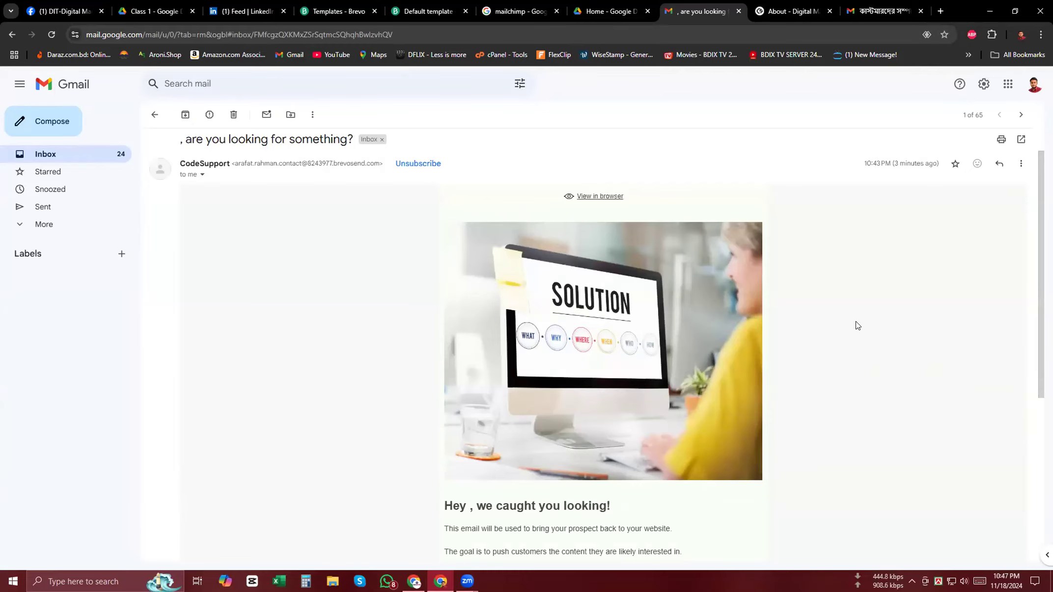
scroll(799, 110, up, 1)
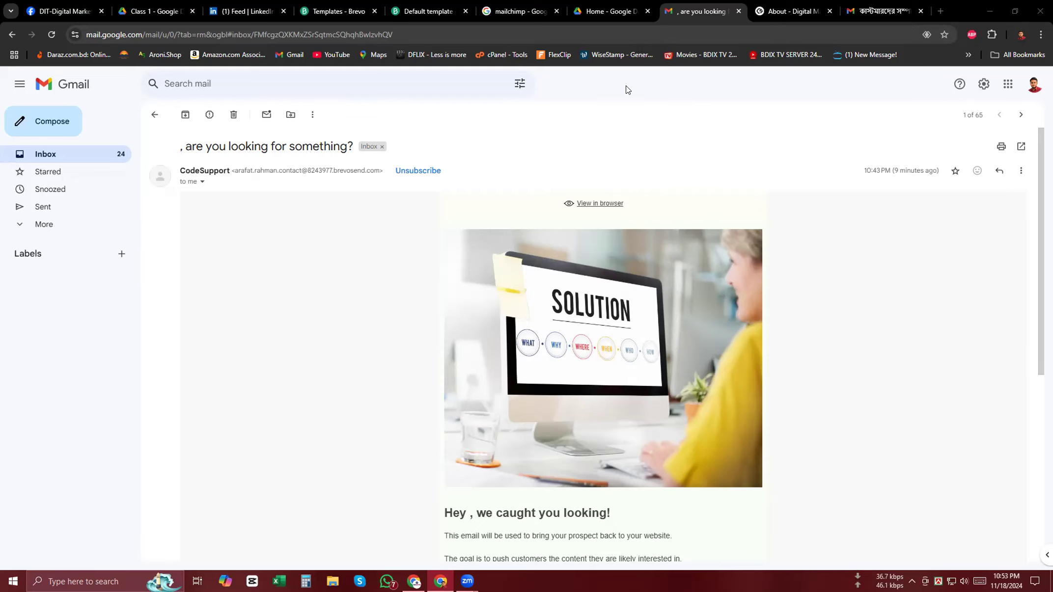
Follow the email's Call to action link, then return to the Primary inbox.
scroll(671, 299, down, 6)
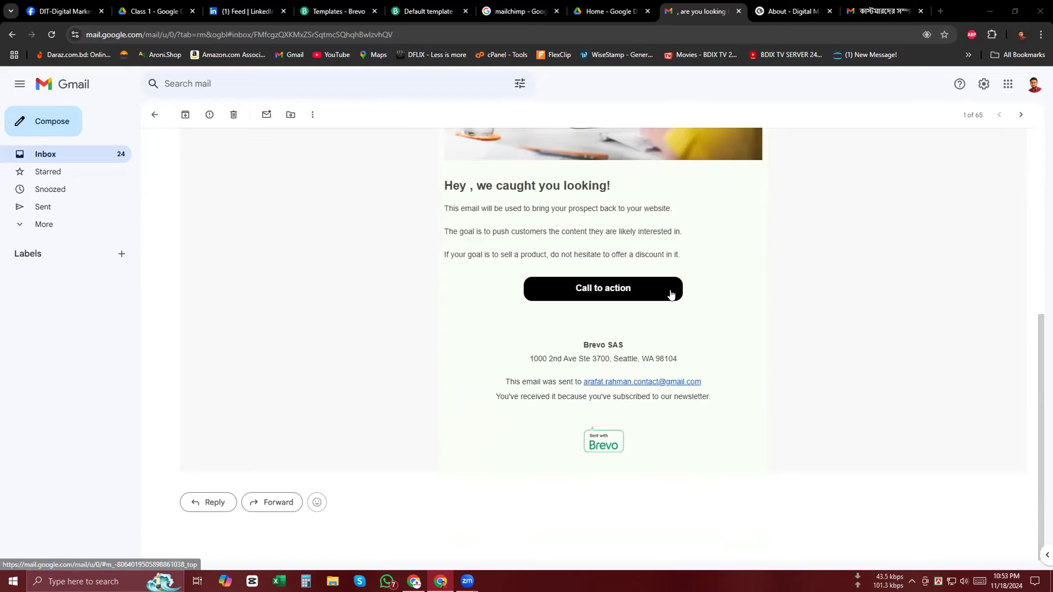
click(670, 294)
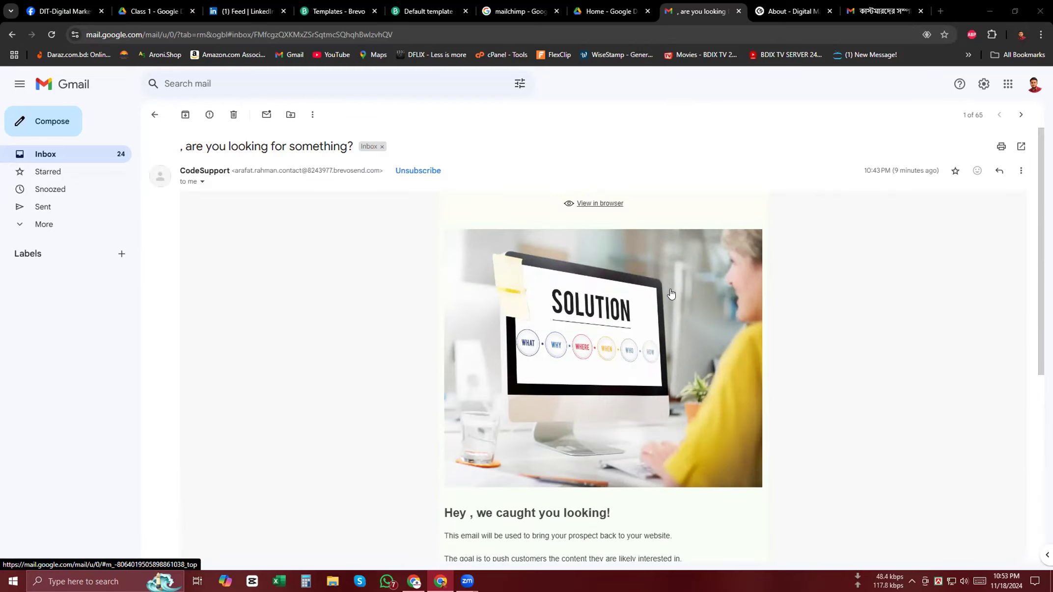
click(155, 114)
click(232, 152)
click(93, 5)
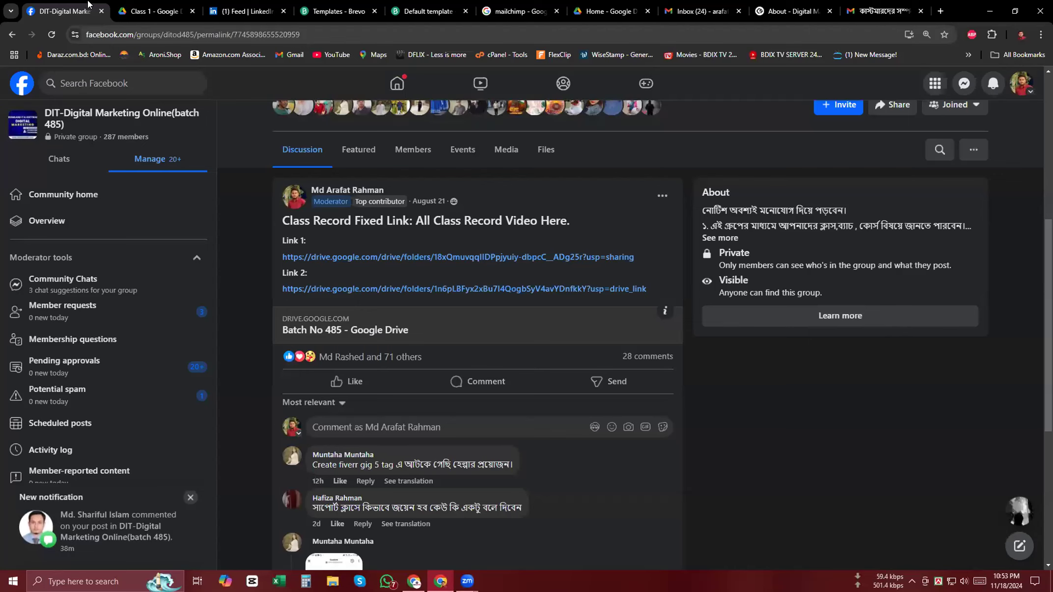
click(21, 87)
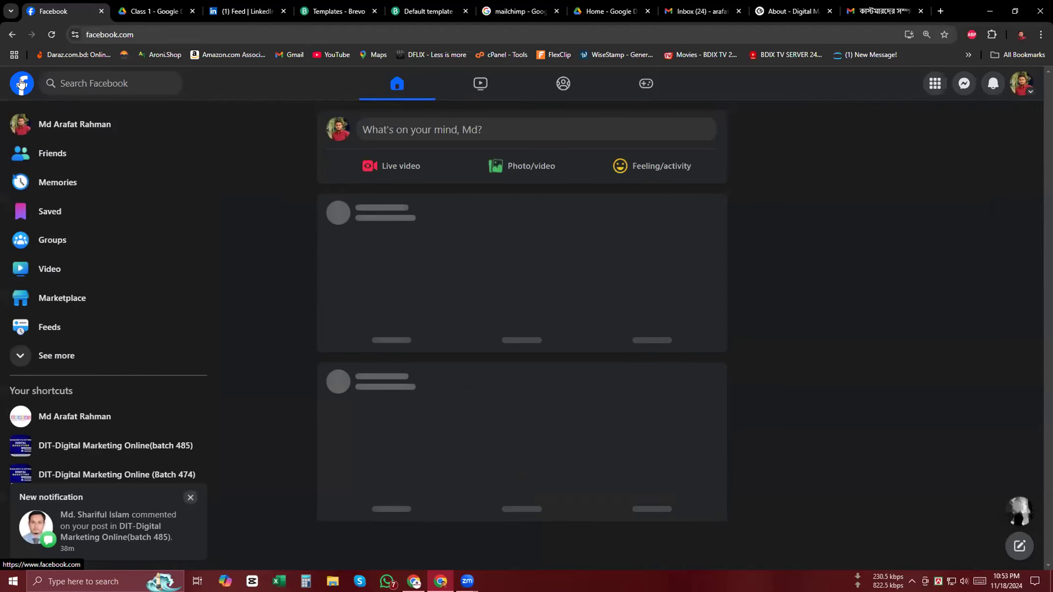
scroll(276, 352, down, 7)
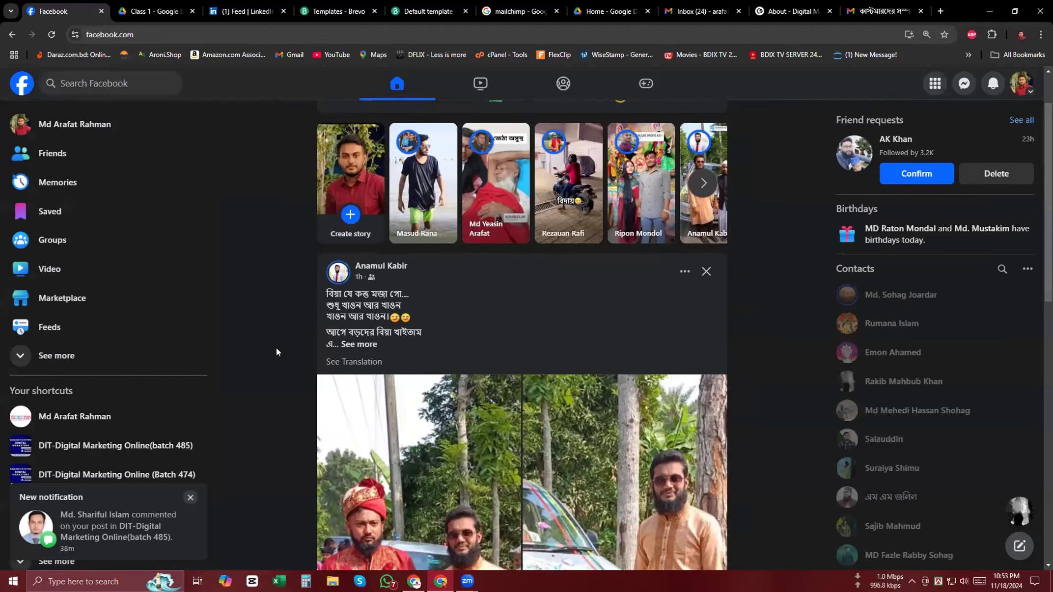
scroll(276, 348, down, 15)
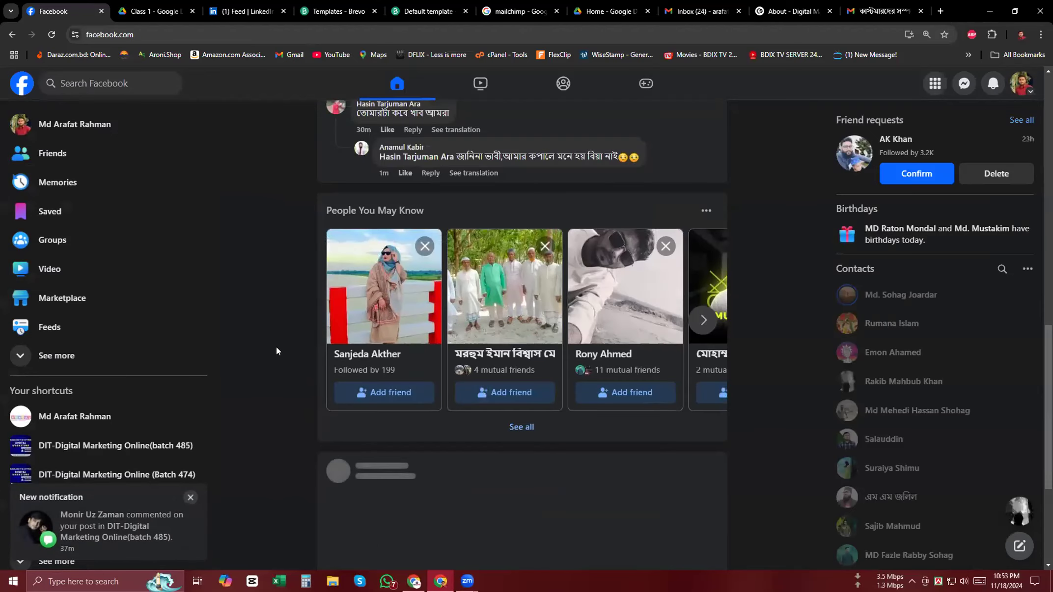
scroll(277, 347, up, 3)
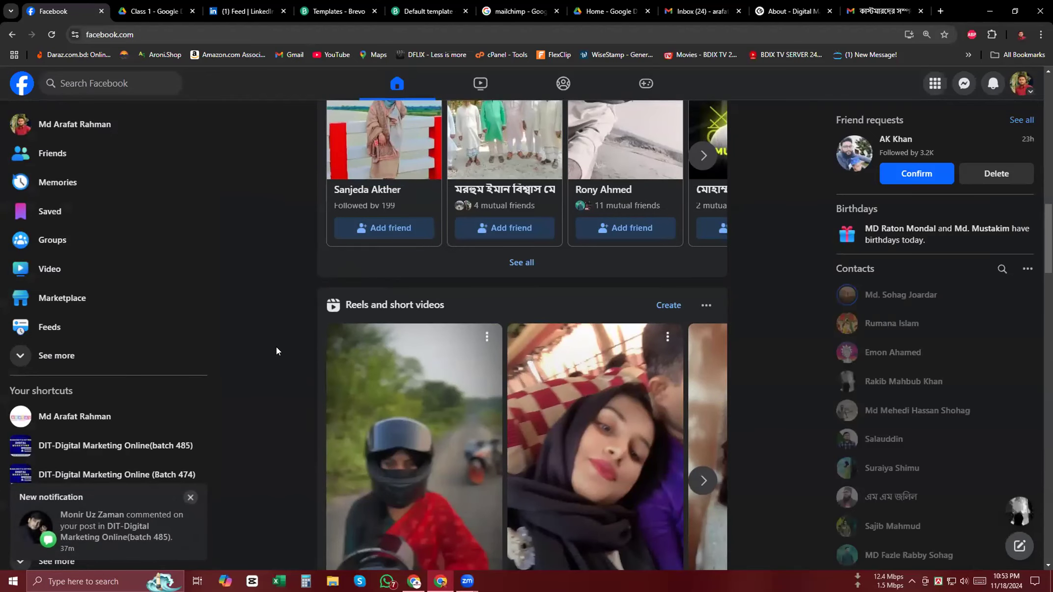
scroll(276, 346, up, 2)
scroll(276, 350, down, 9)
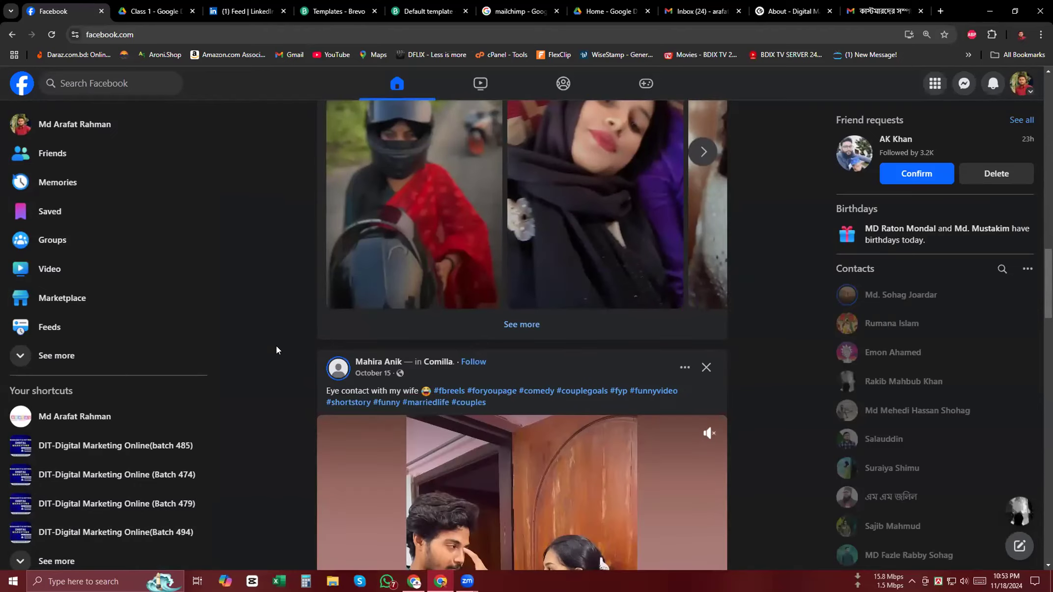
scroll(276, 349, up, 2)
scroll(276, 350, down, 8)
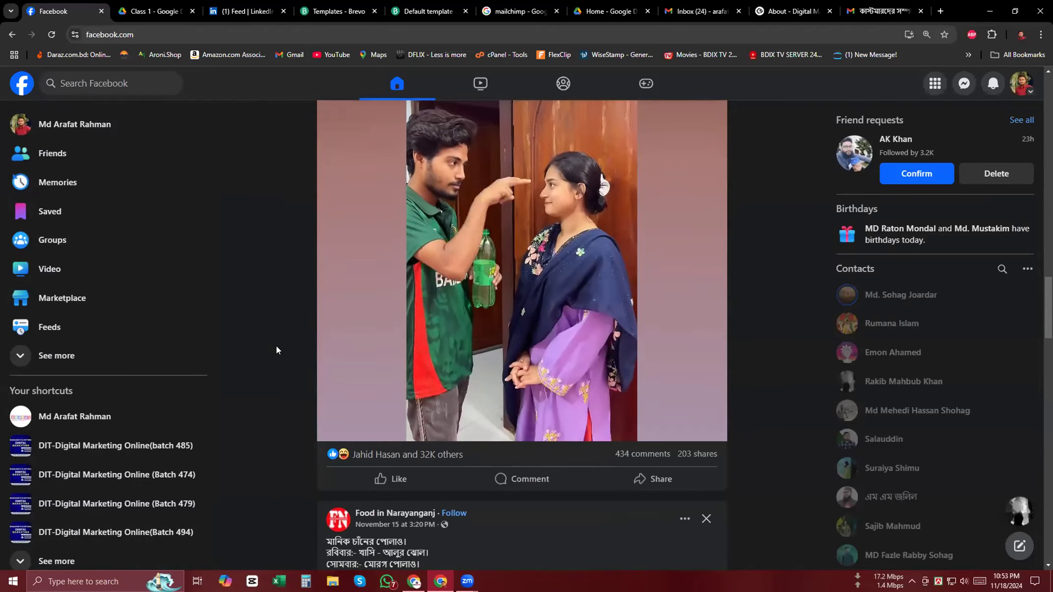
scroll(276, 350, down, 7)
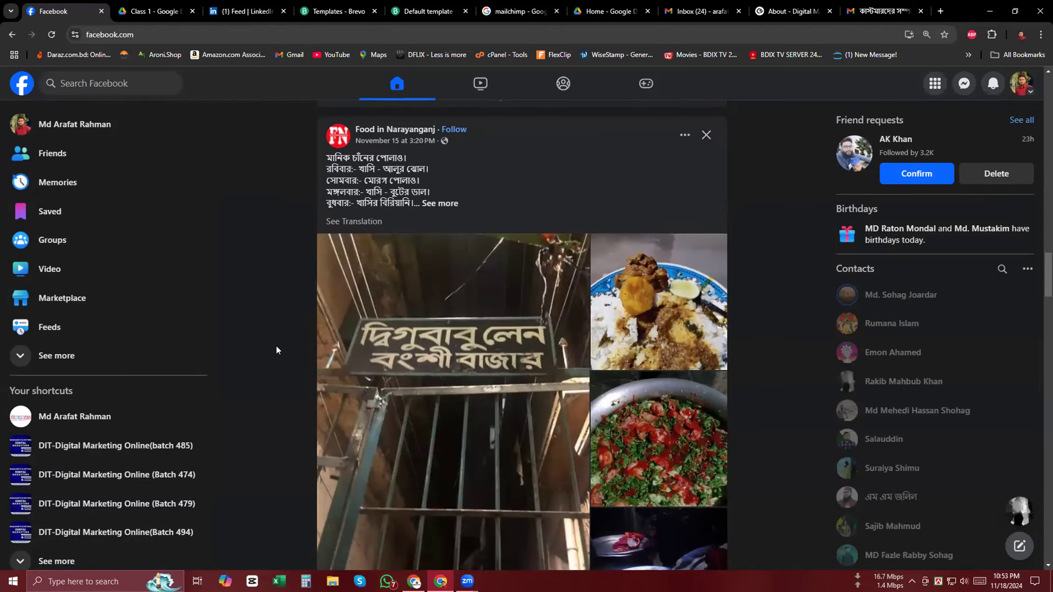
scroll(277, 345, down, 8)
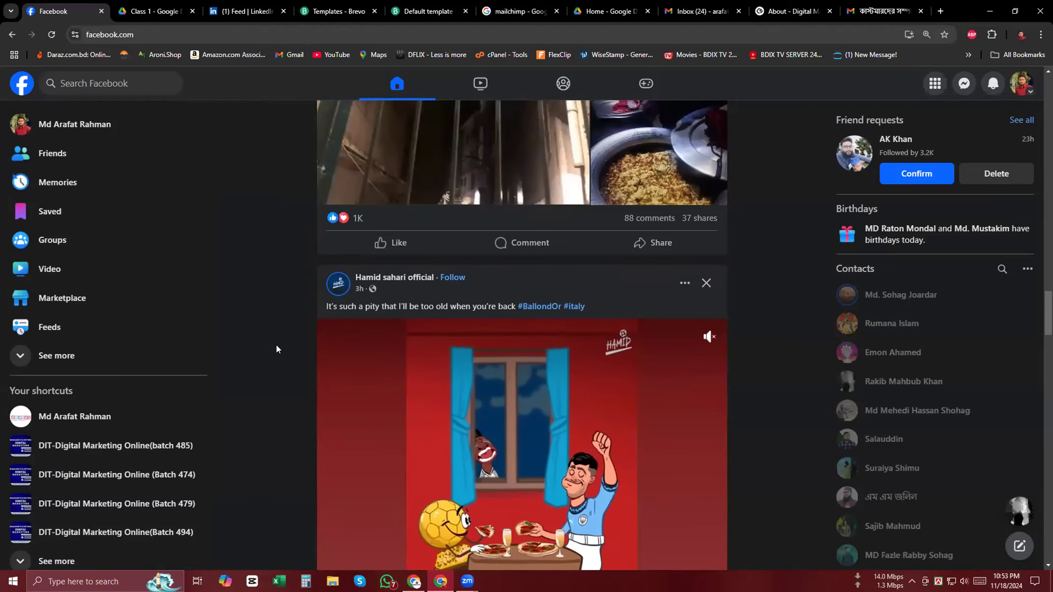
scroll(276, 349, down, 15)
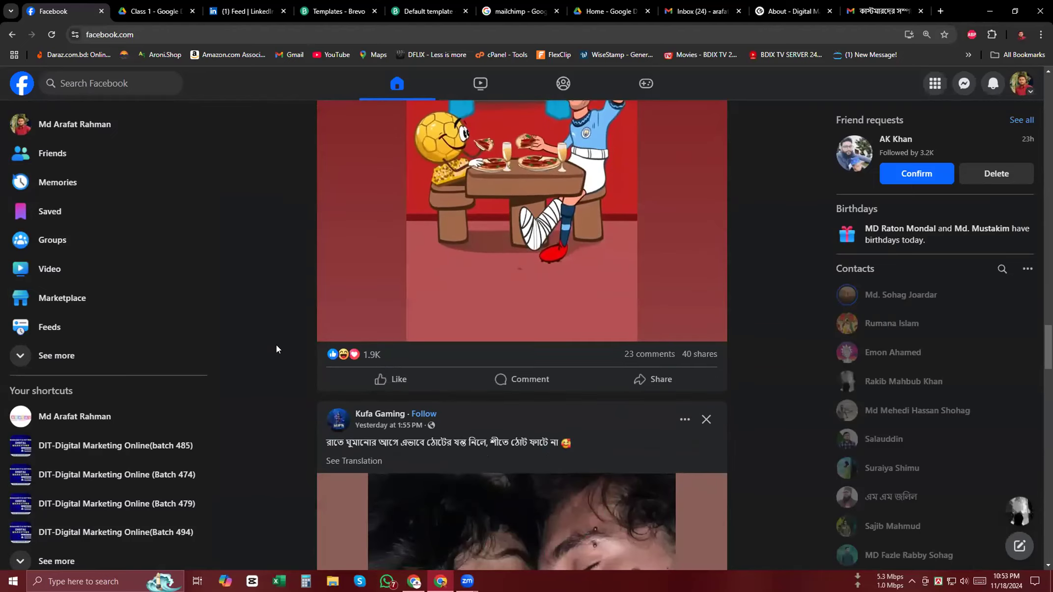
scroll(277, 350, up, 4)
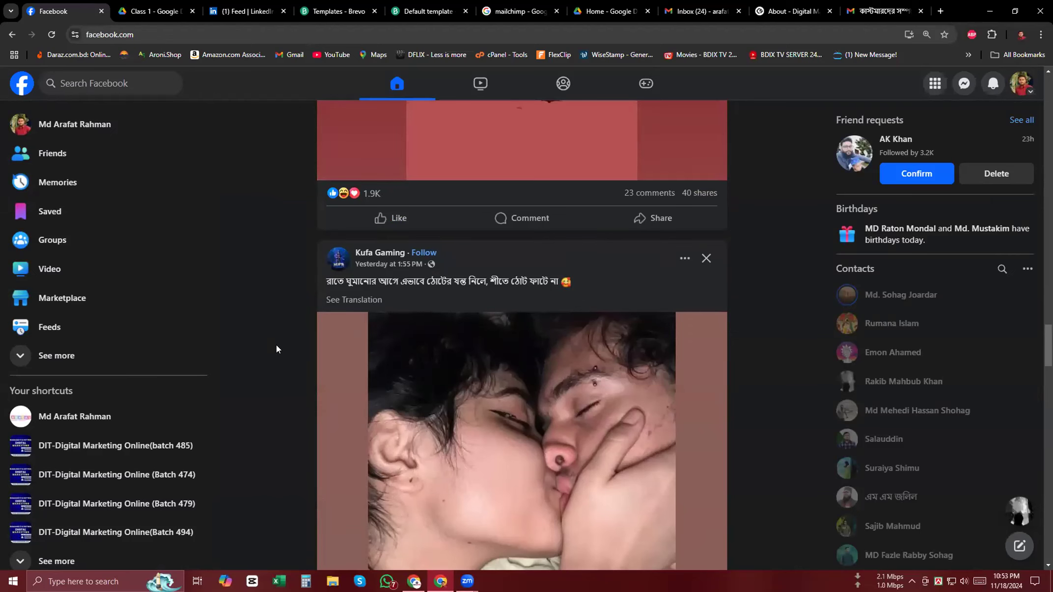
scroll(277, 349, down, 15)
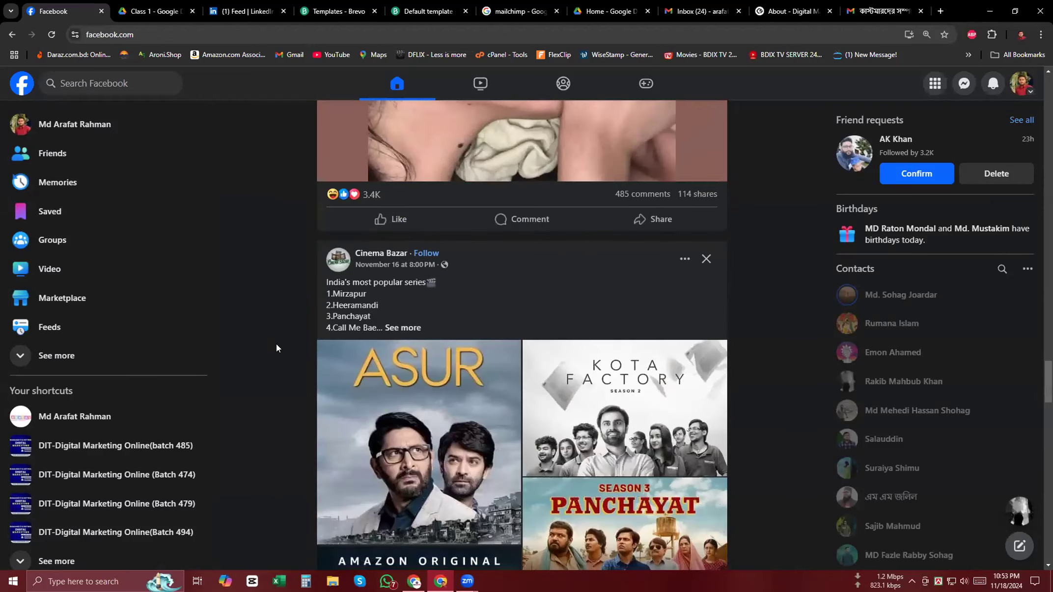
scroll(277, 348, down, 15)
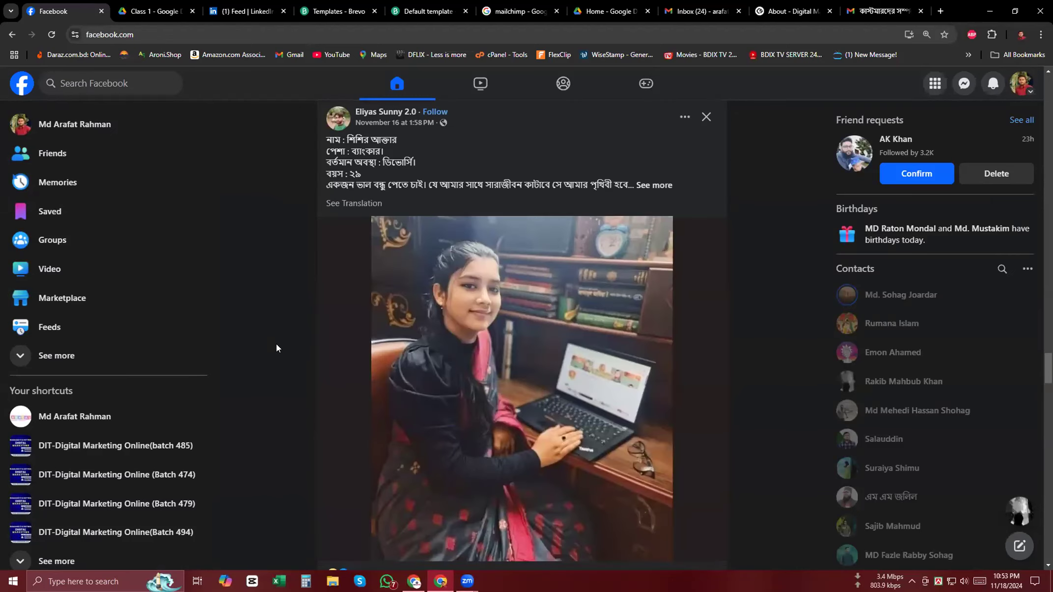
scroll(276, 349, down, 11)
scroll(276, 348, up, 8)
scroll(276, 349, down, 12)
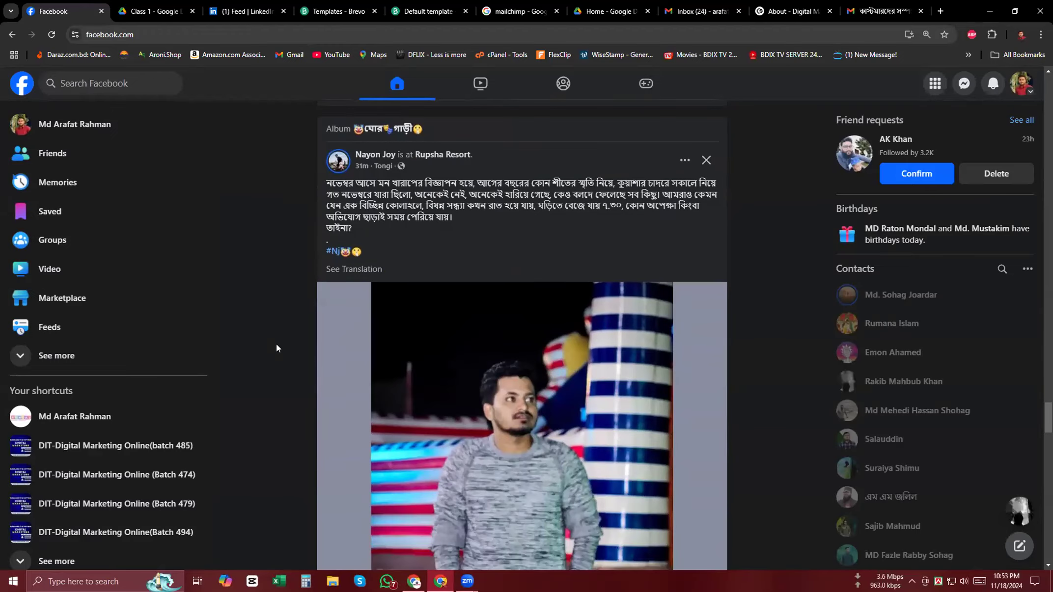
scroll(277, 348, down, 15)
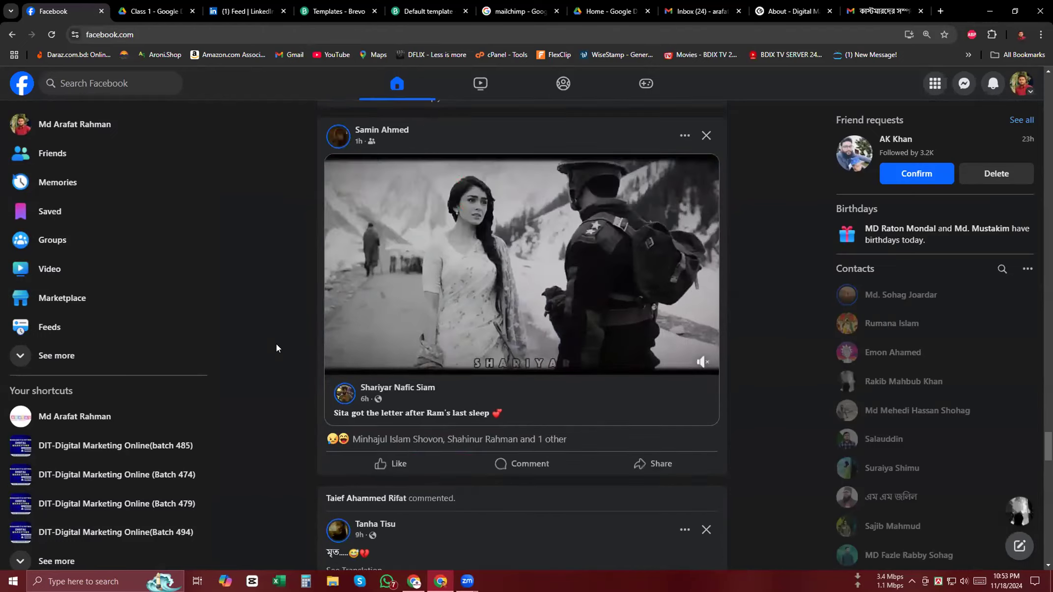
scroll(277, 348, up, 2)
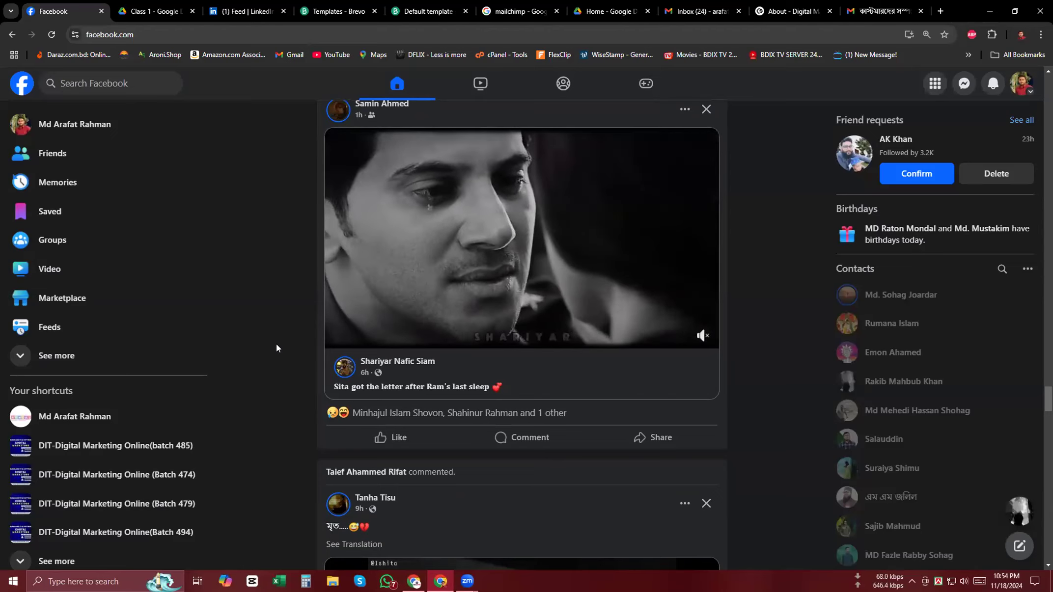
scroll(277, 344, down, 8)
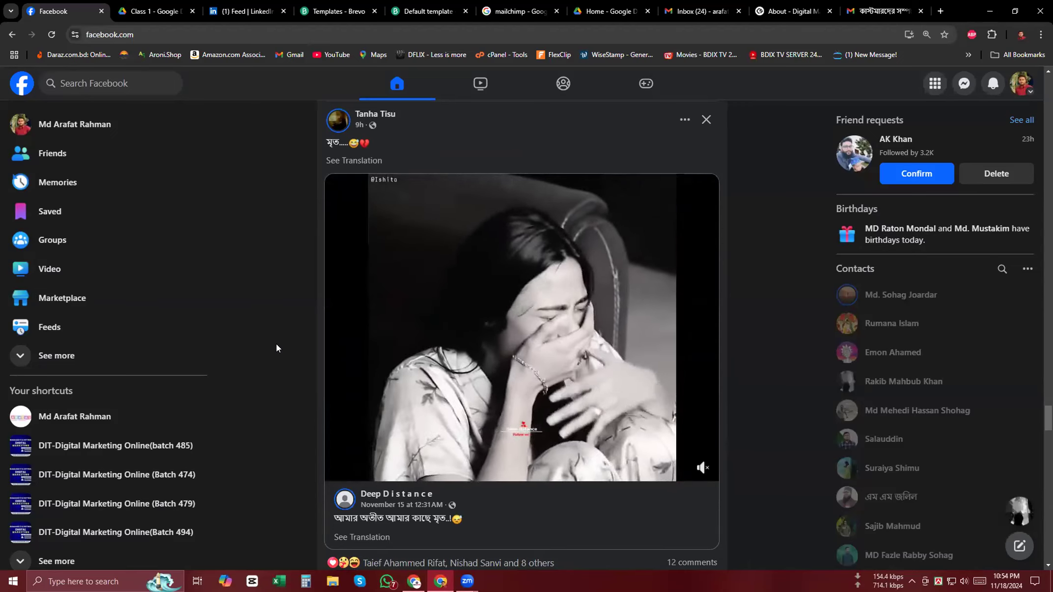
scroll(277, 348, down, 8)
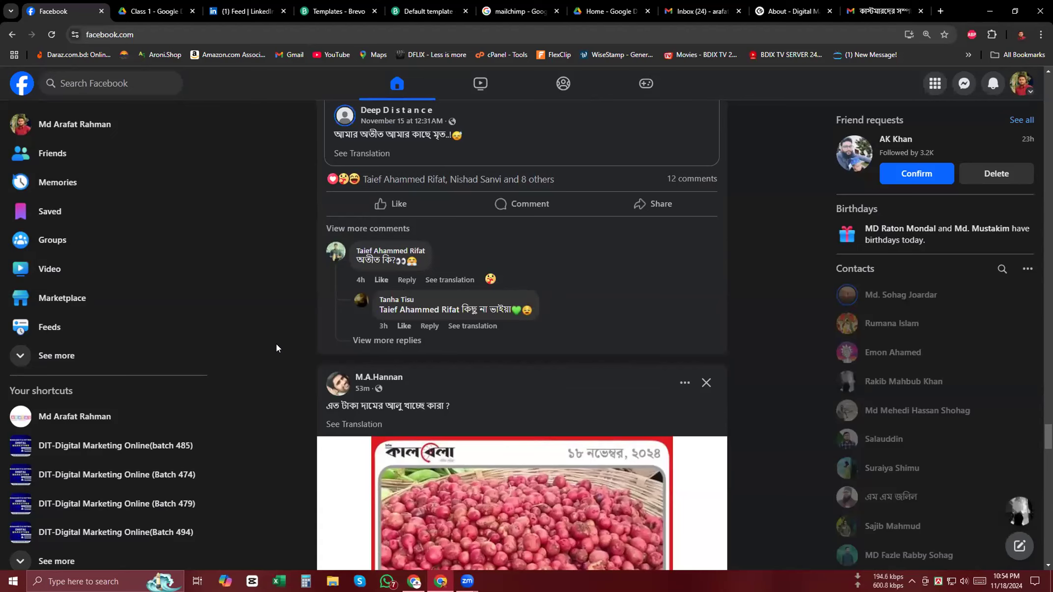
click(374, 230)
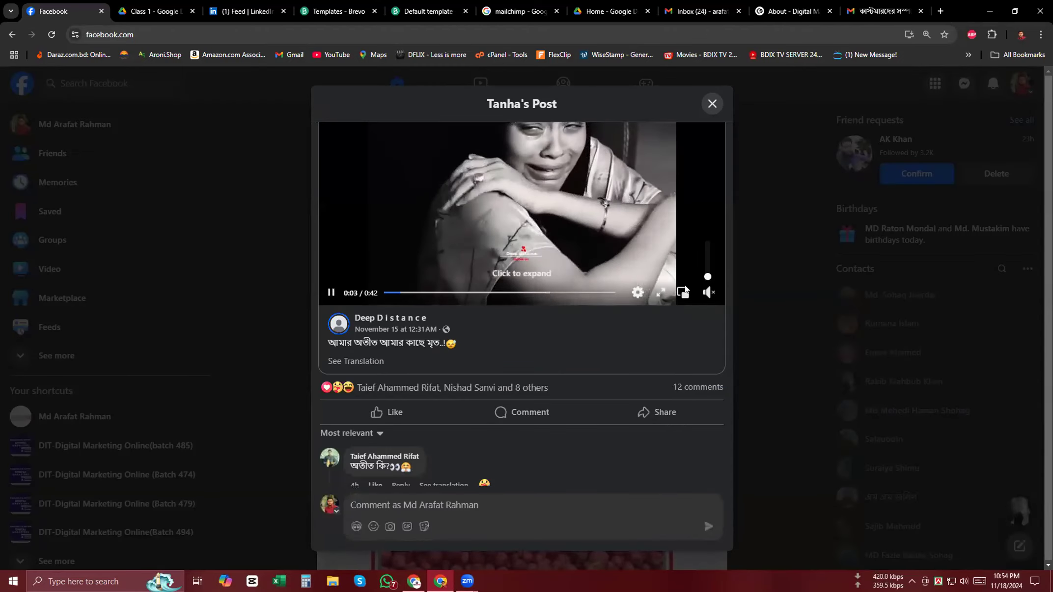
scroll(675, 310, down, 1)
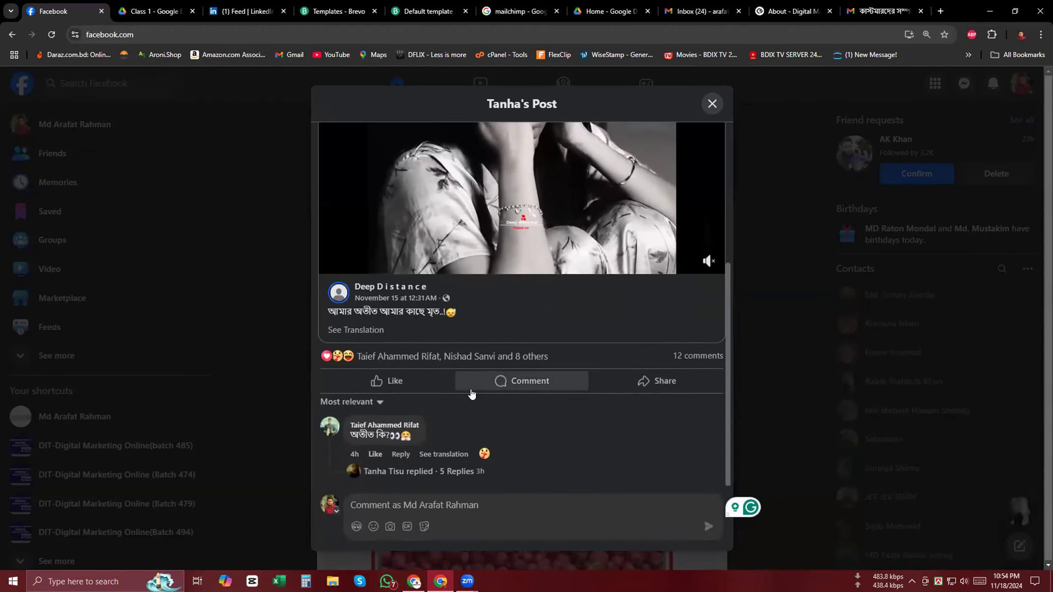
scroll(646, 381, up, 5)
scroll(641, 365, down, 2)
scroll(641, 365, down, 3)
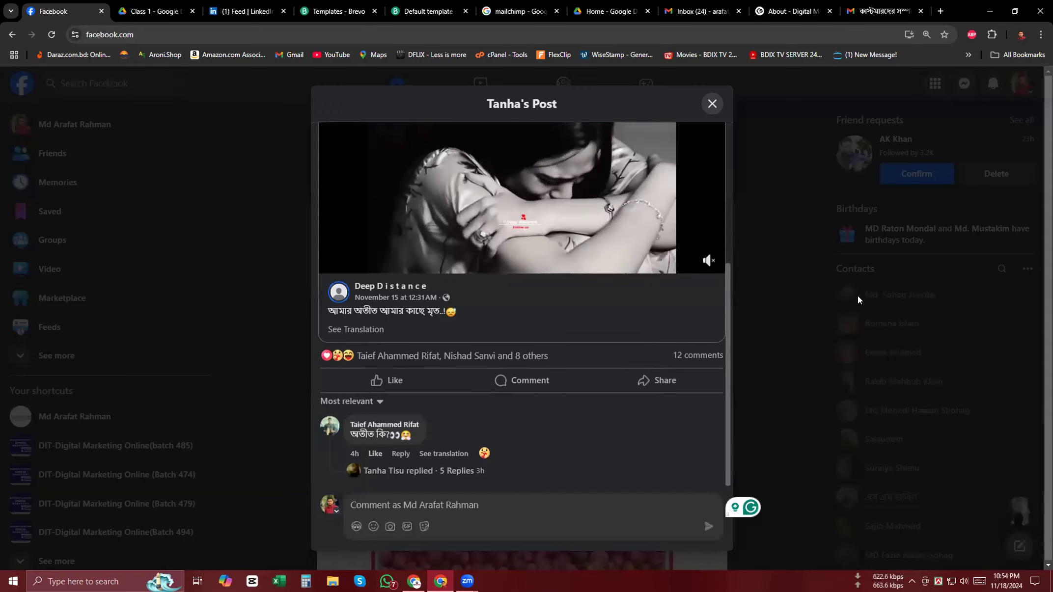
click(784, 263)
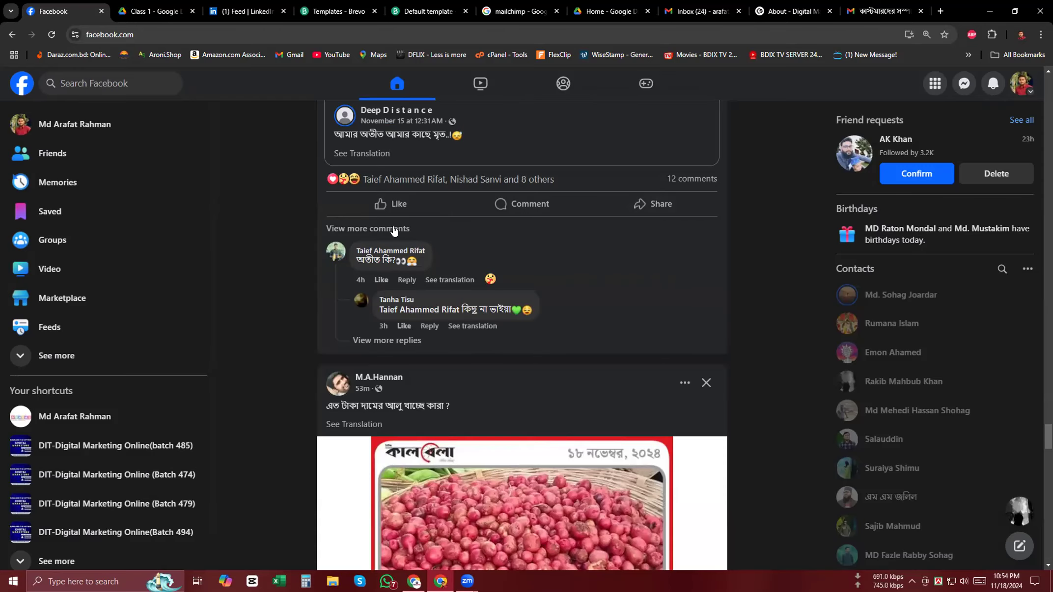
click(393, 230)
scroll(475, 328, down, 1)
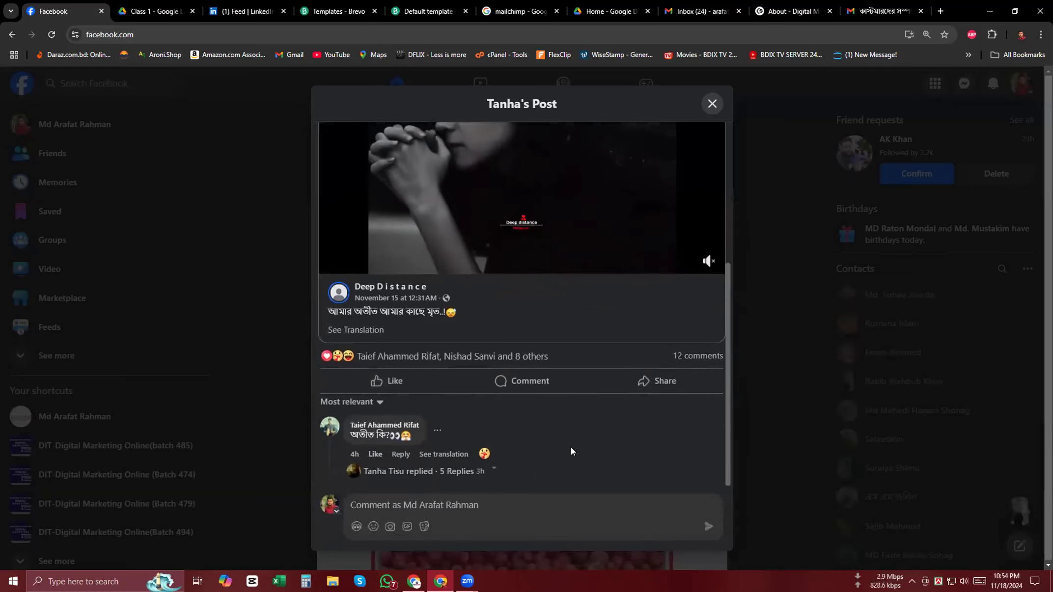
scroll(573, 443, down, 3)
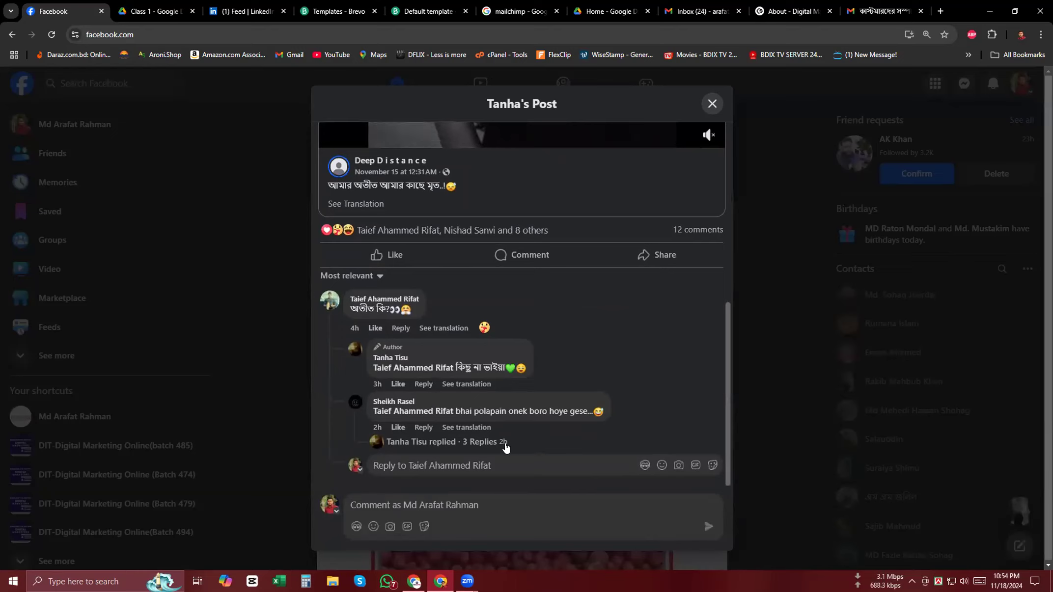
click(506, 445)
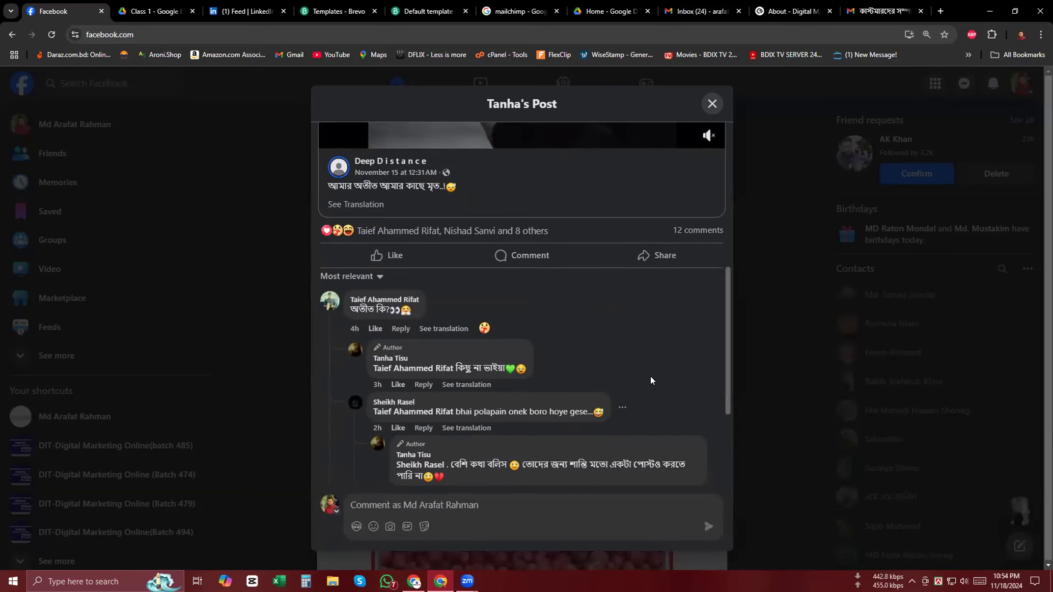
scroll(658, 365, down, 3)
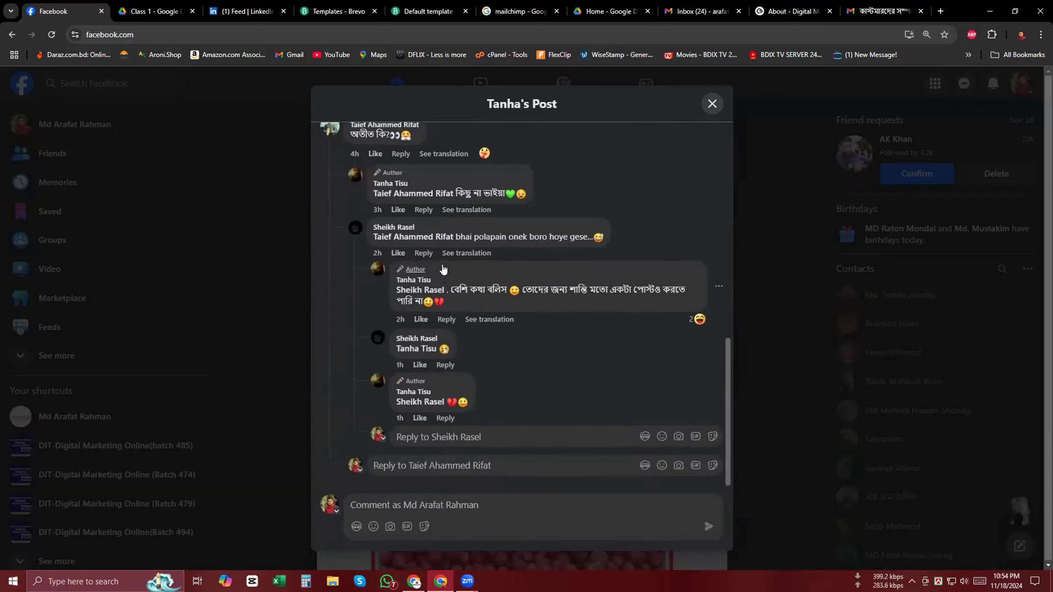
mouse_move(386, 229)
drag(573, 290, 617, 289)
click(659, 289)
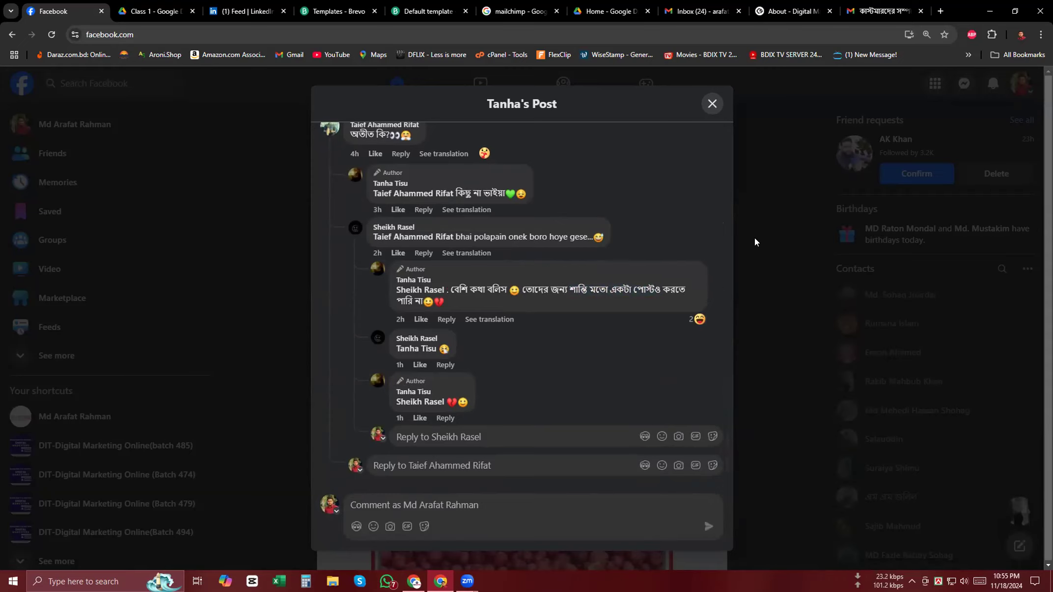
click(712, 104)
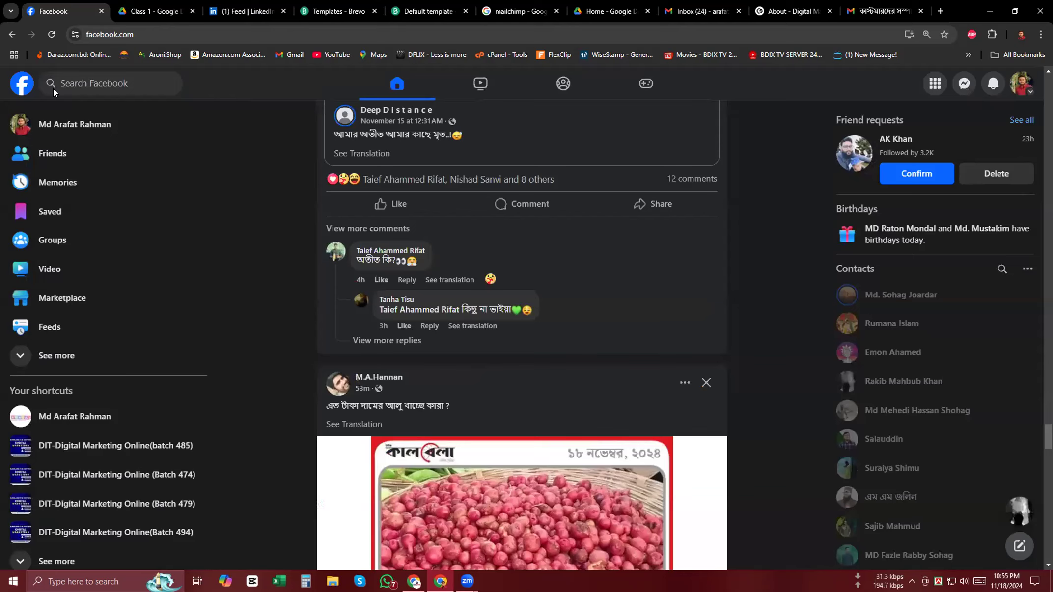
click(24, 86)
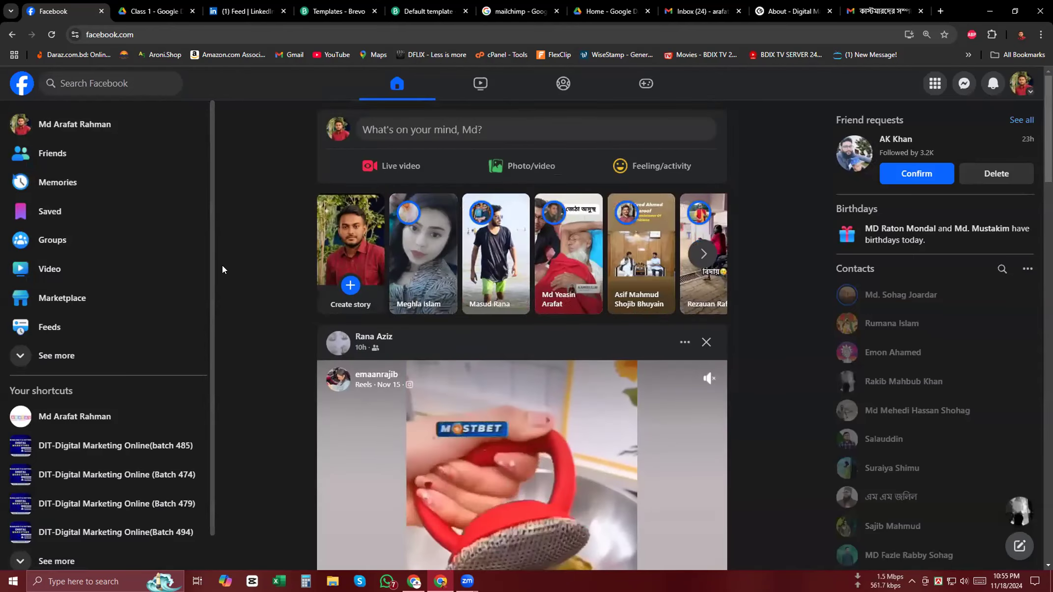
scroll(221, 265, down, 5)
scroll(254, 262, down, 7)
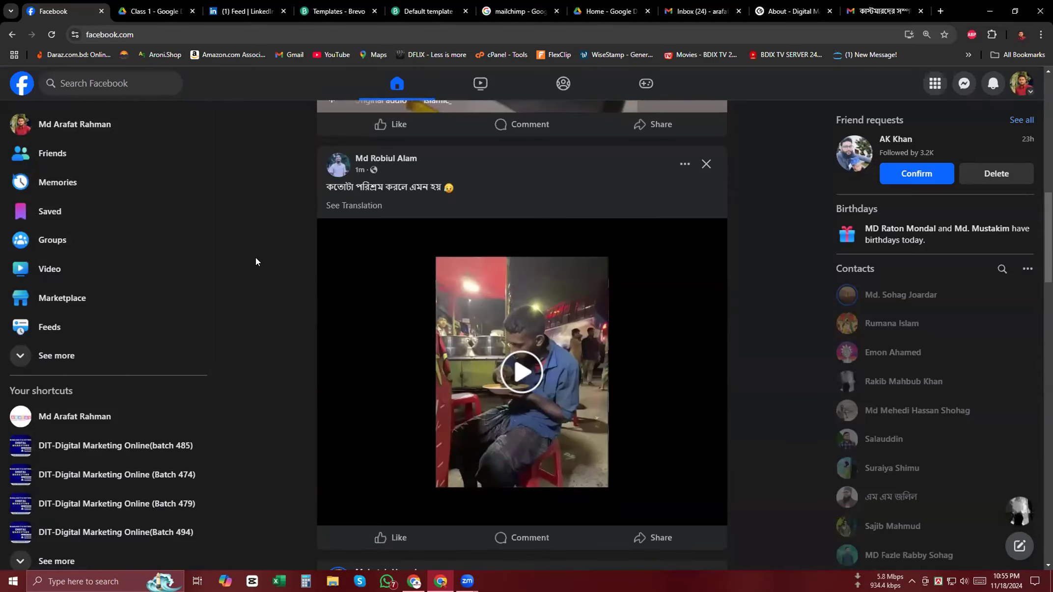
scroll(255, 261, down, 10)
scroll(256, 261, up, 5)
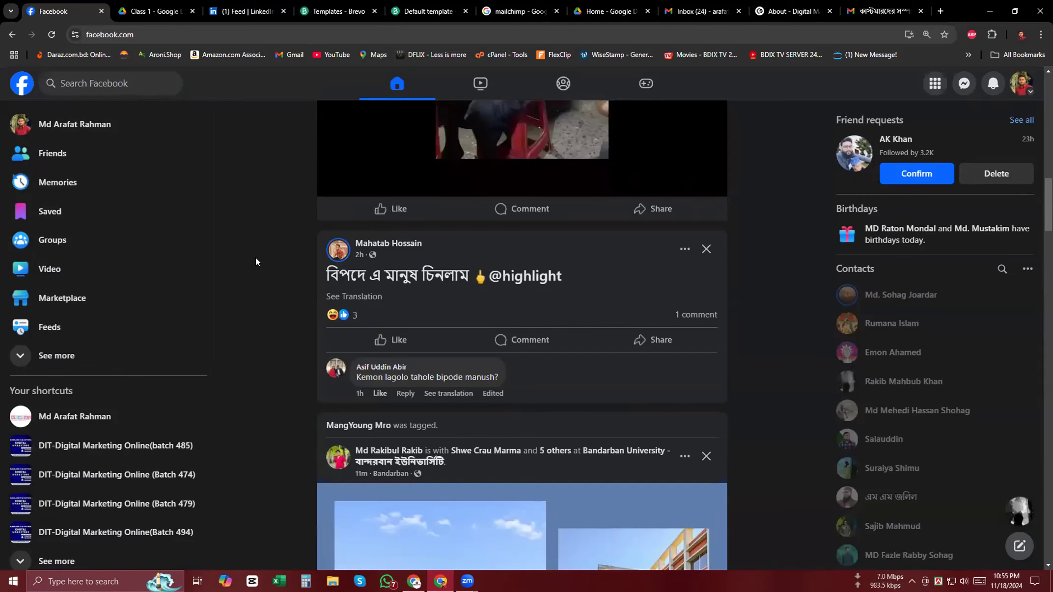
scroll(622, 292, down, 2)
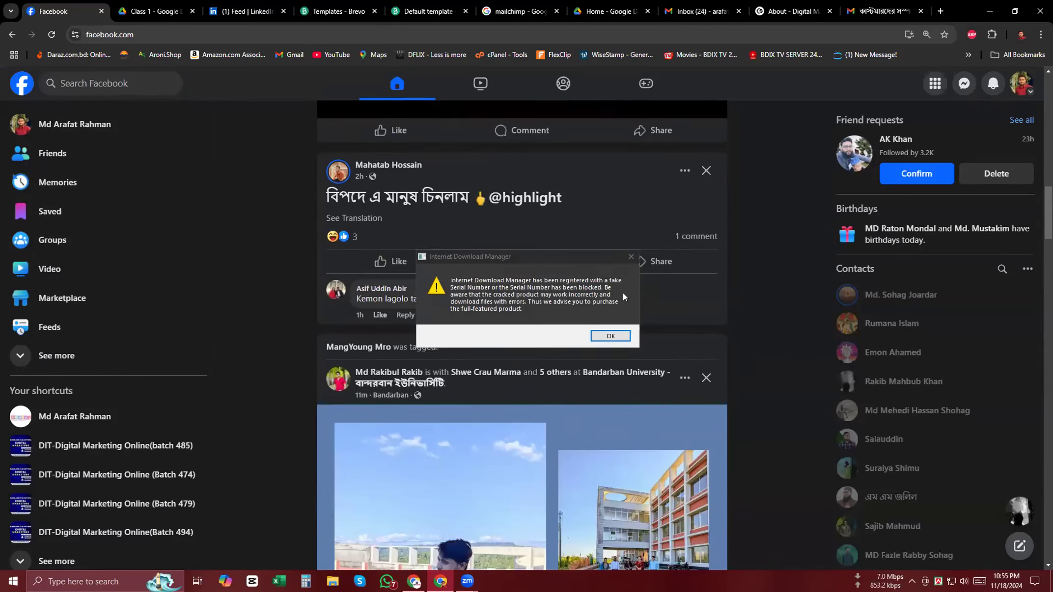
click(513, 4)
Dismiss the IDM trial popup and bring the Class 1 Drive folder page forward.
click(603, 4)
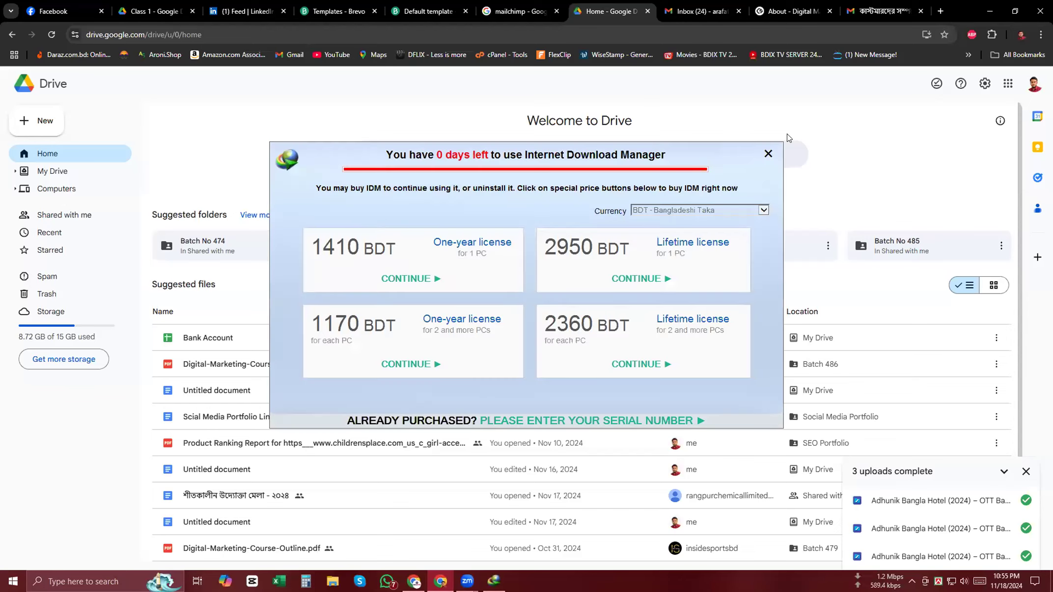
click(768, 155)
click(715, 5)
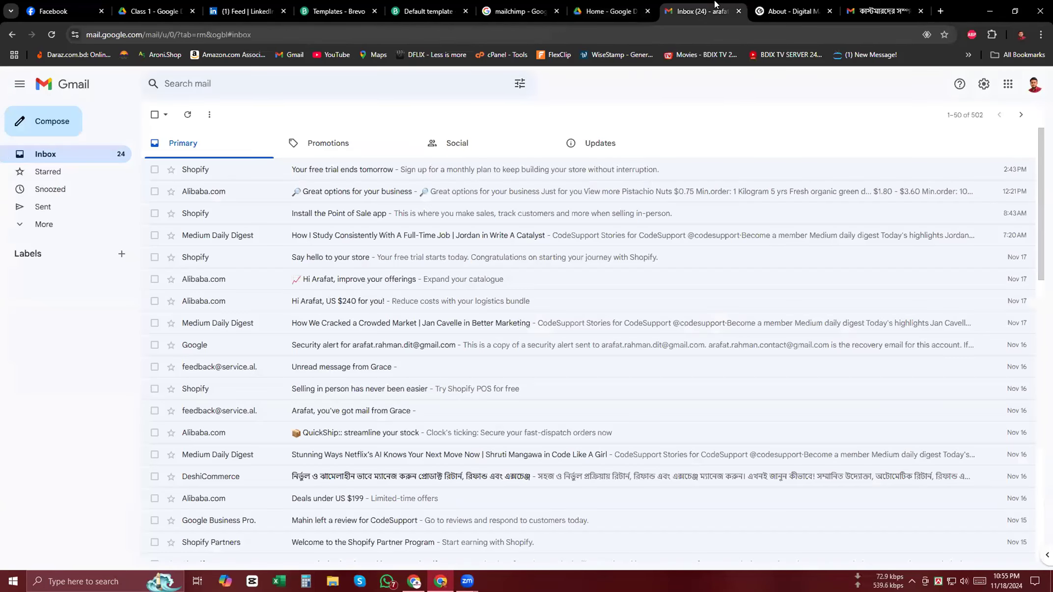
click(246, 10)
click(162, 12)
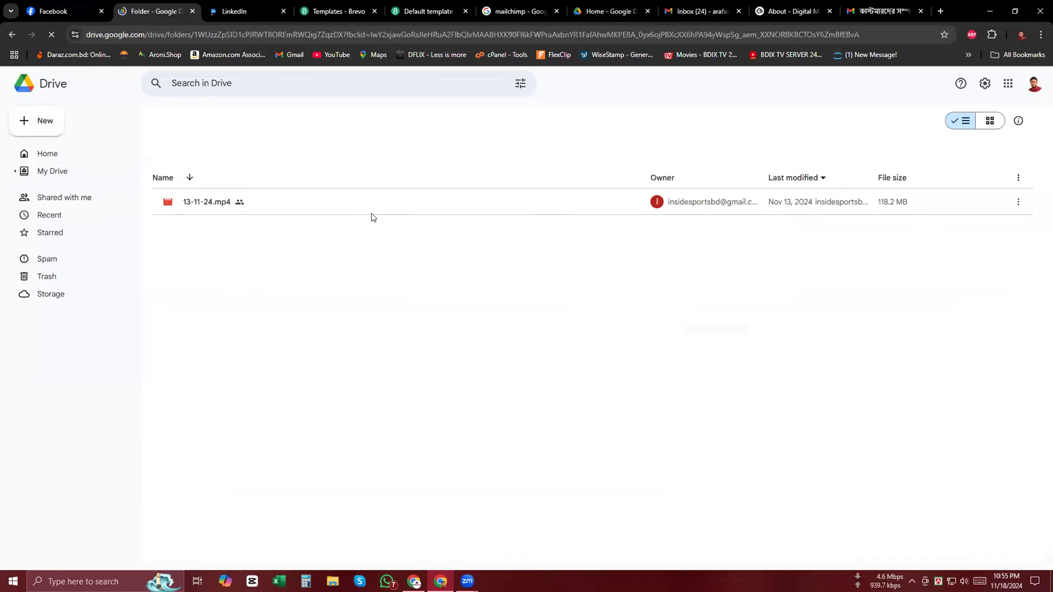
Go up to Batch 485's 5. Email Marketing folder and select its Class 1 subfolder.
click(11, 35)
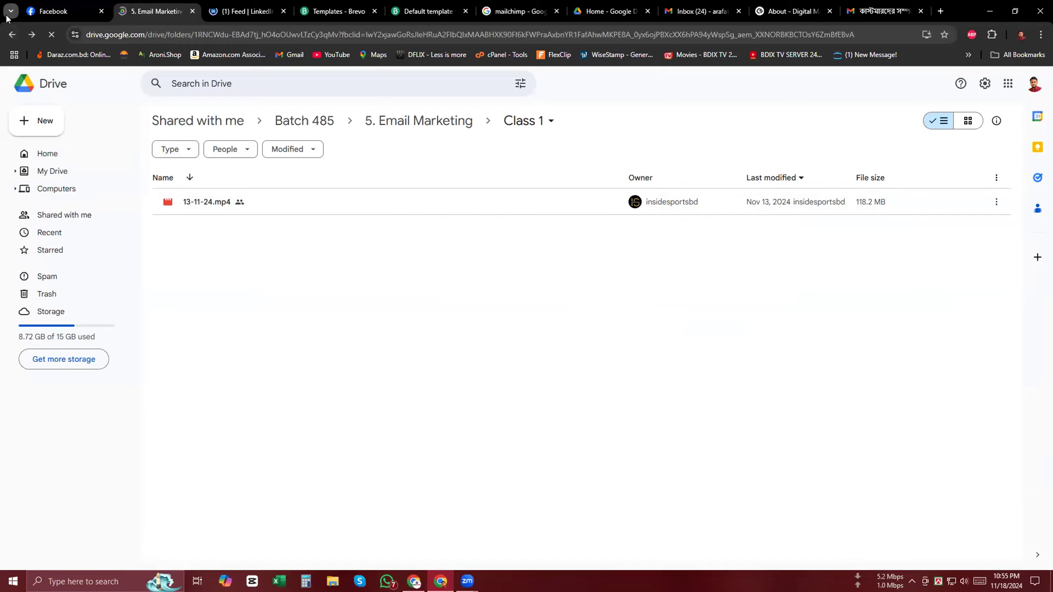
right_click(318, 287)
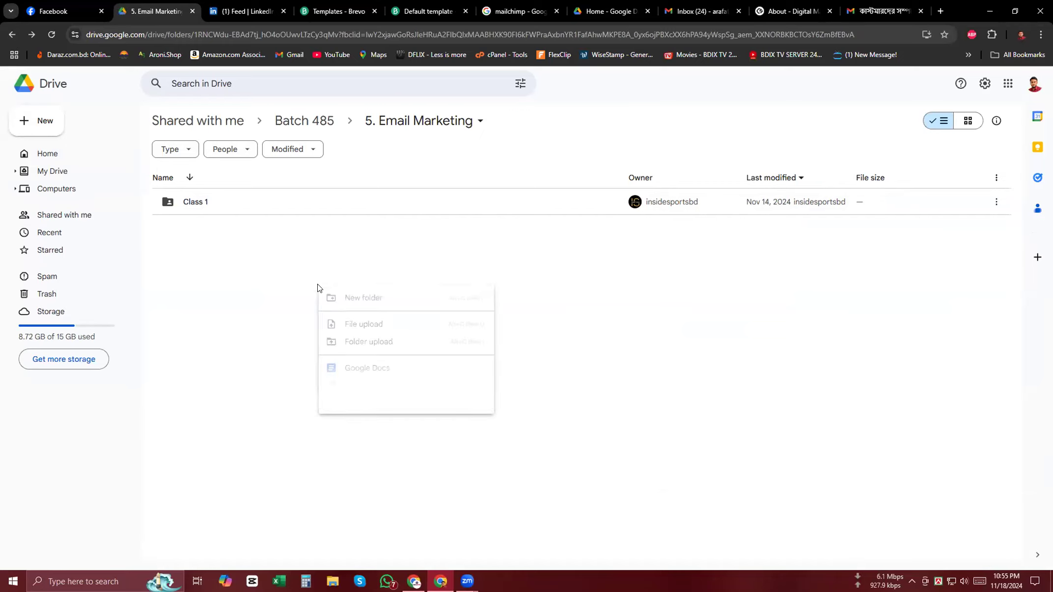
click(743, 322)
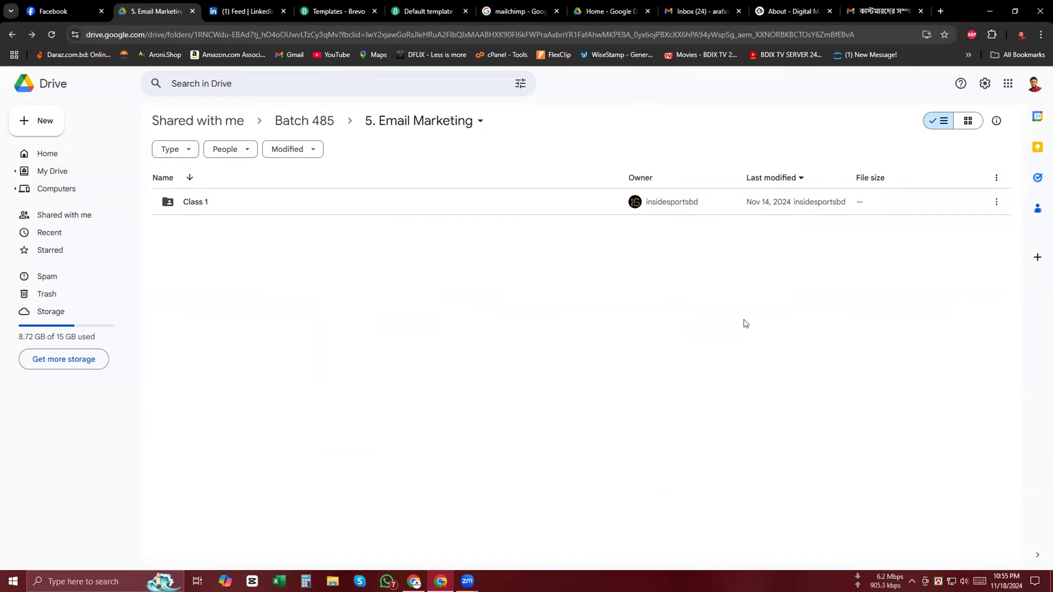
click(675, 199)
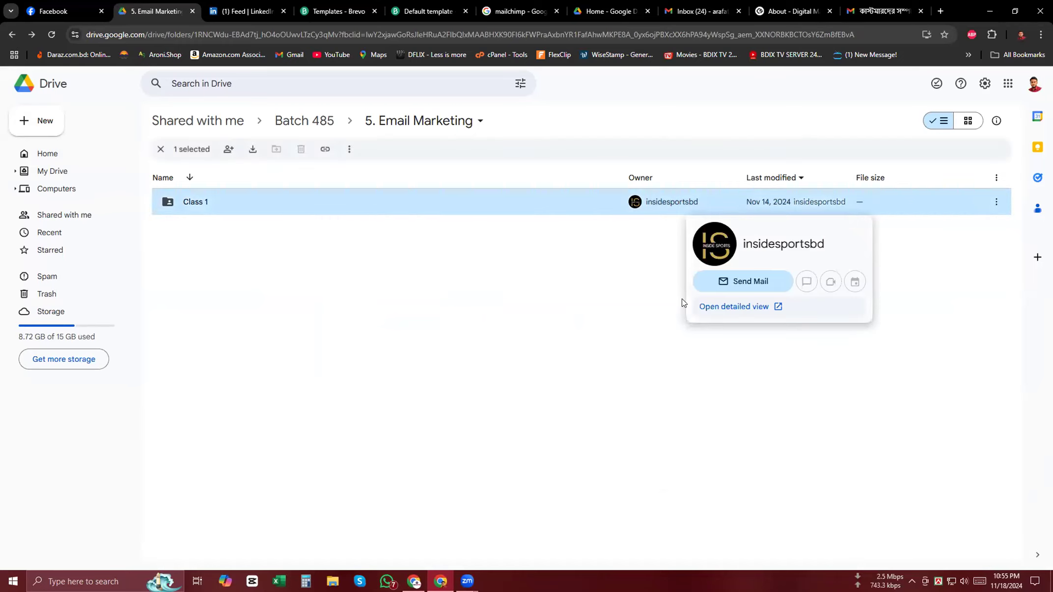